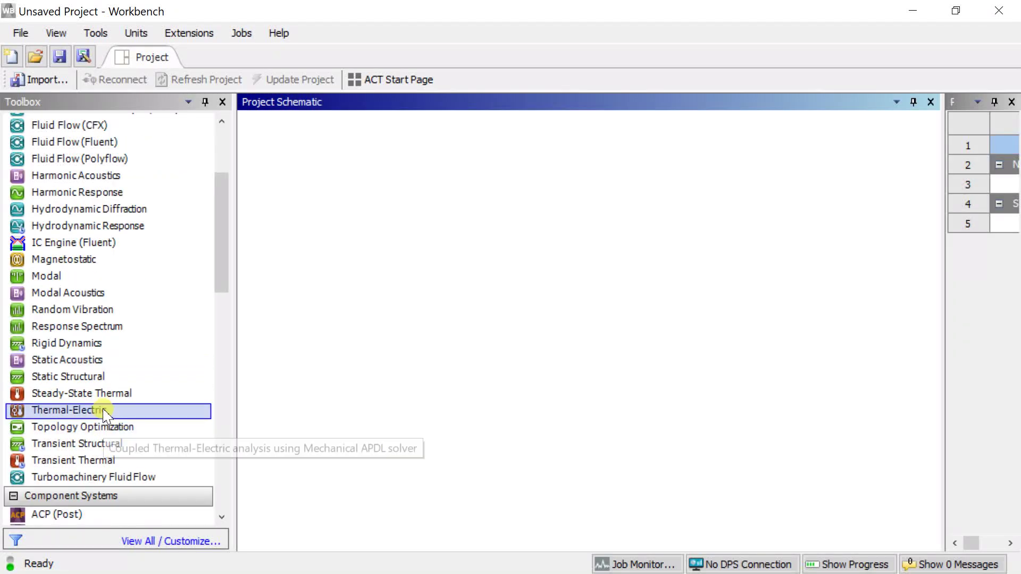
Add a Thermal-Electric analysis system to the project schematic and open its Engineering Data
drag(104, 415, 390, 210)
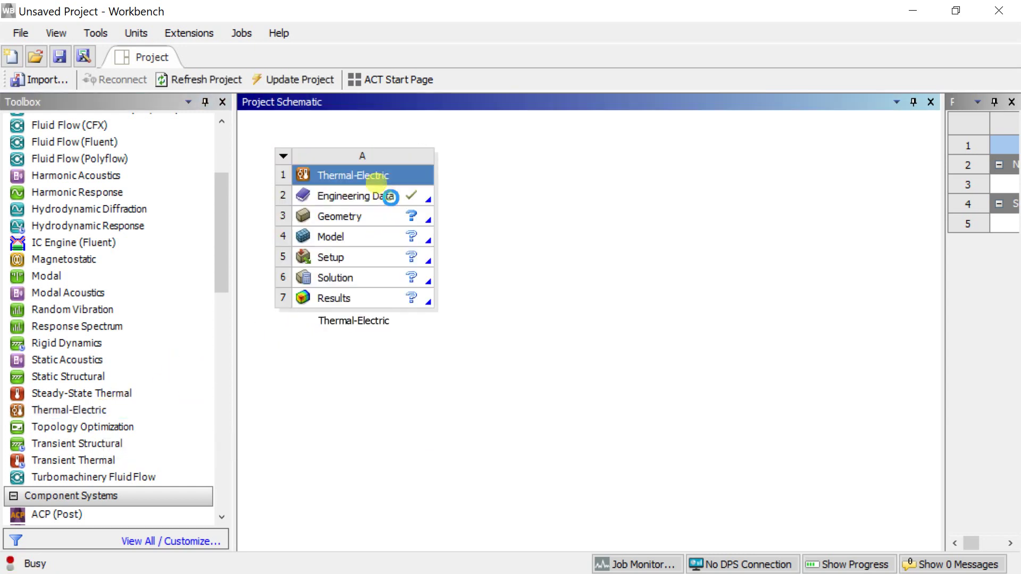
drag(946, 242, 716, 258)
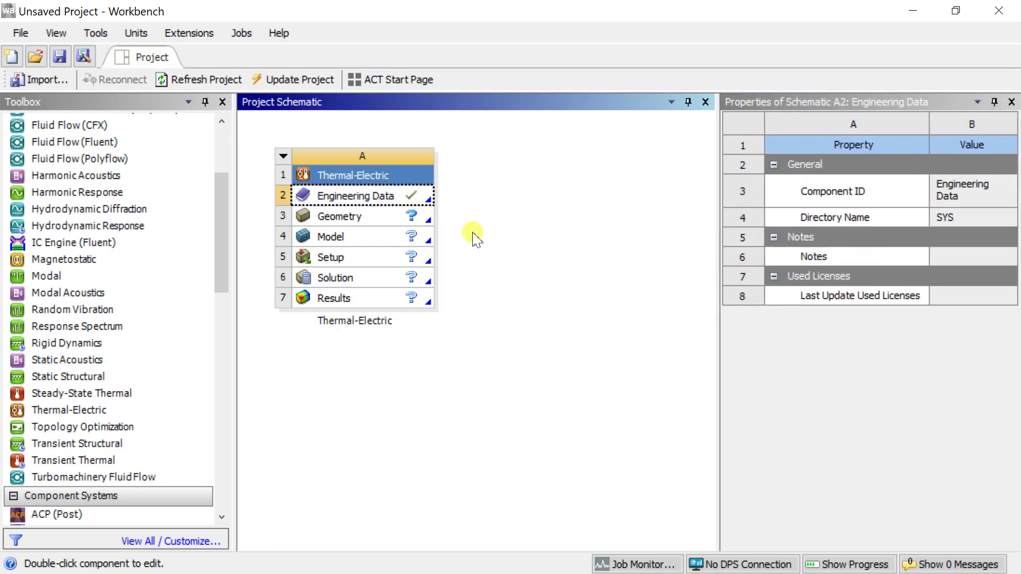
double_click(379, 198)
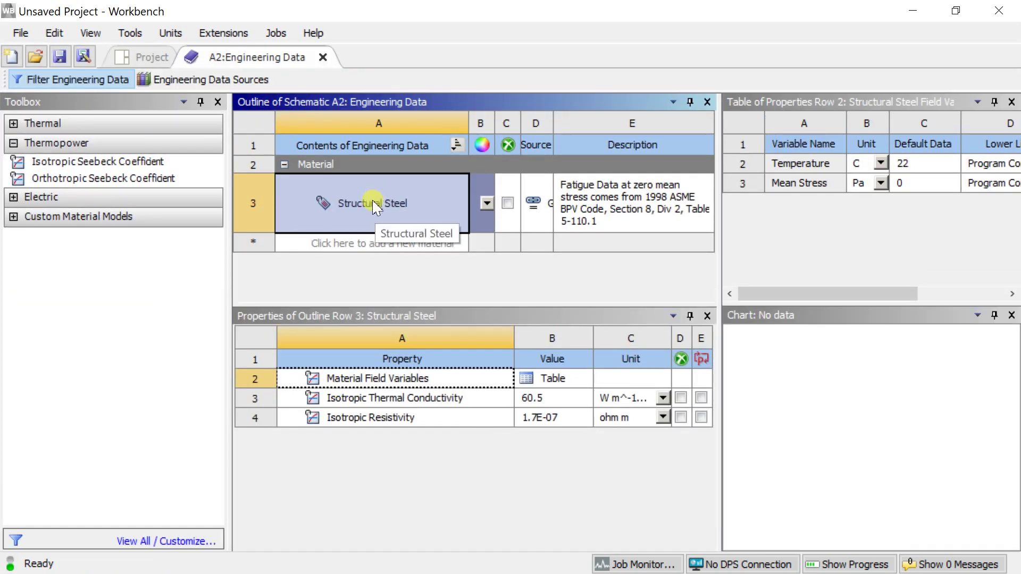
Show the engineering data sources and open the General Materials library
click(382, 243)
click(176, 81)
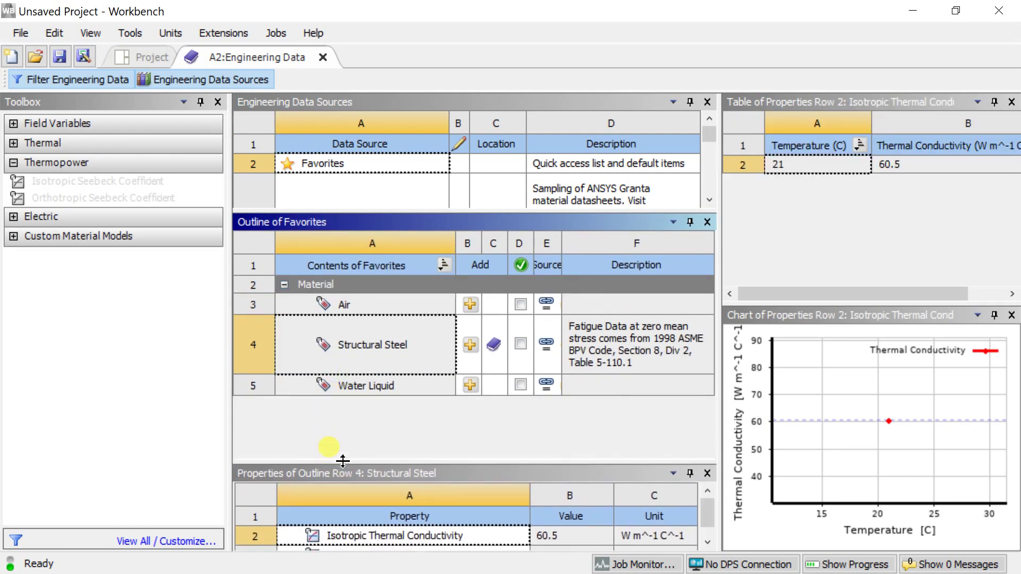
drag(406, 212, 417, 281)
scroll(418, 246, down, 5)
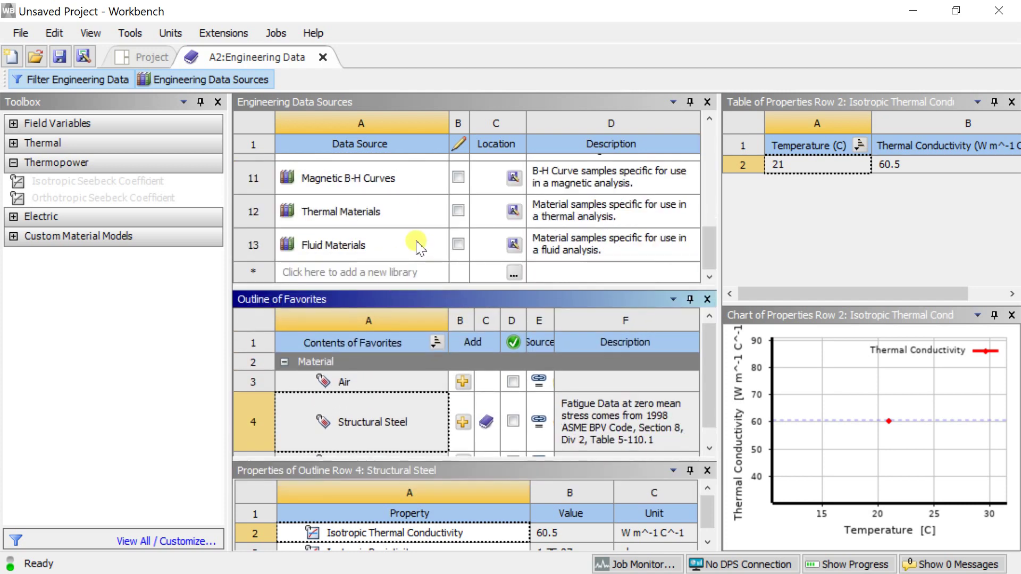
scroll(418, 242, up, 5)
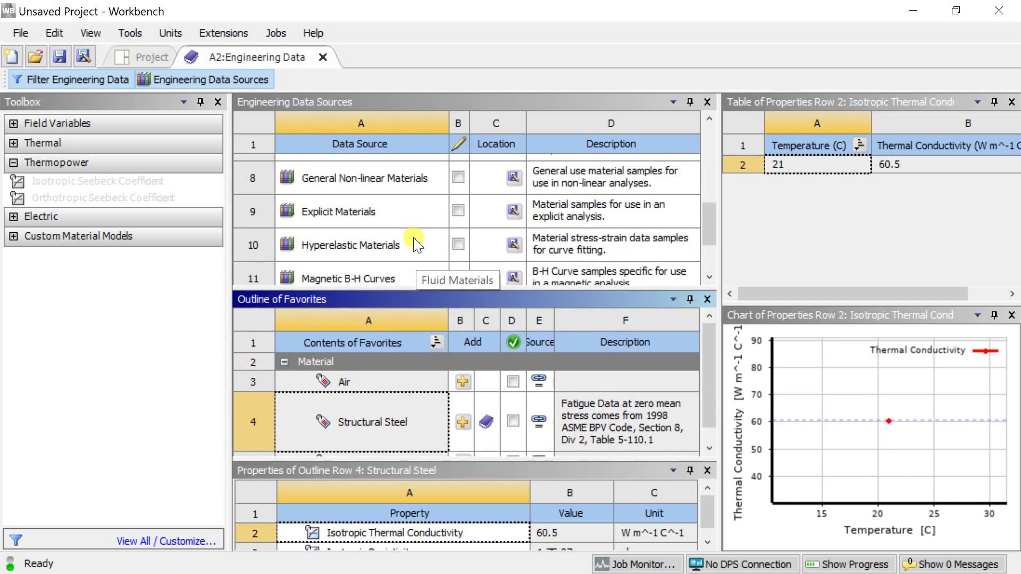
scroll(393, 237, down, 2)
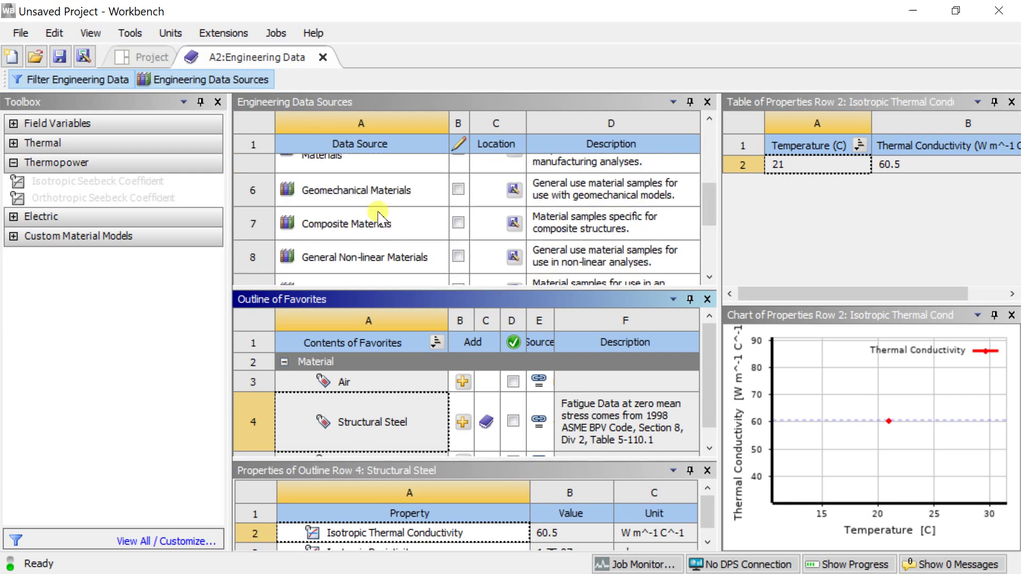
scroll(377, 227, up, 2)
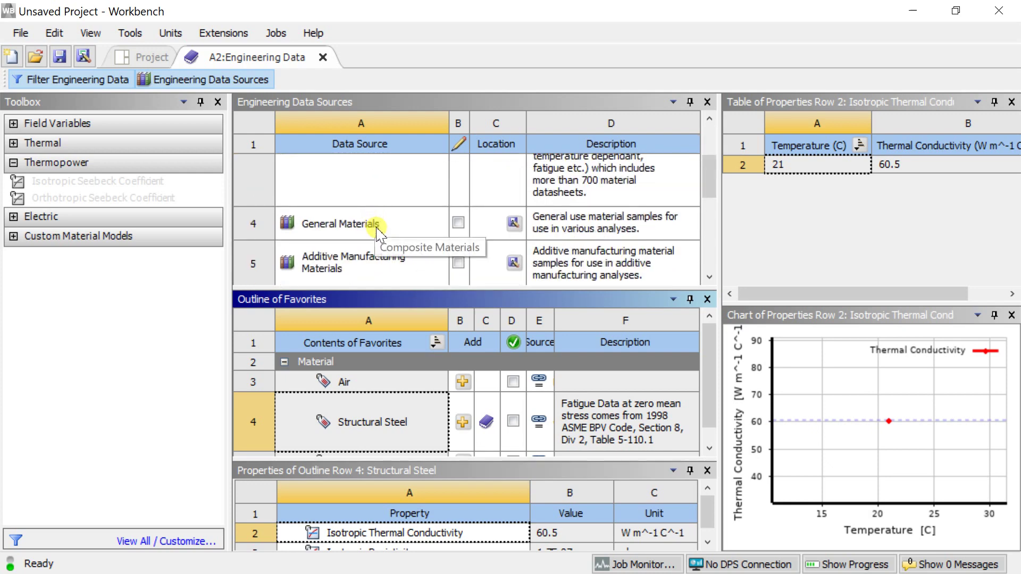
click(376, 228)
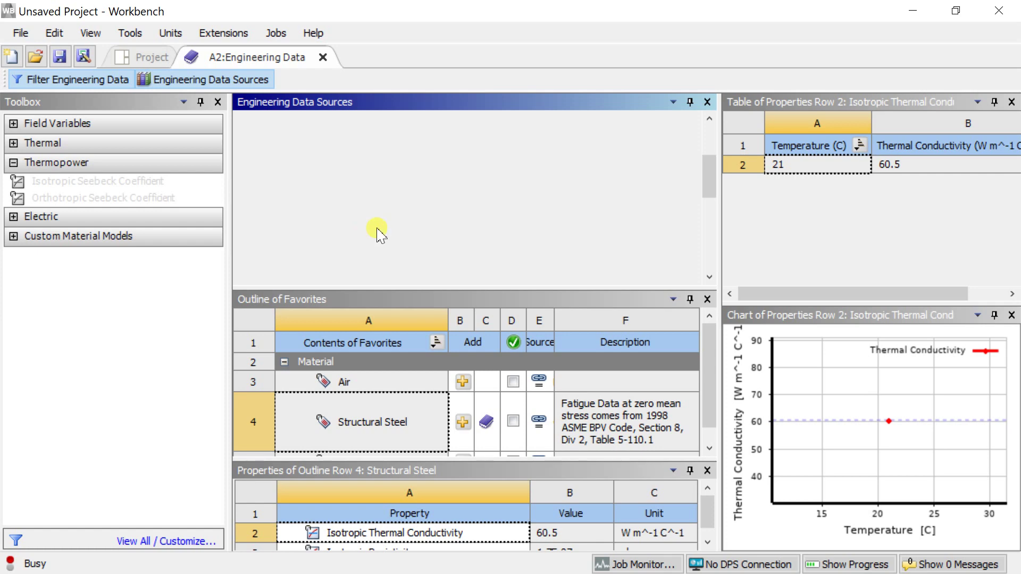
Add Copper Alloy from the General Materials library to the analysis's materials and close Engineering Data
drag(393, 290, 396, 187)
scroll(399, 321, up, 3)
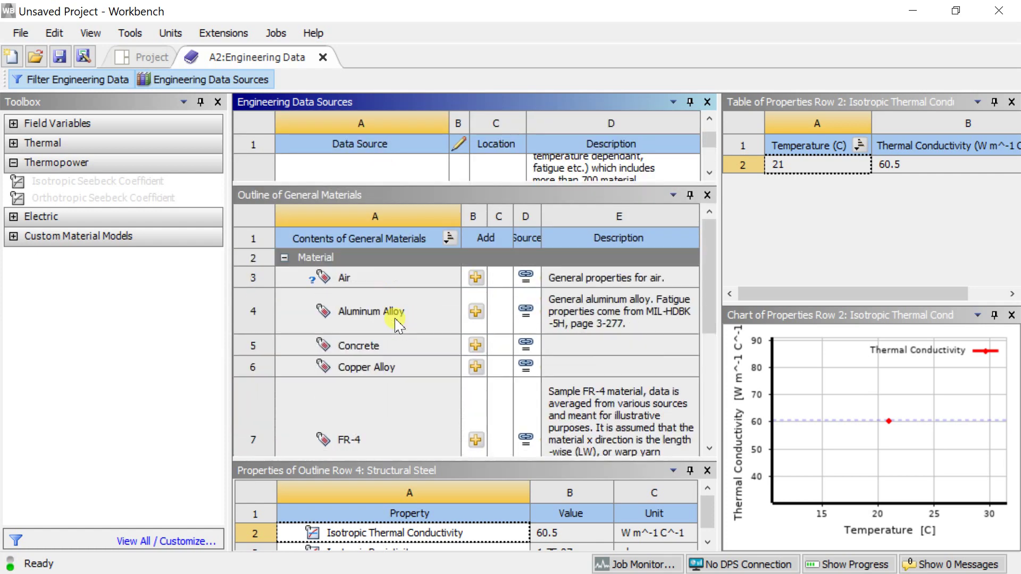
click(396, 376)
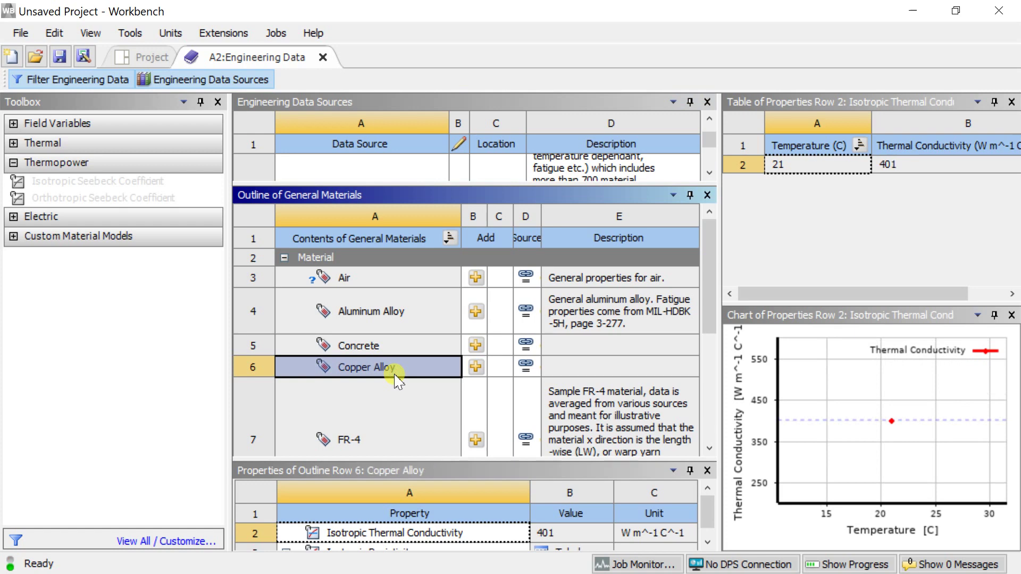
click(476, 366)
drag(468, 185, 472, 277)
click(323, 58)
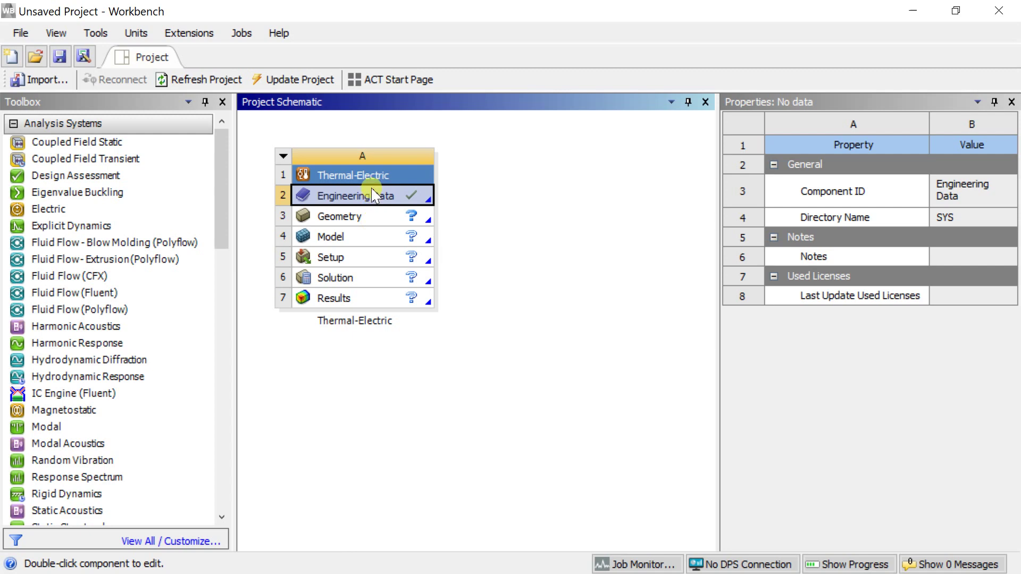
Reopen the Thermal-Electric system's Engineering Data and select the Copper Alloy material to view its properties
double_click(364, 195)
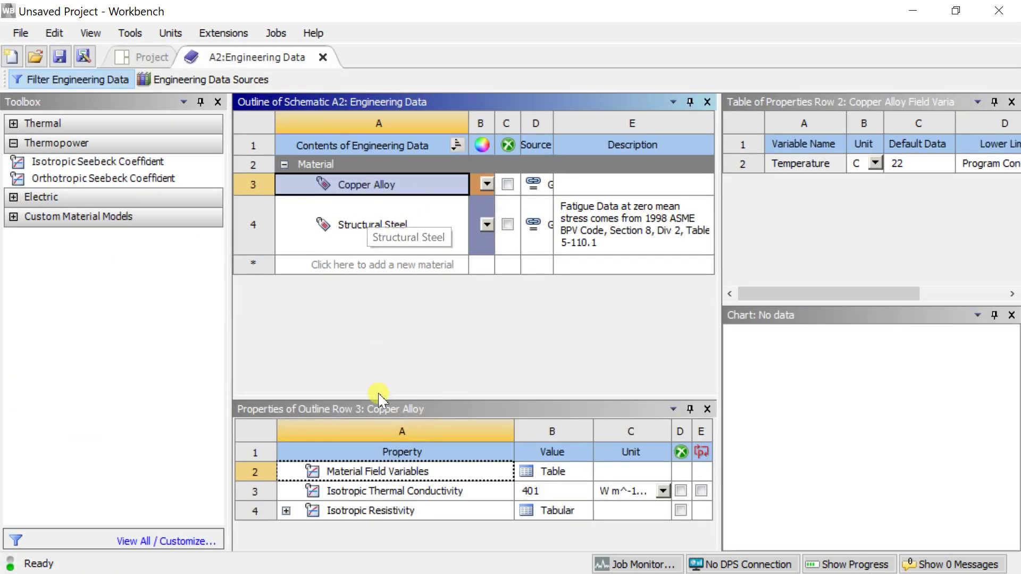
drag(382, 398, 395, 334)
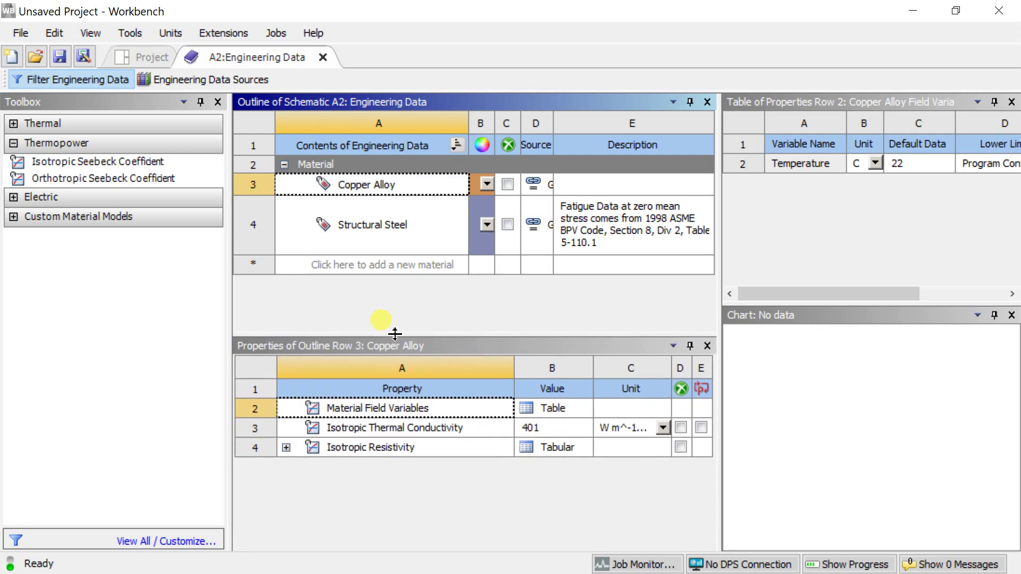
click(389, 187)
click(389, 189)
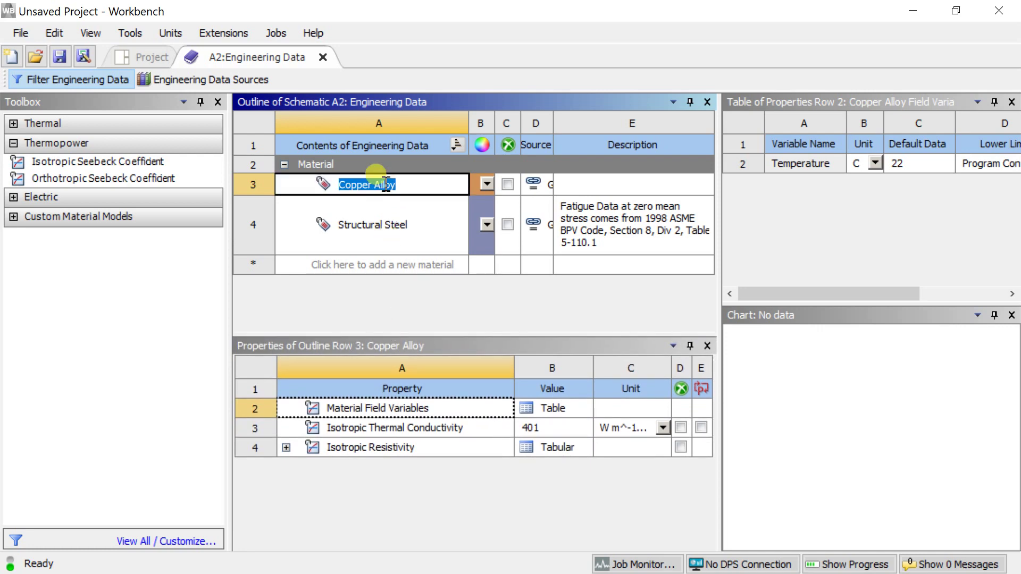
Rename the Structural Steel material as P-Type
click(367, 243)
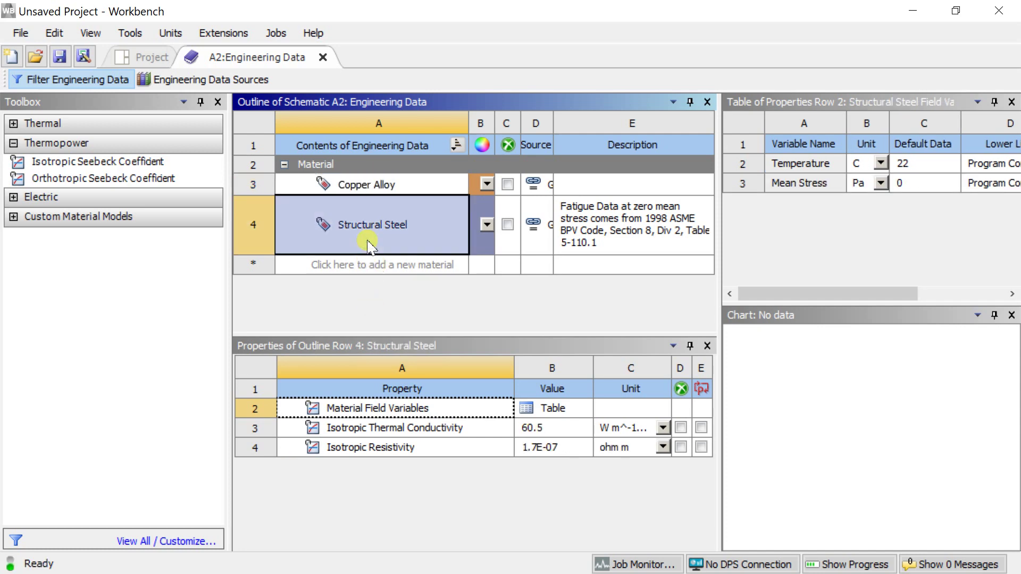
click(366, 223)
text(P-)
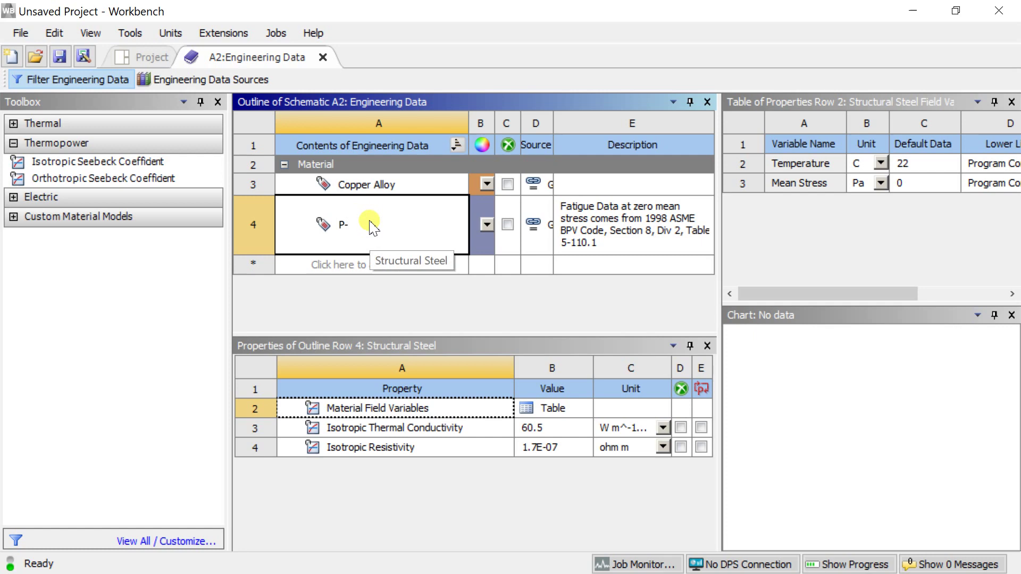
text(Tpey)
key(Return)
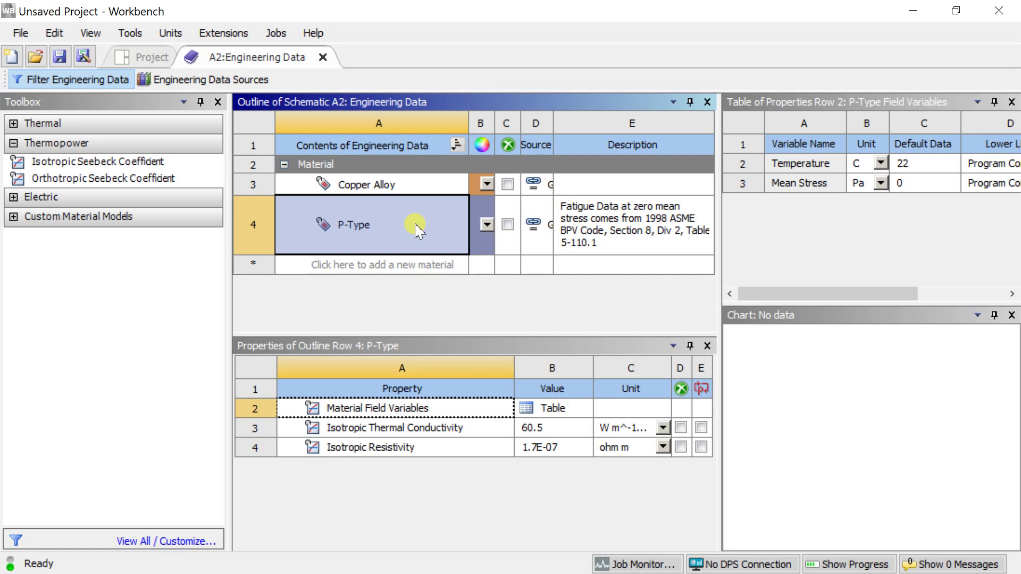
Set the P-Type material's isotropic thermal conductivity to 1.46 and its isotropic resistivity to 1.64e-5 ohm m
click(322, 223)
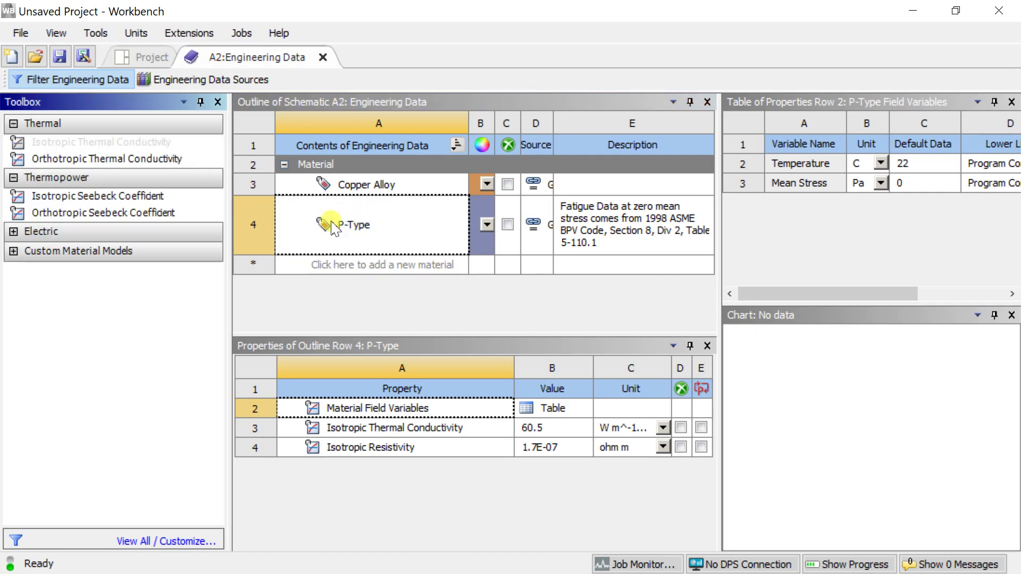
click(459, 429)
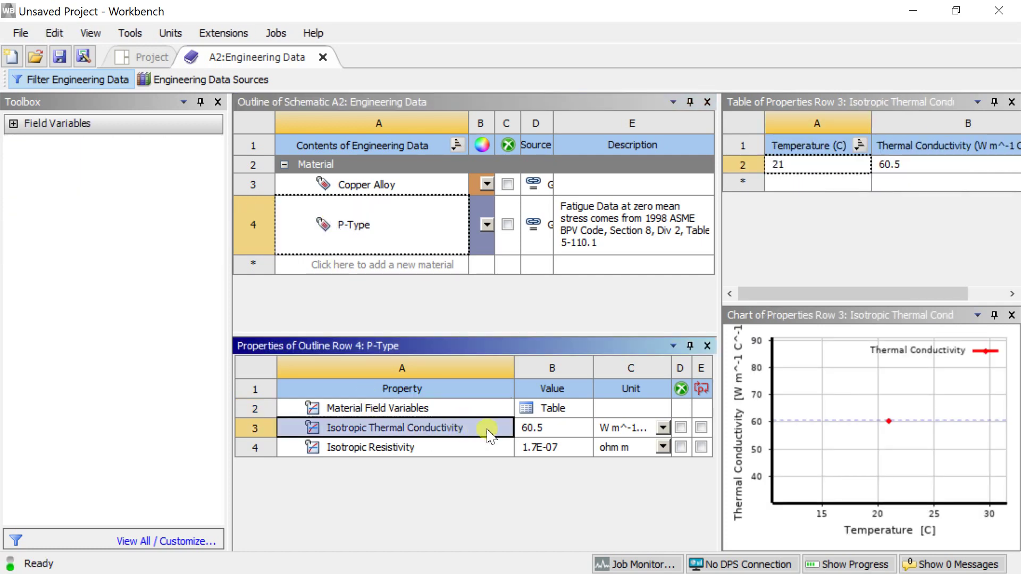
click(545, 430)
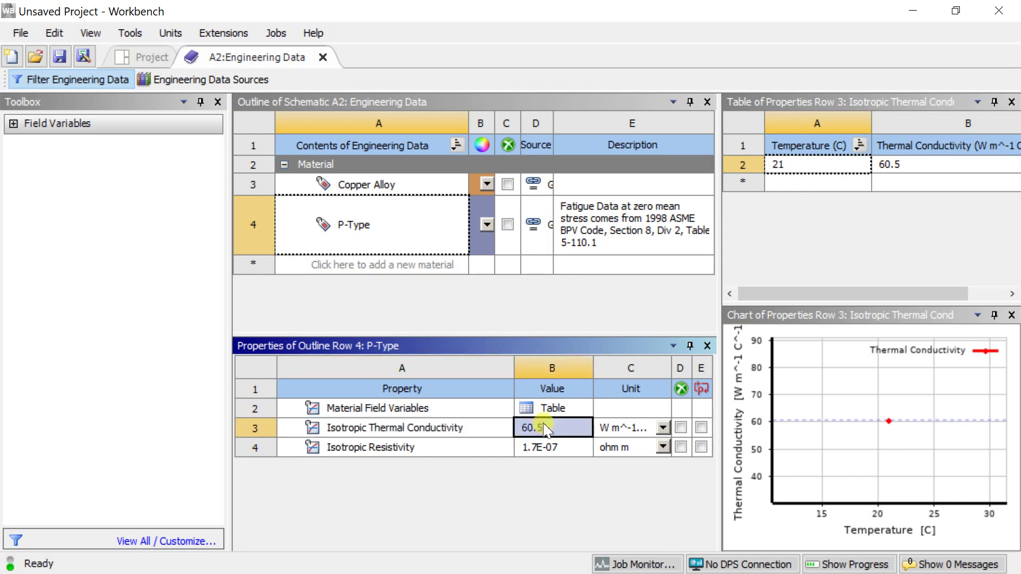
text(1.46)
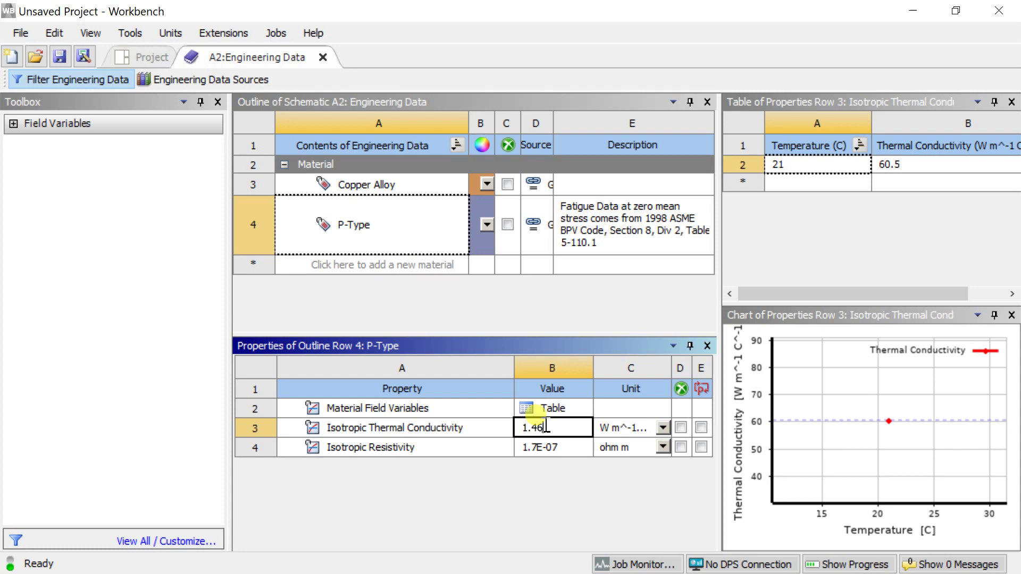
click(542, 451)
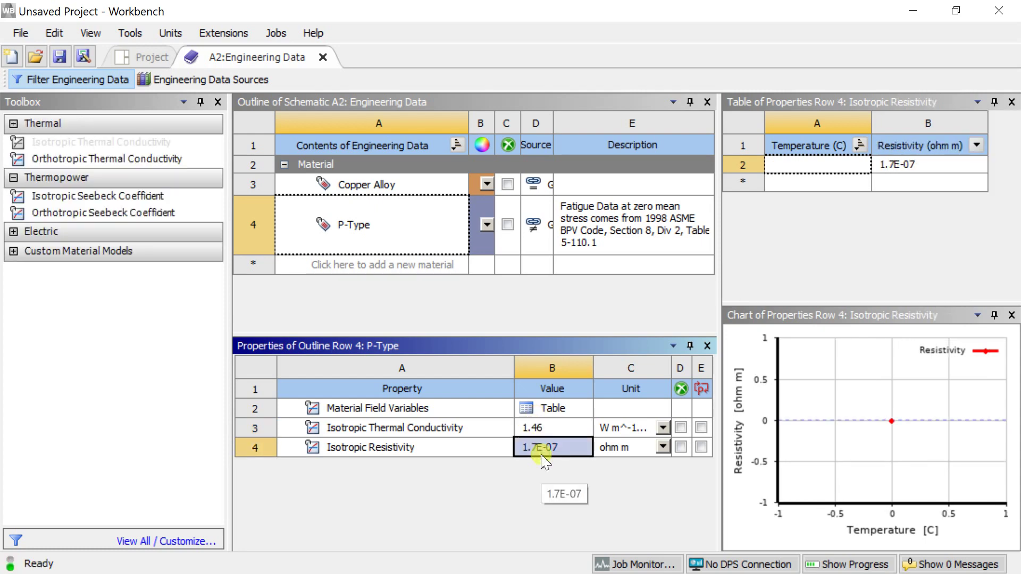
text(1.65)
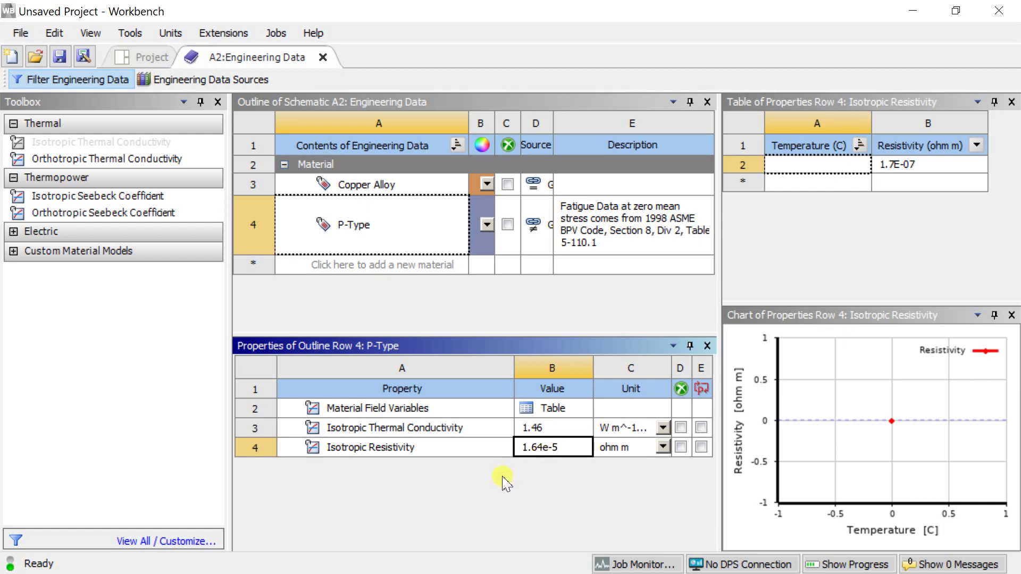
key(Return)
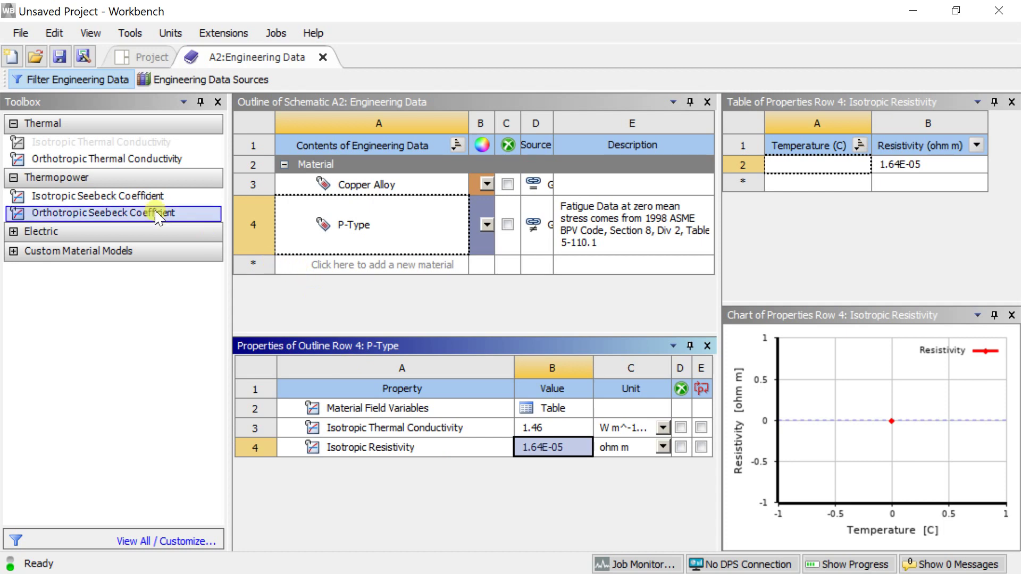
Add an Isotropic Seebeck Coefficient property to the P-Type material with a value of 187e-6
drag(119, 201, 300, 241)
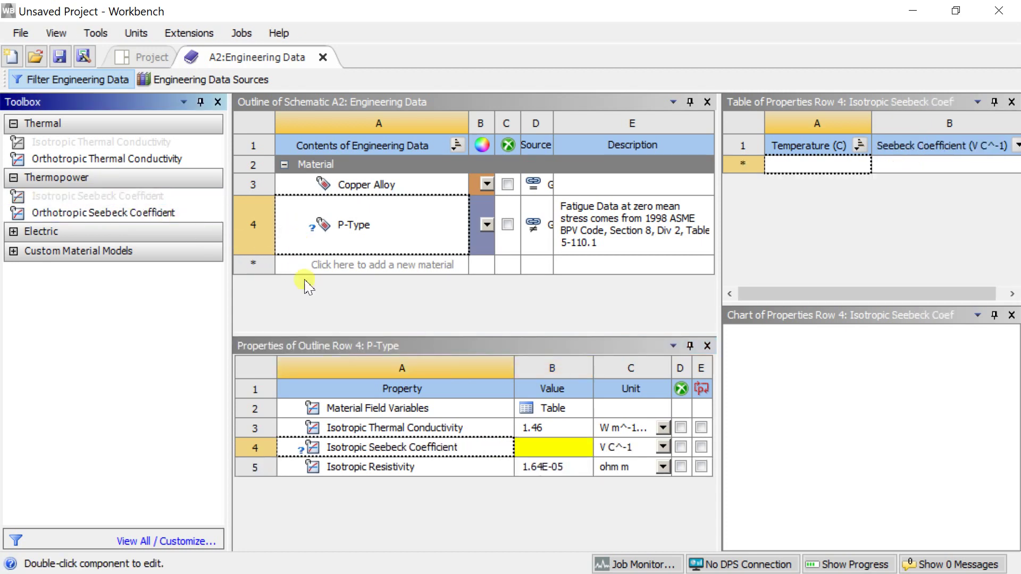
click(521, 451)
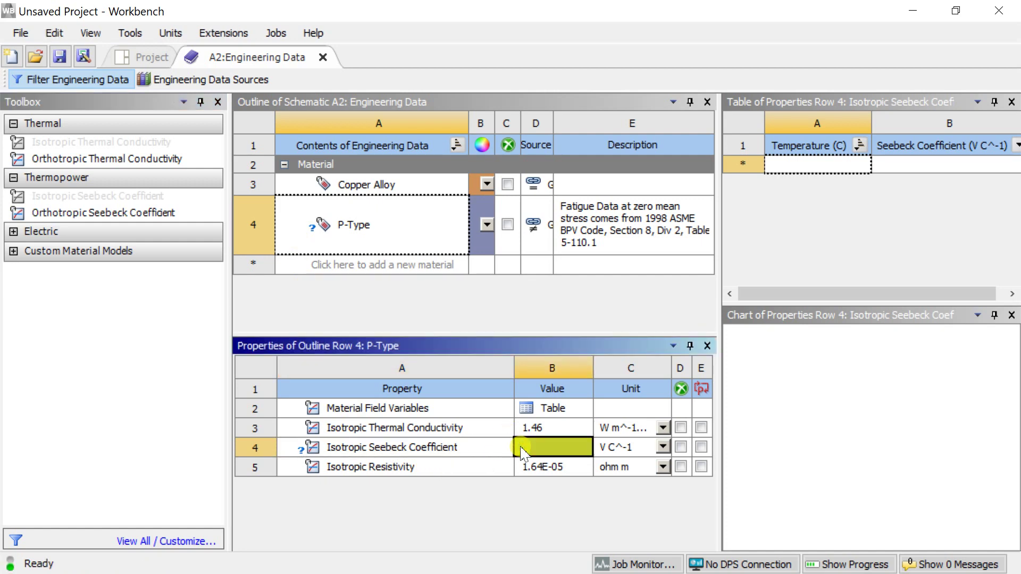
text(187e-6)
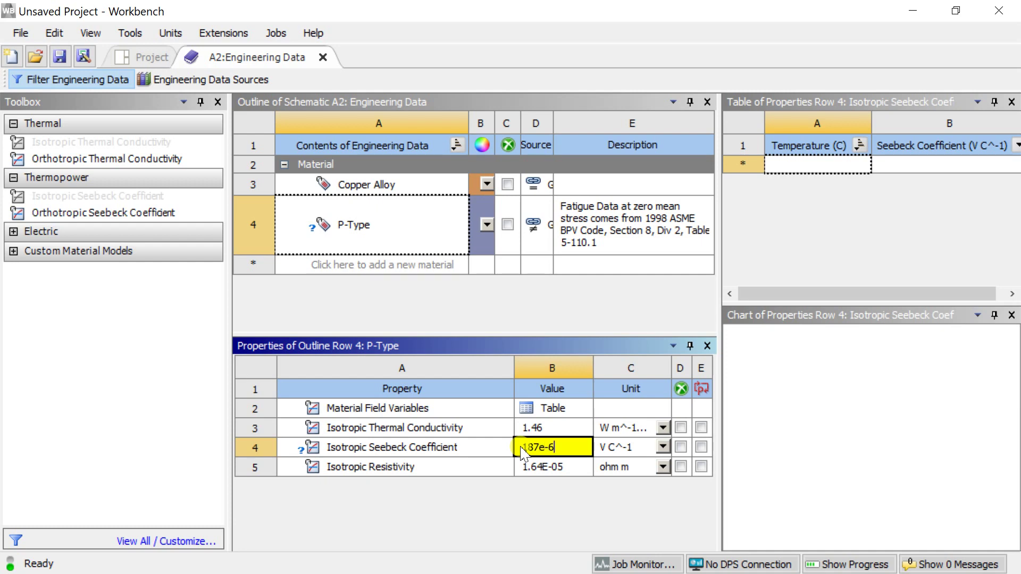
key(Return)
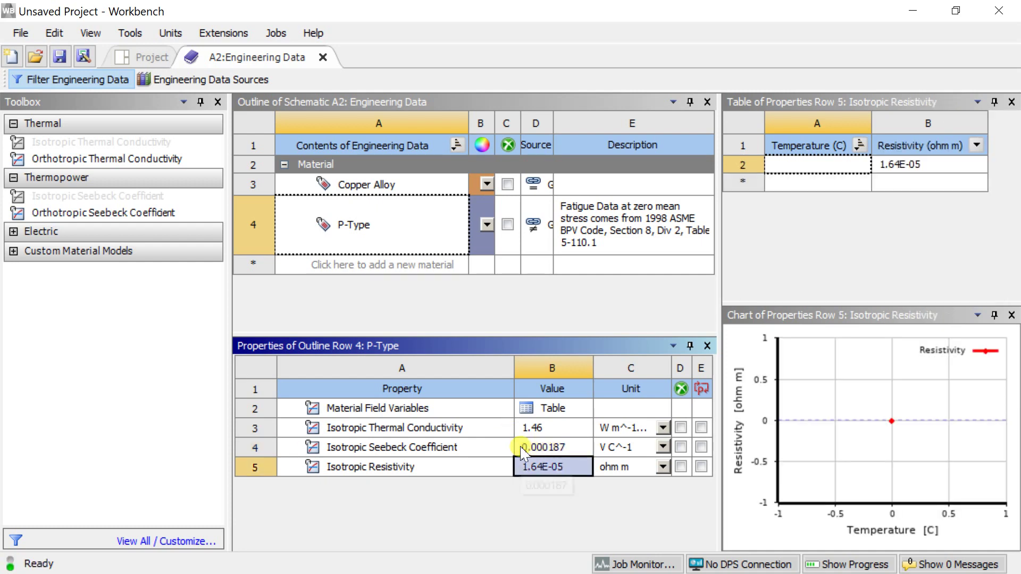
Change the P-Type material's units to V K^-1 for the Seebeck coefficient and W m^-1 K^-1 for the thermal conductivity
click(632, 448)
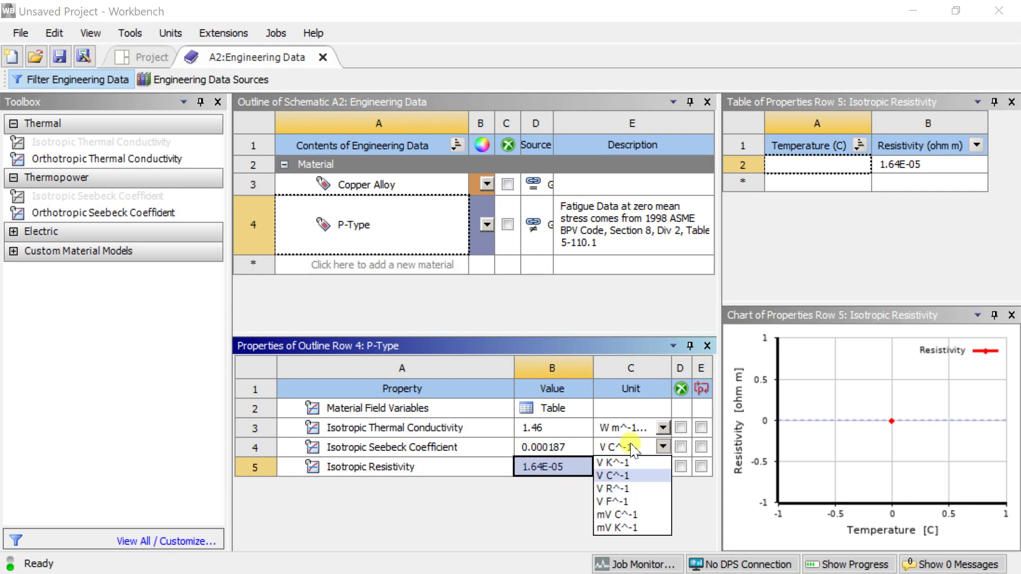
click(617, 462)
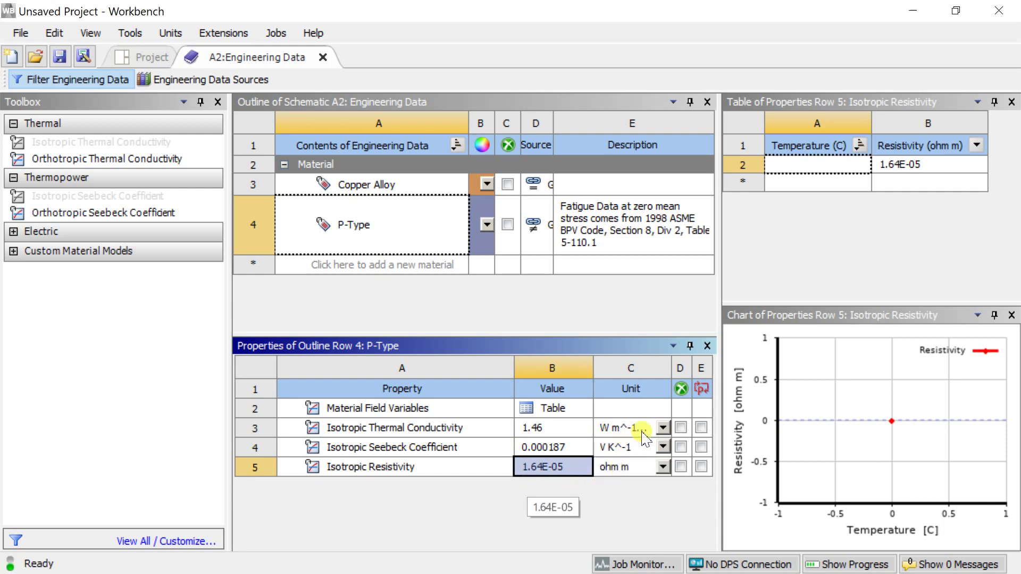
click(662, 427)
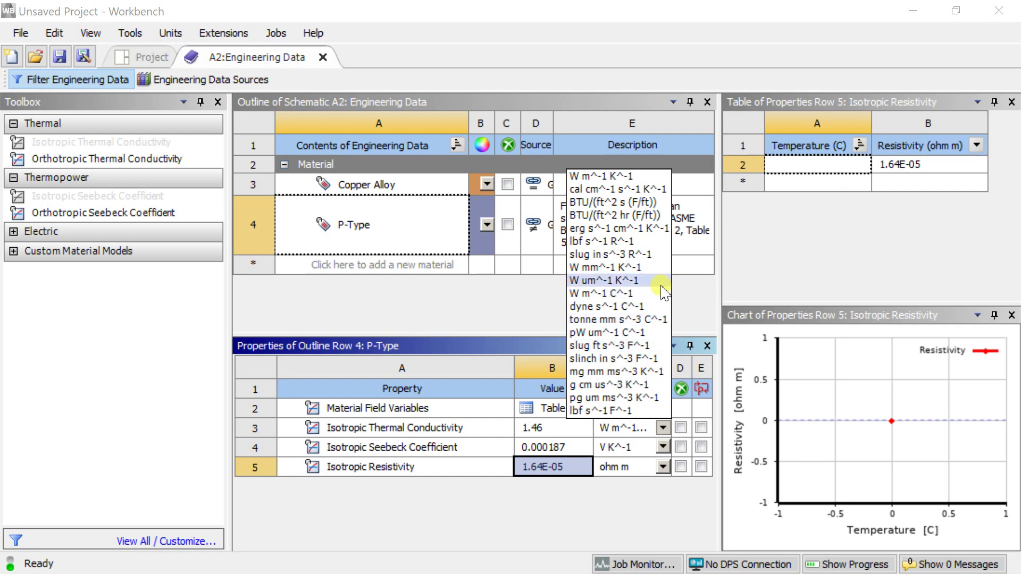
click(634, 179)
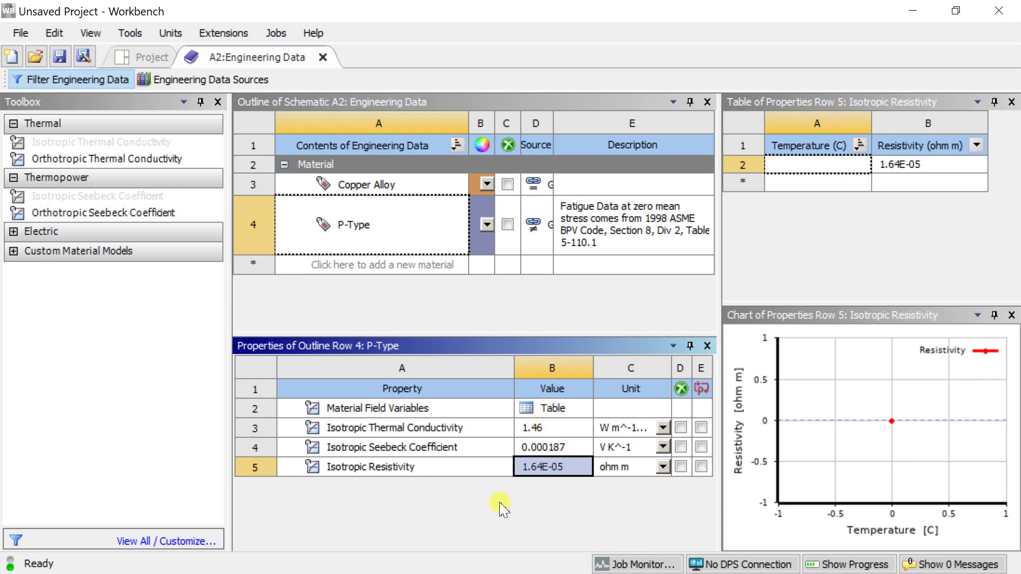
Duplicate the P-Type material and rename the copy as N-Type
click(403, 228)
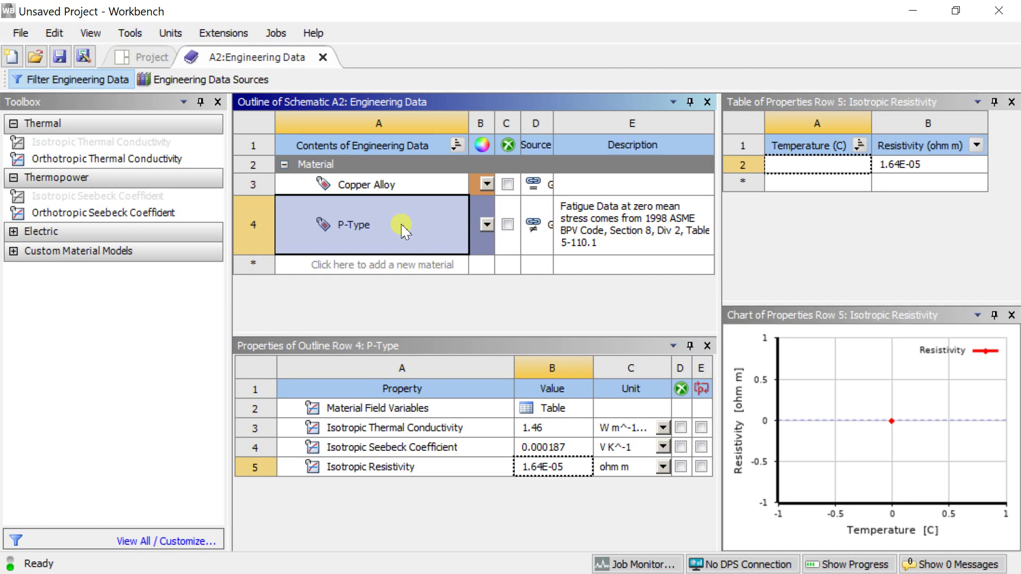
right_click(403, 228)
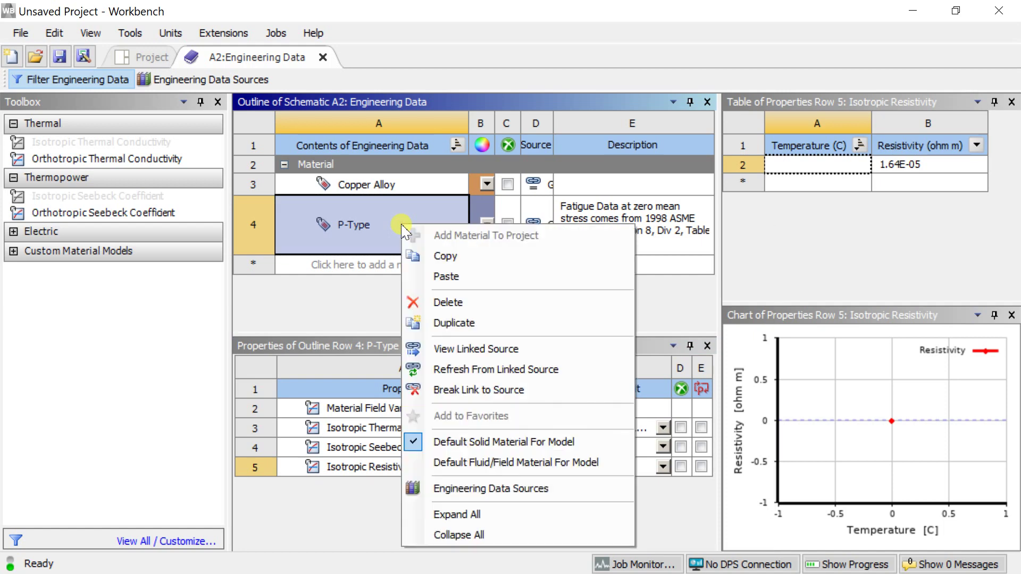
click(428, 321)
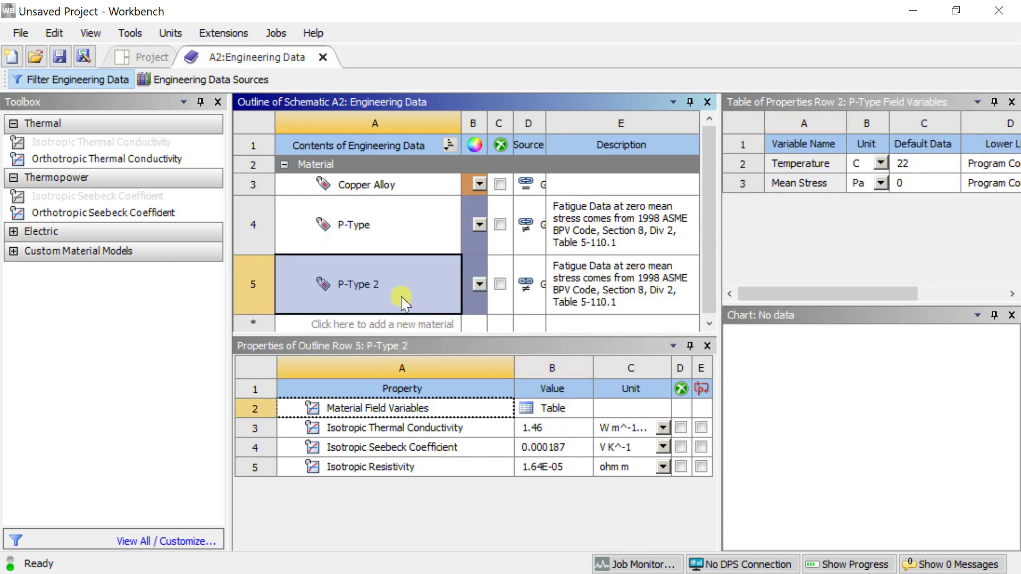
click(364, 285)
click(345, 286)
text(N)
click(381, 285)
key(BackSpace)
key(BackSpace)
key(Return)
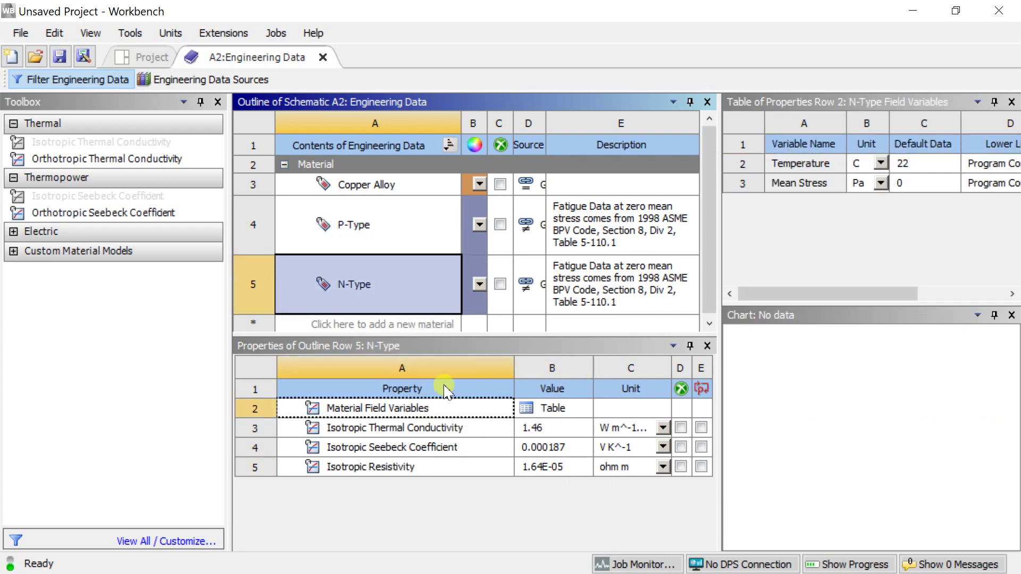
Set the N-Type material's isotropic Seebeck coefficient to -0.000187 V K^-1
click(540, 448)
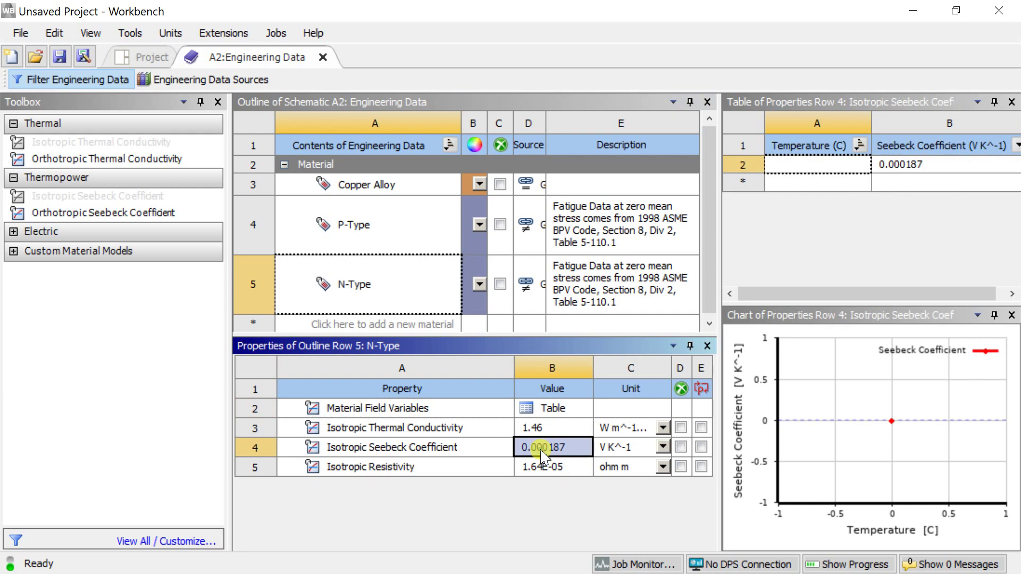
click(541, 452)
click(528, 451)
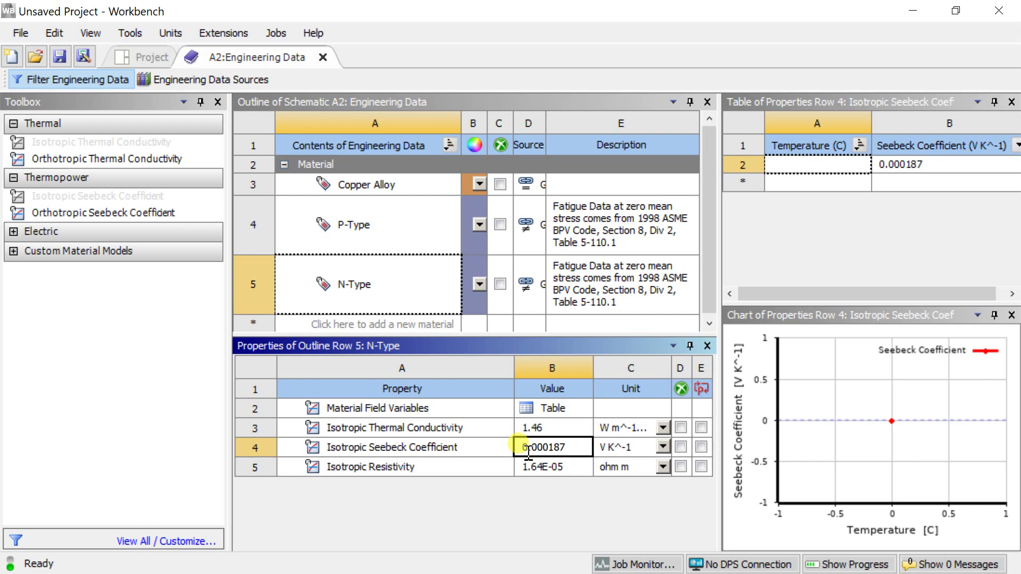
text(-)
key(Return)
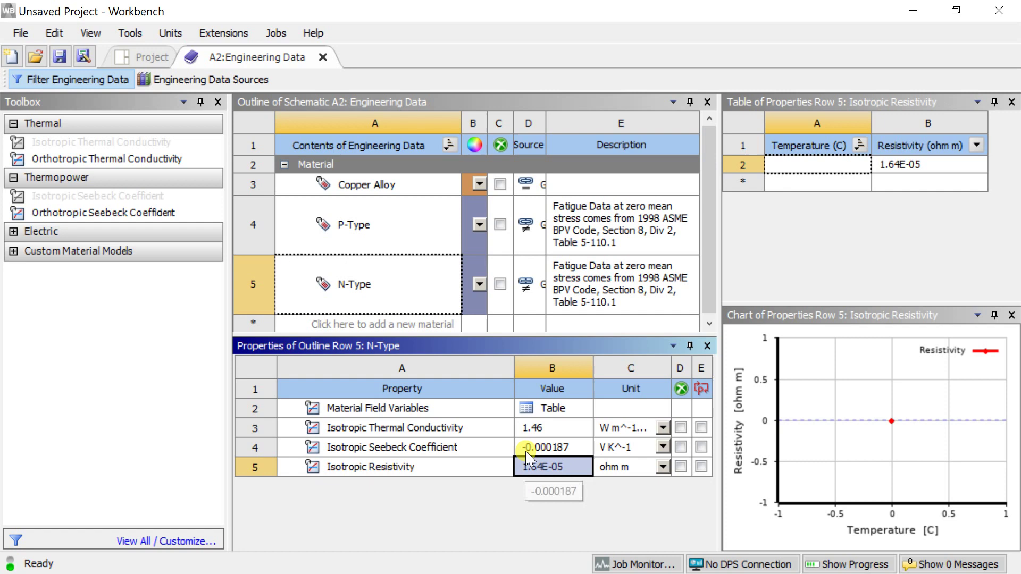
key(Left)
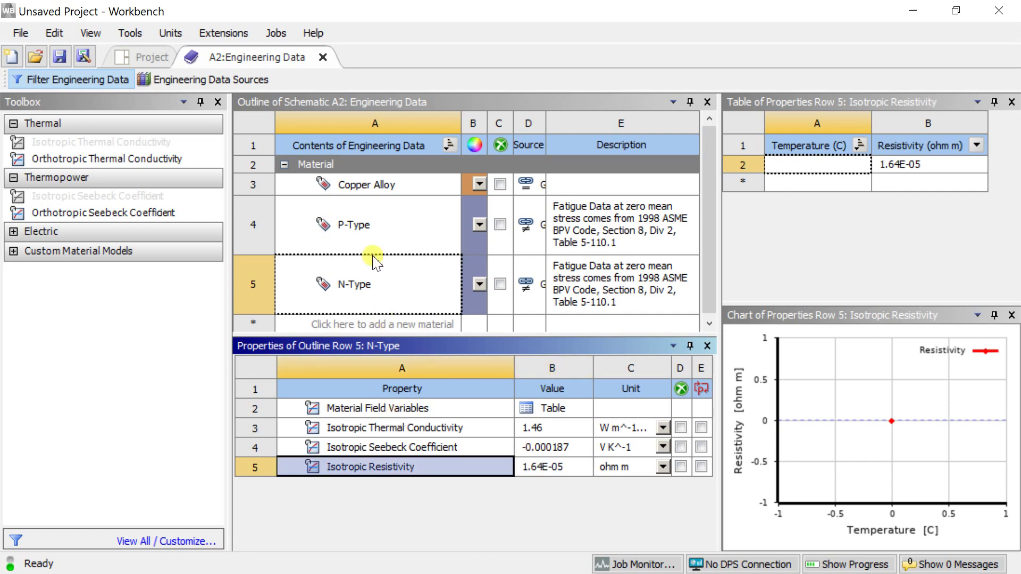
Close Engineering Data, create a new DesignModeler geometry for the Thermal-Electric system, and set its length unit to millimeter
click(323, 57)
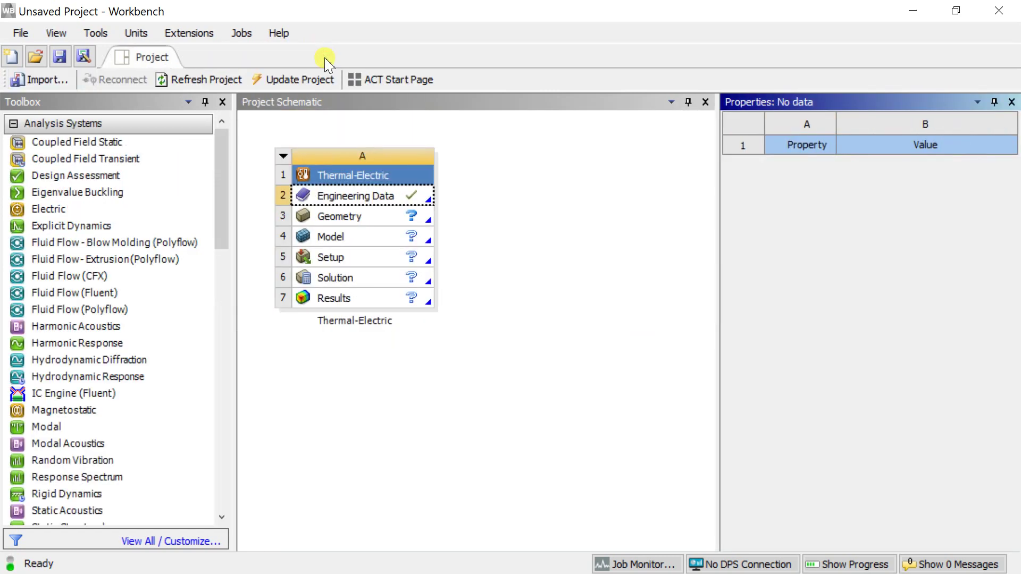
click(361, 222)
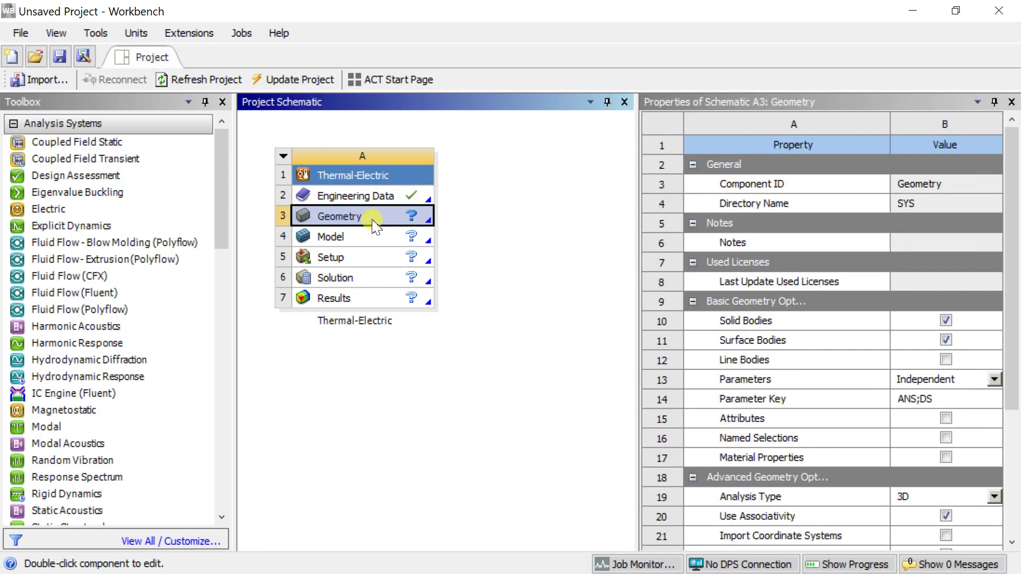
right_click(372, 220)
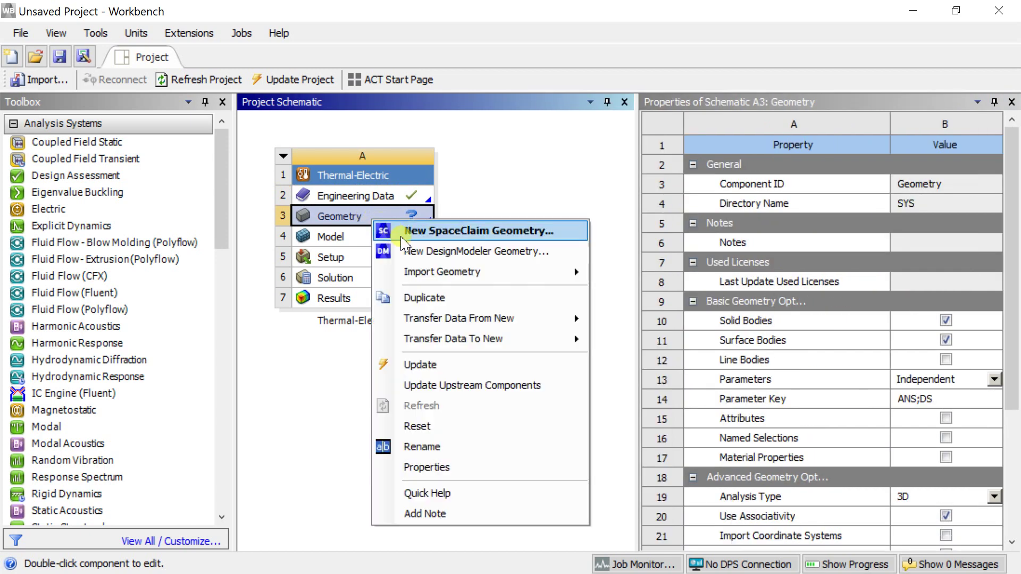
click(422, 255)
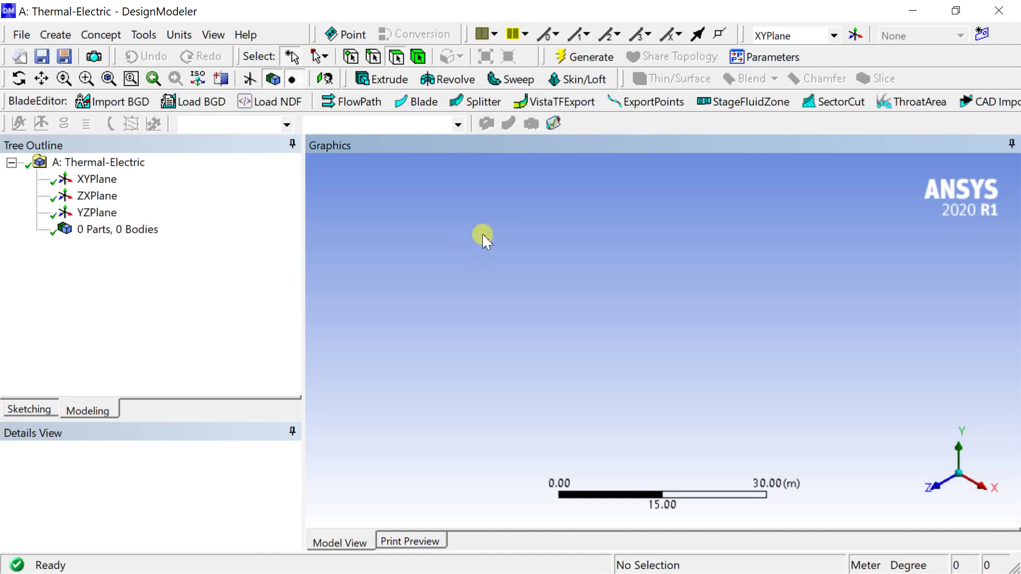
click(179, 35)
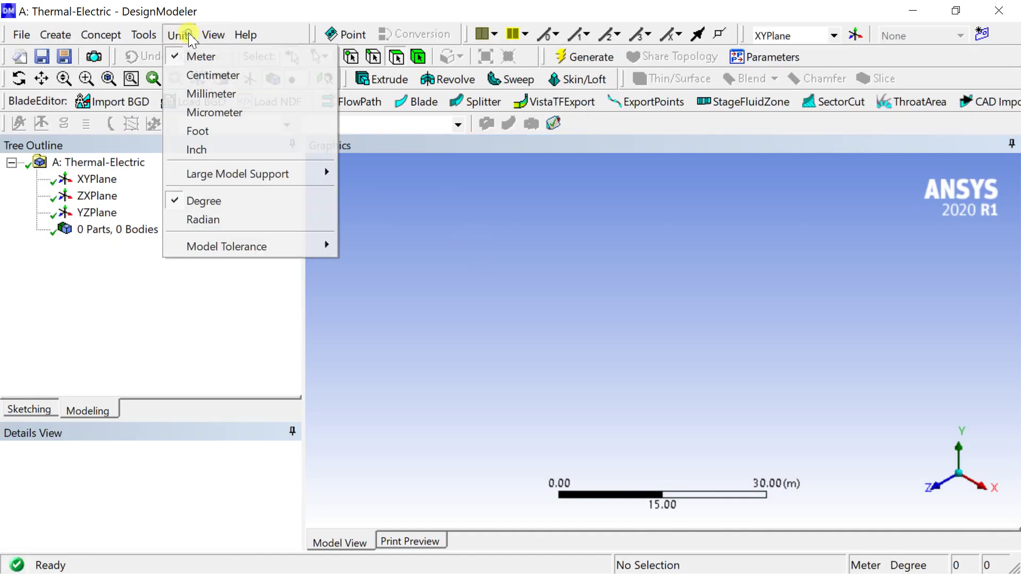
click(201, 95)
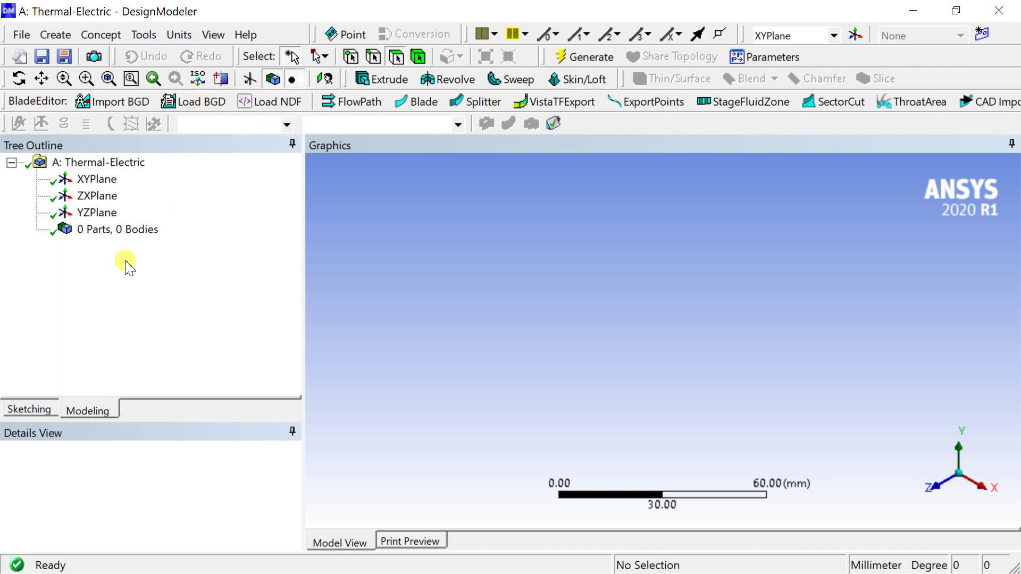
Sketch a rectangle about 33.6 mm by 7.3 mm on the XYPlane, resting on the negative X axis from the axis line's far end
click(99, 179)
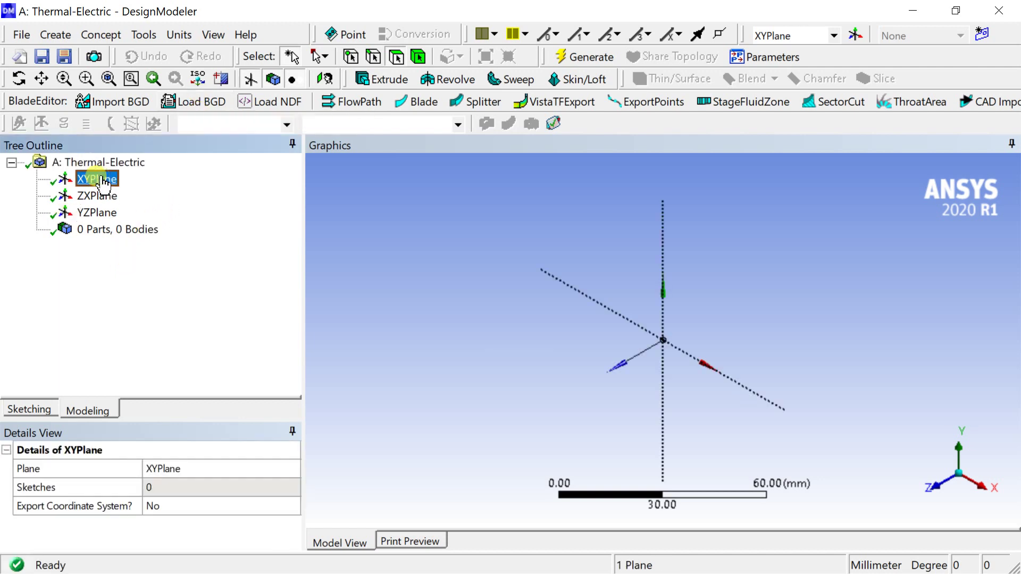
click(935, 487)
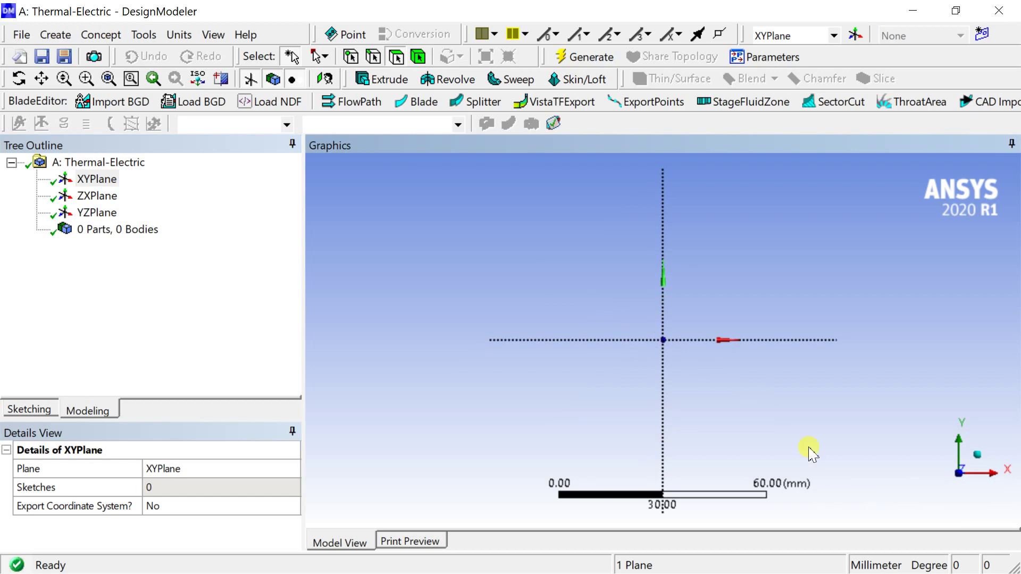
click(33, 409)
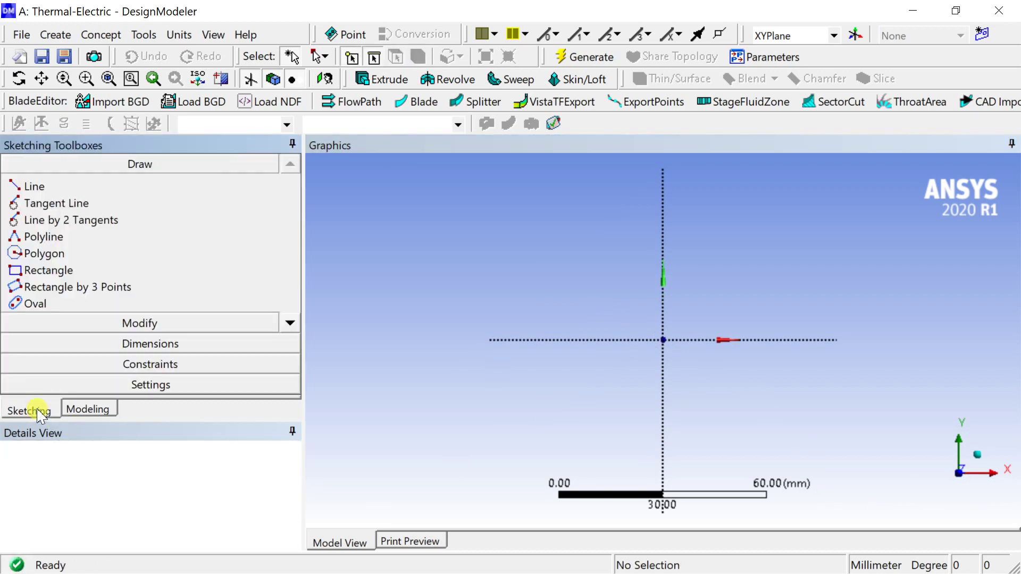
click(70, 273)
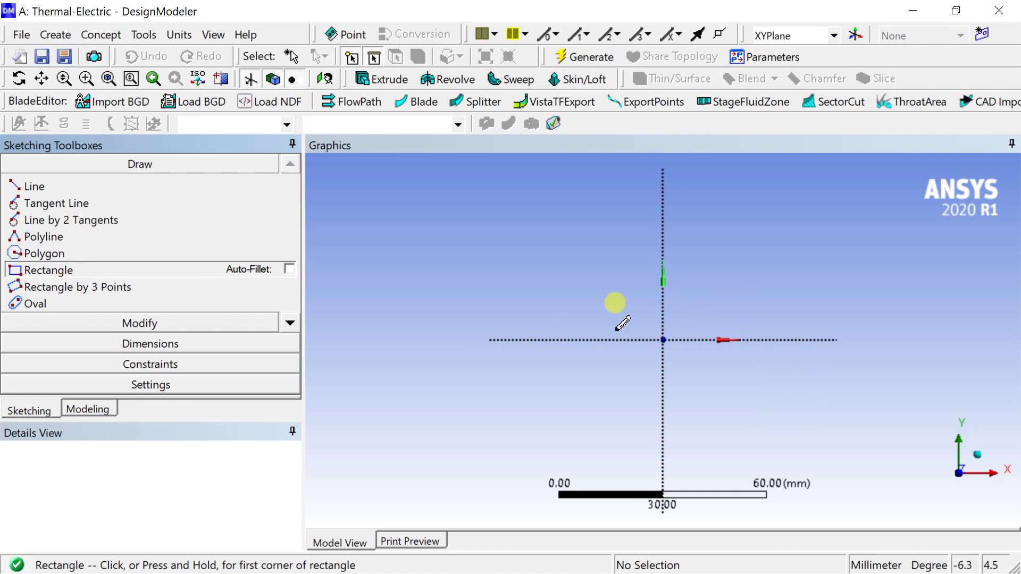
click(489, 340)
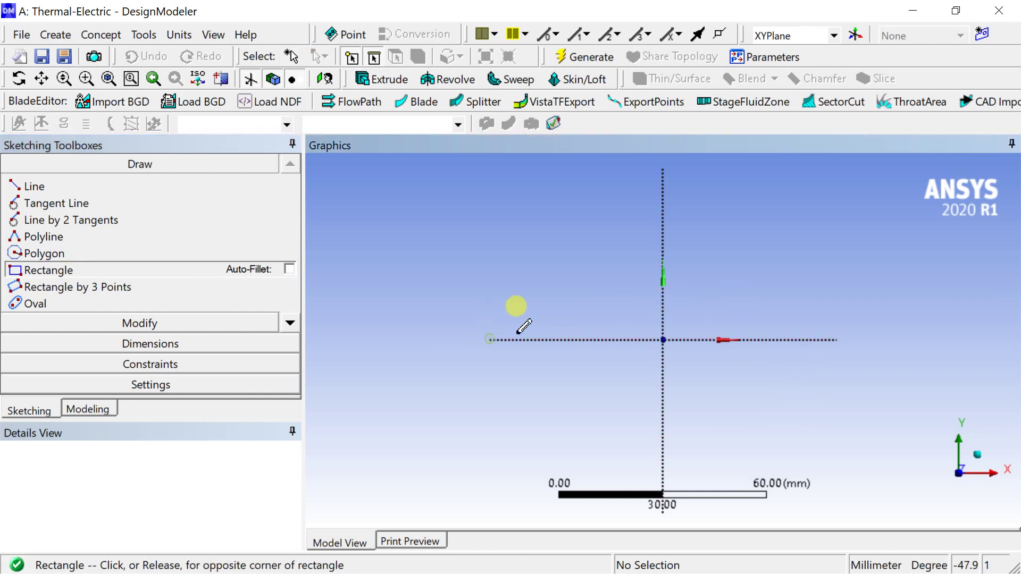
click(607, 314)
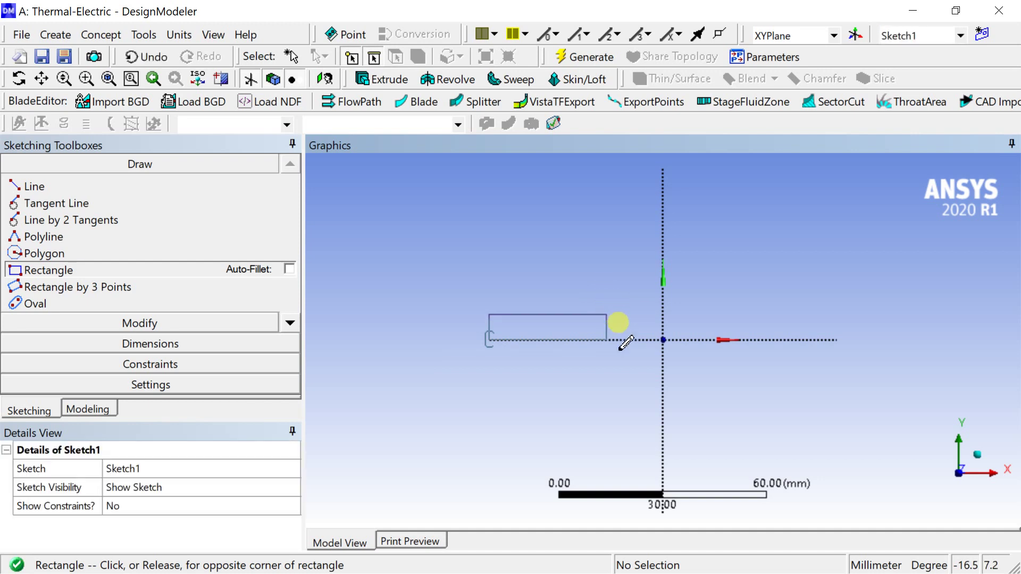
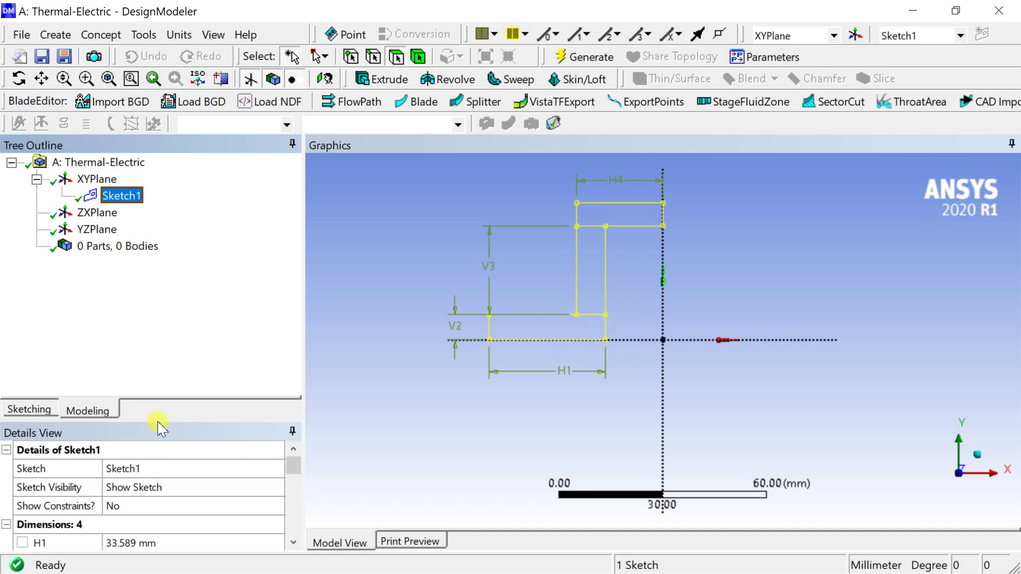
Set Sketch1's horizontal dimensions to 36 mm for H1 and 27 mm for H4
click(158, 424)
drag(155, 422, 164, 333)
click(145, 451)
text(36)
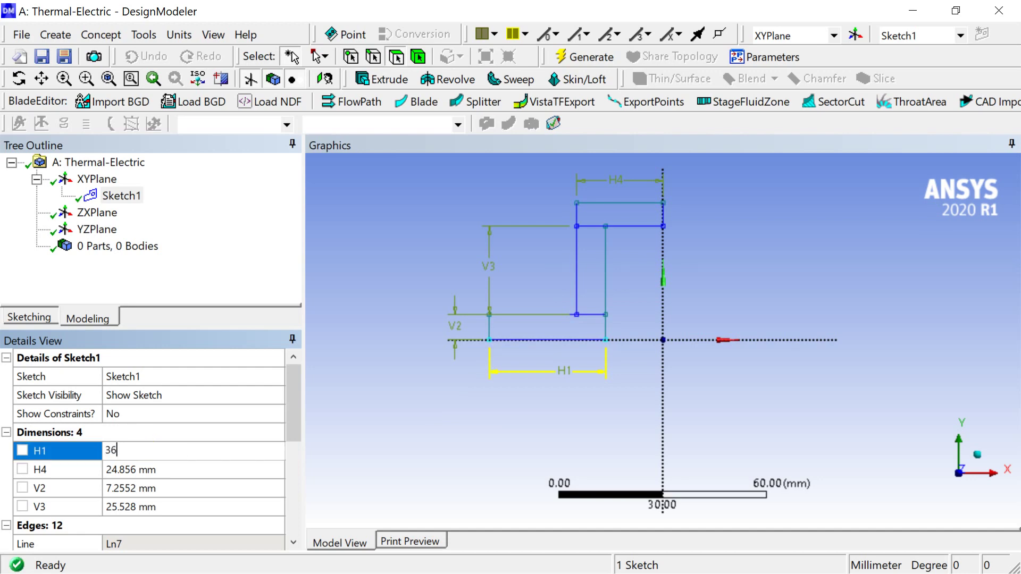
key(Return)
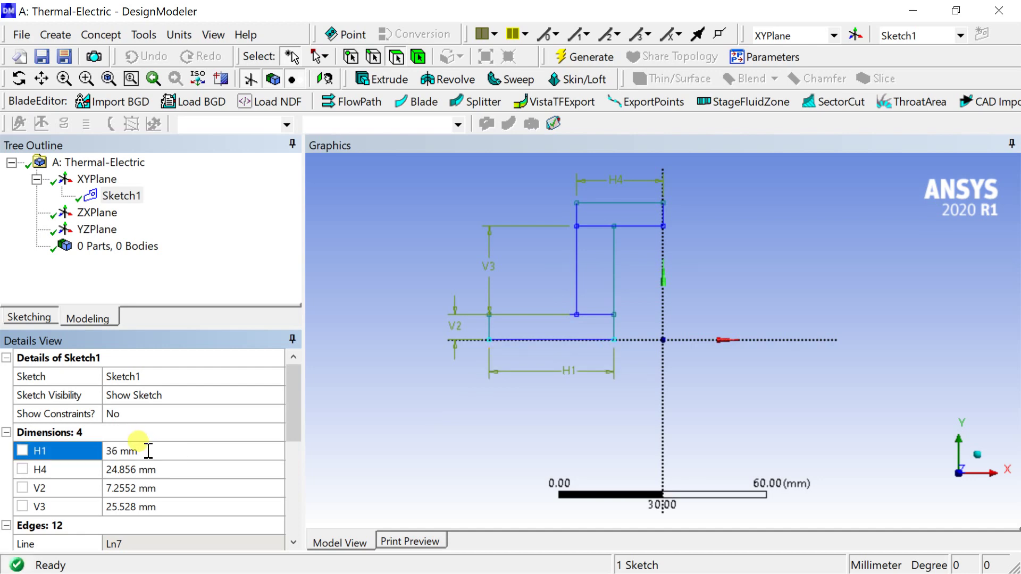
click(143, 470)
text(27)
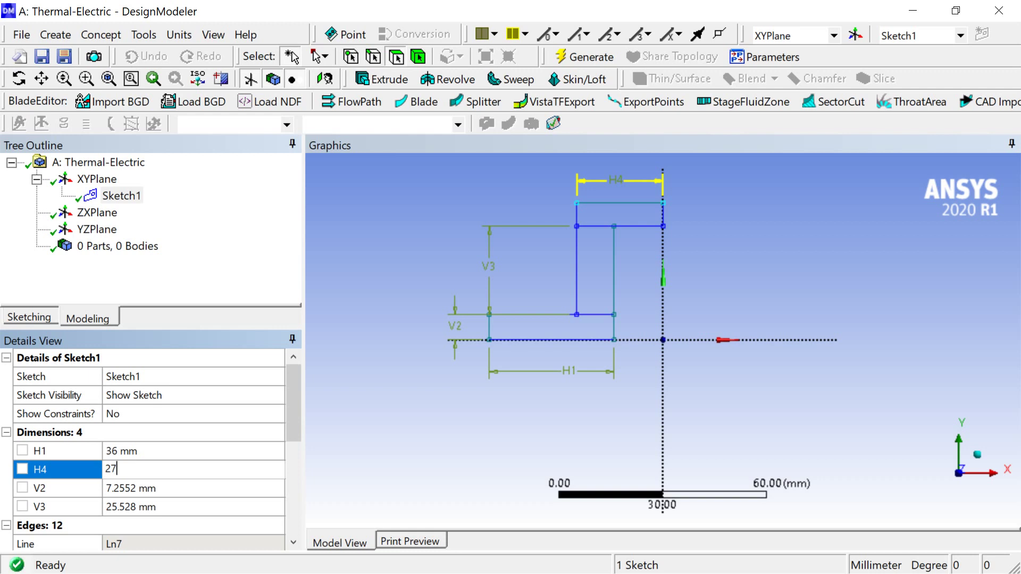
key(Return)
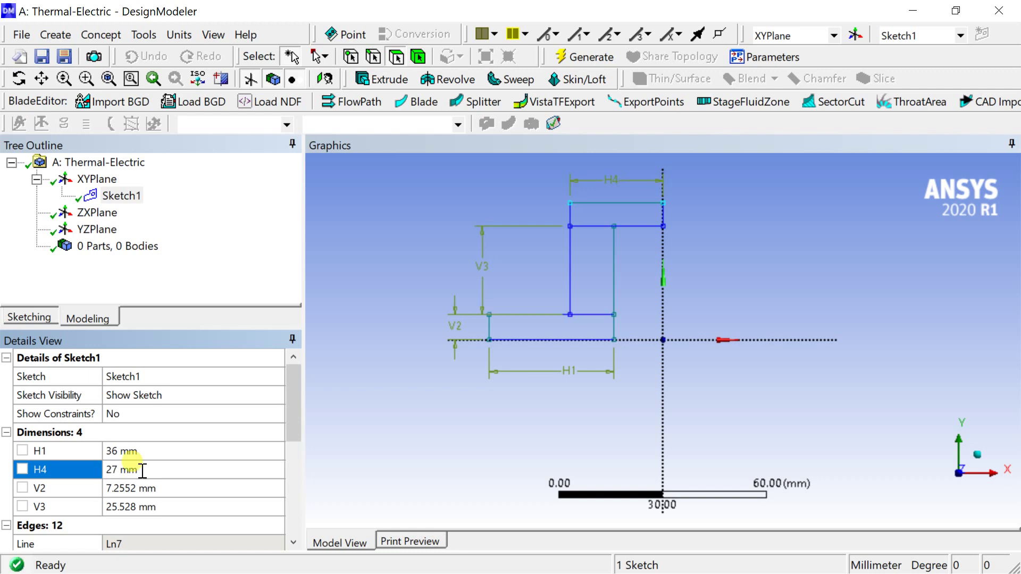
Set Sketch1's vertical dimensions to 5 mm for V2 and 10 mm for V3
click(133, 487)
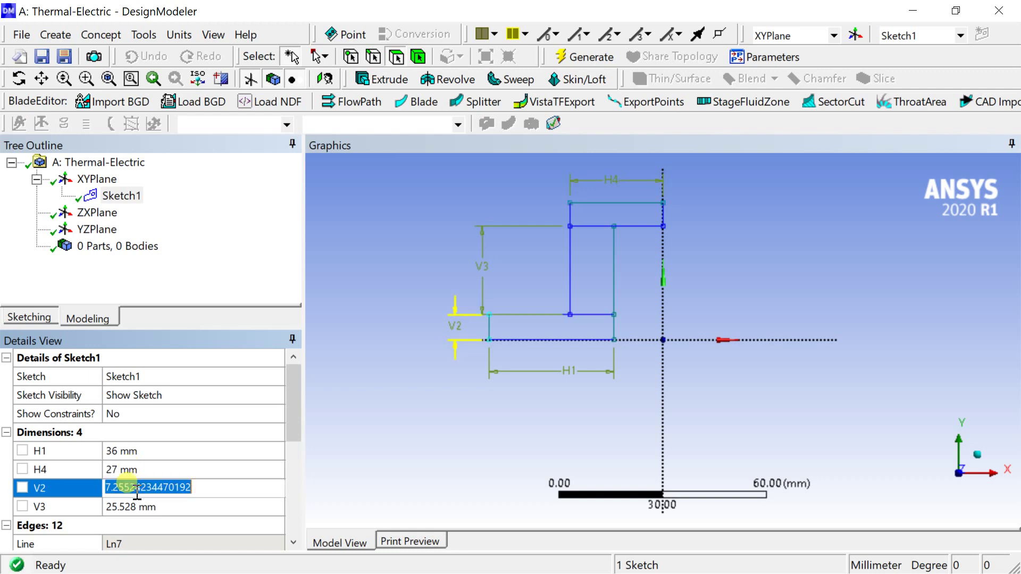
text(5)
key(Return)
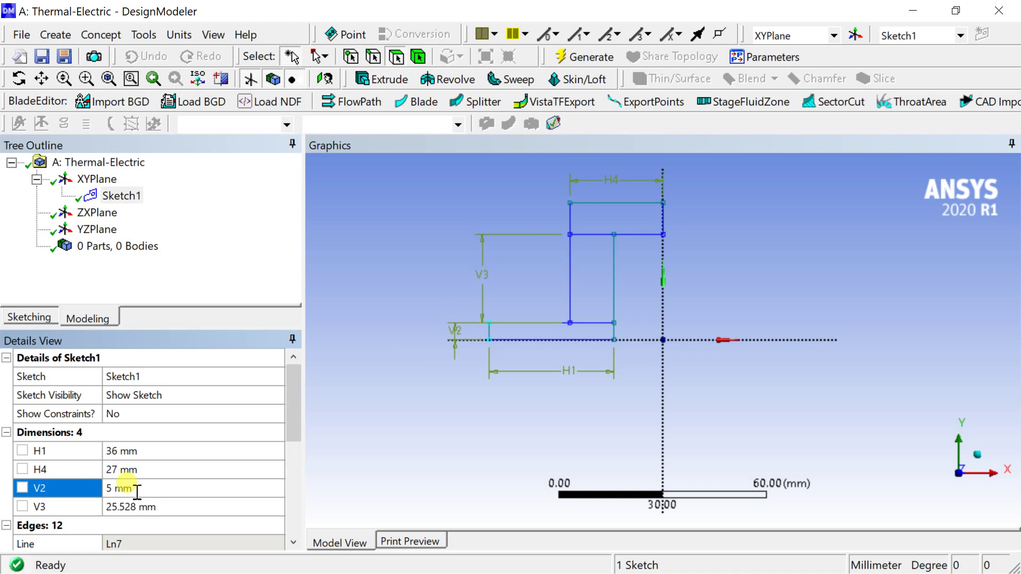
click(138, 506)
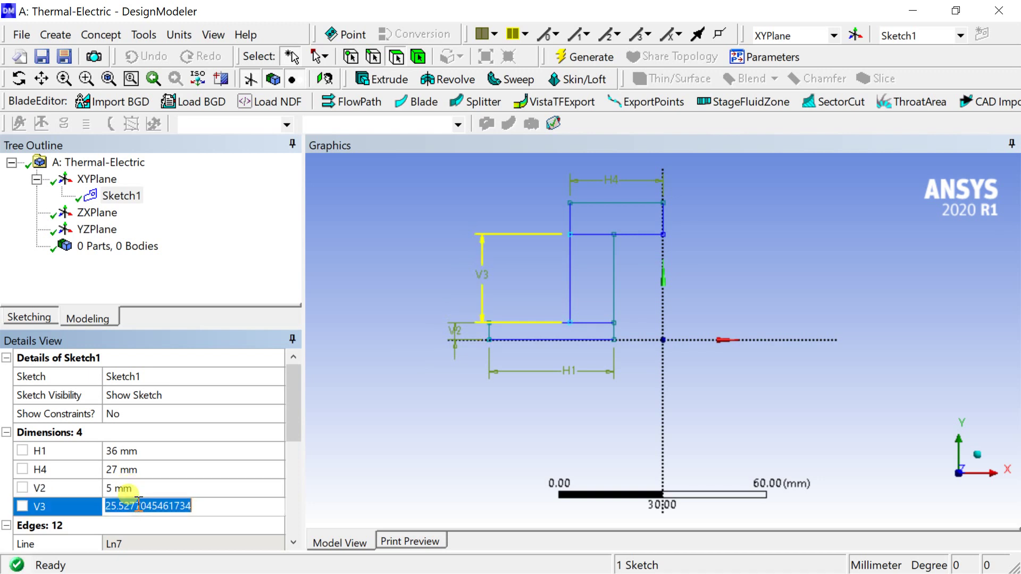
text(10)
key(Return)
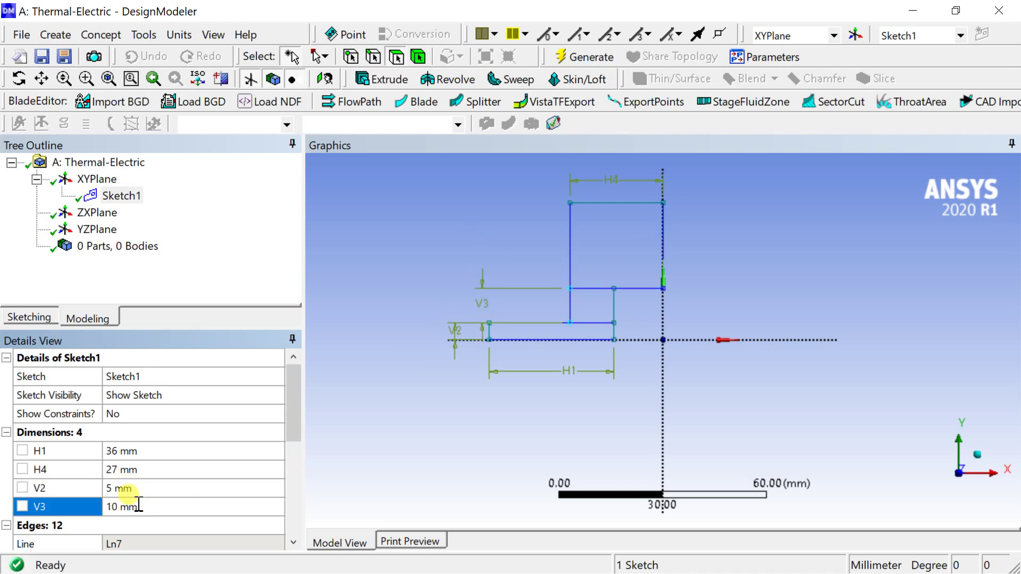
click(425, 418)
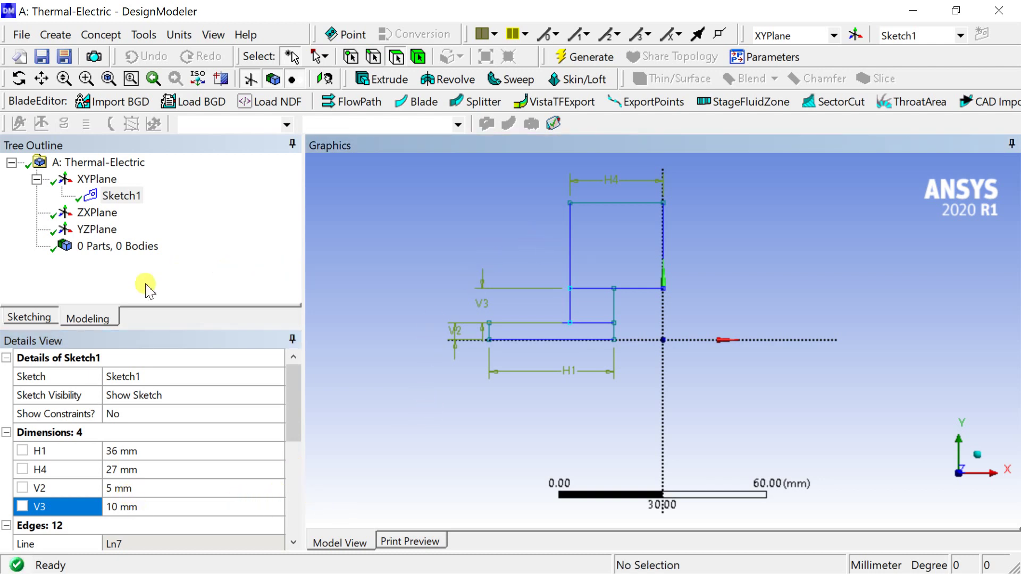
Dimension the height of the uppermost rectangle in Sketch1 as 5 mm and generate the model
click(43, 313)
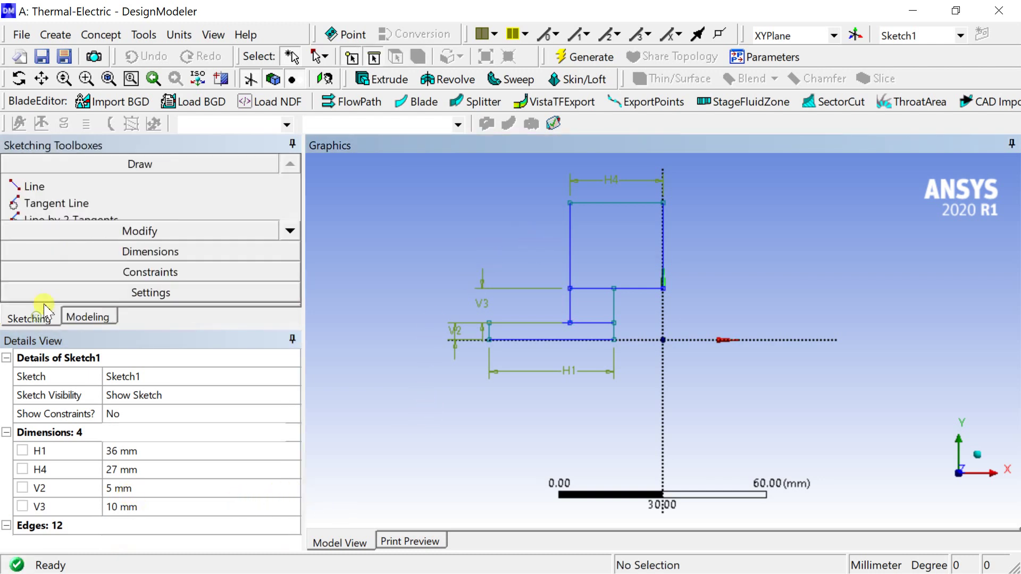
click(162, 251)
click(572, 254)
click(506, 235)
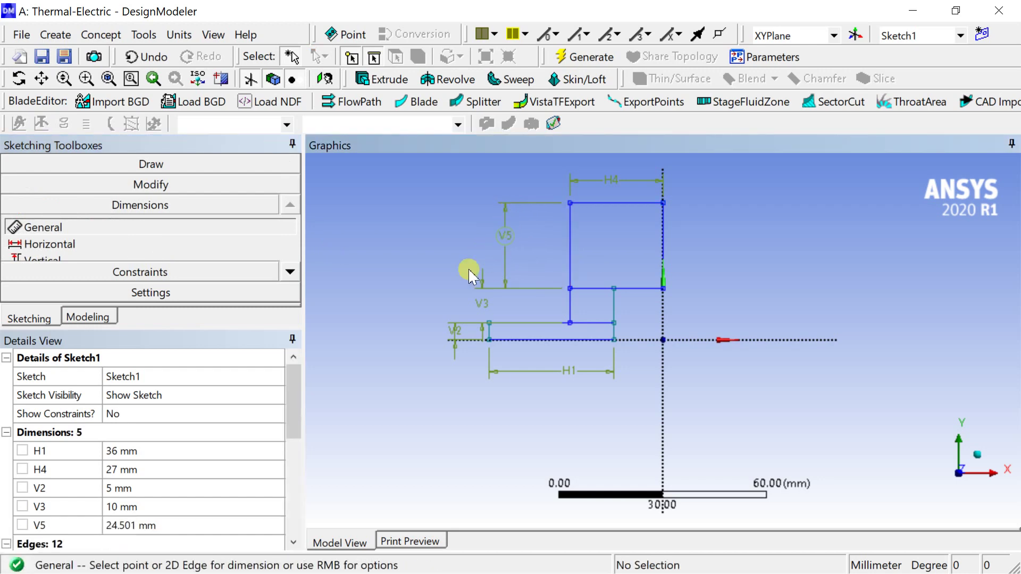
click(149, 526)
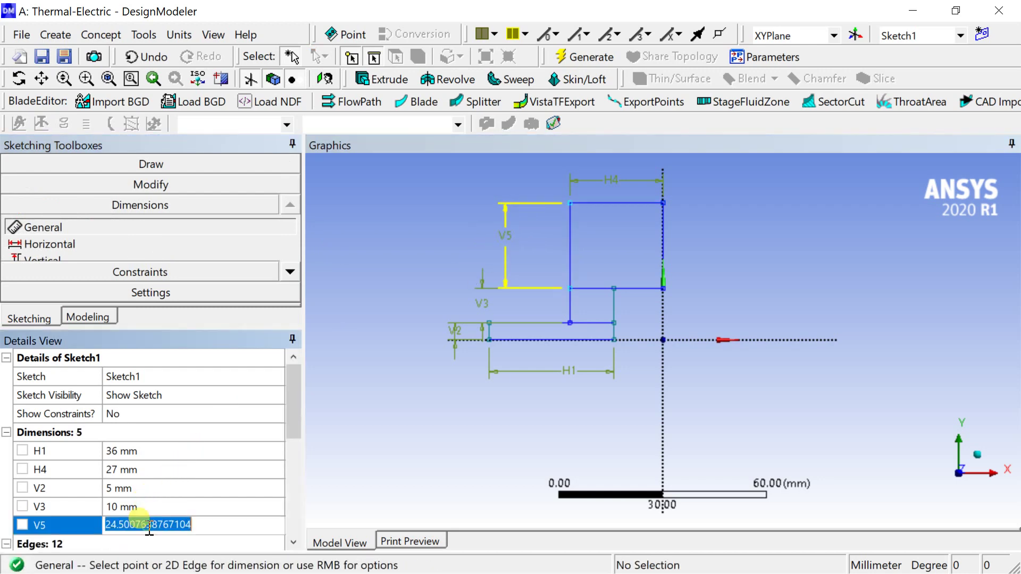
text(5)
key(Return)
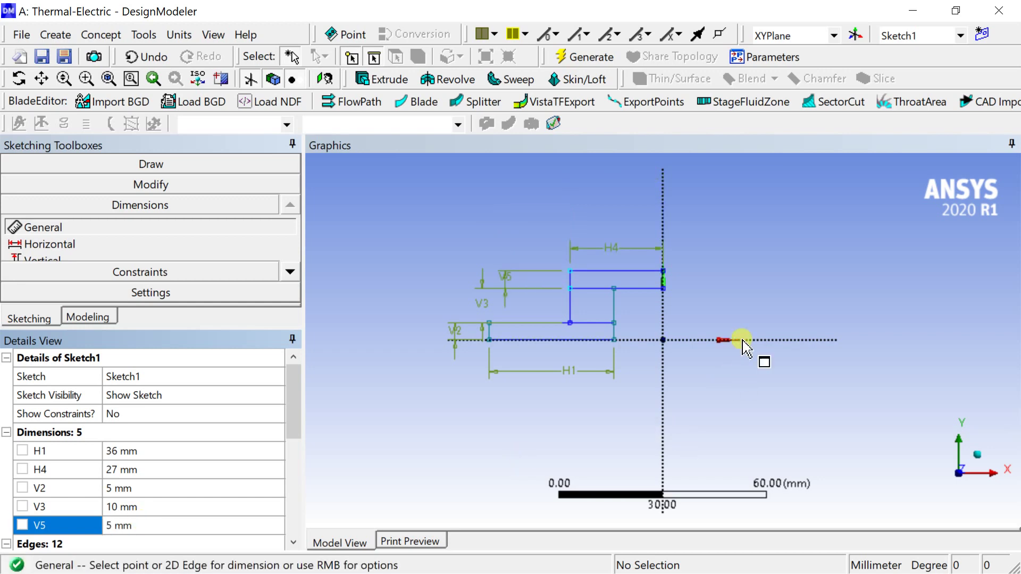
scroll(634, 273, up, 2)
click(586, 57)
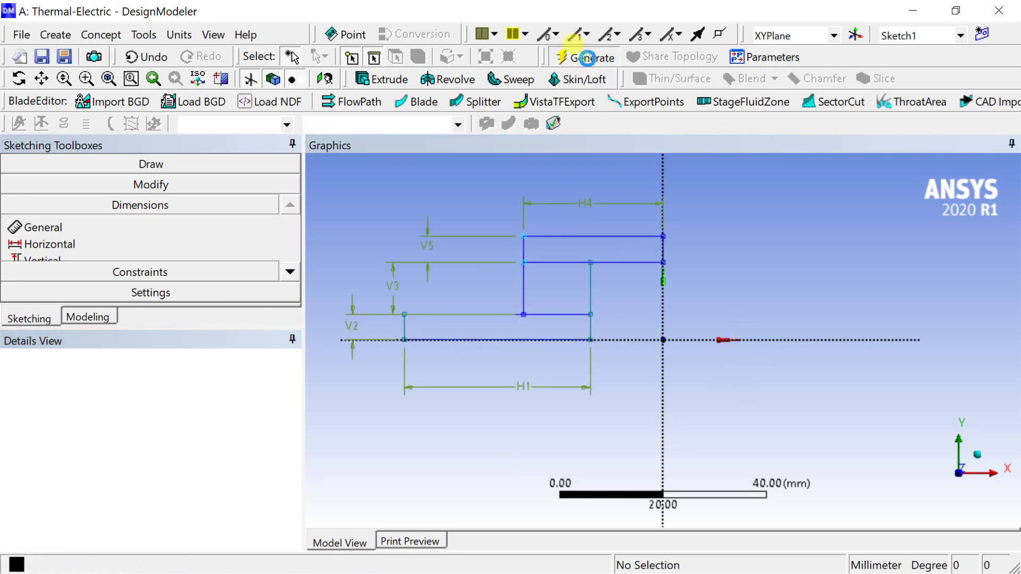
Create an Extrude feature with Sketch1 as its geometry
click(982, 450)
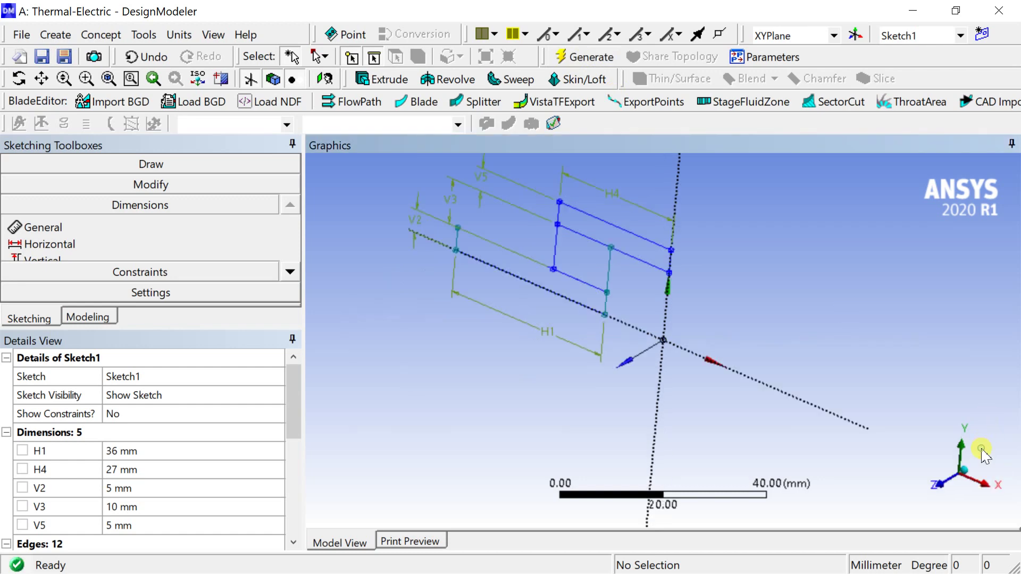
scroll(510, 266, down, 1)
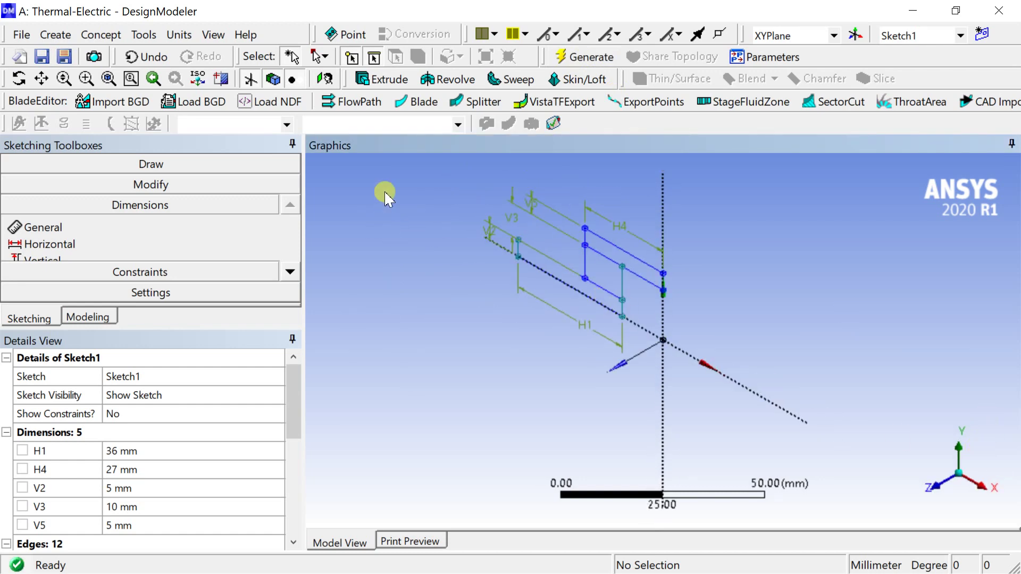
click(391, 80)
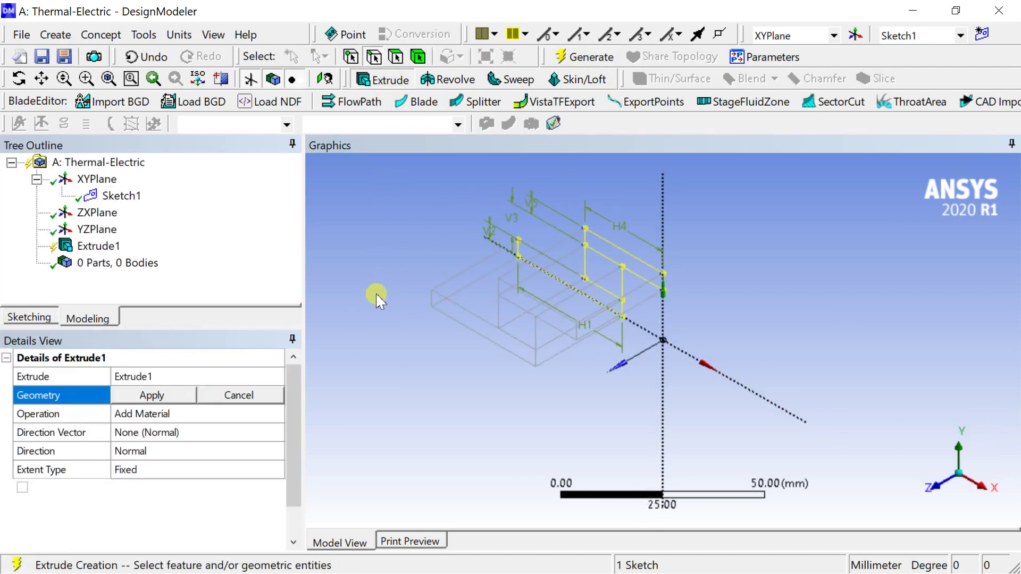
click(178, 396)
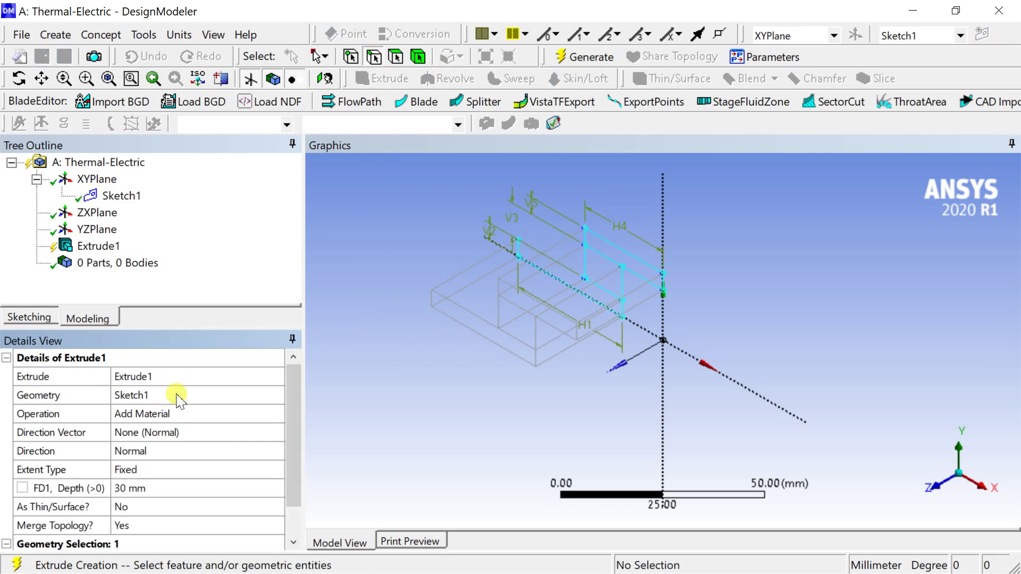
click(214, 415)
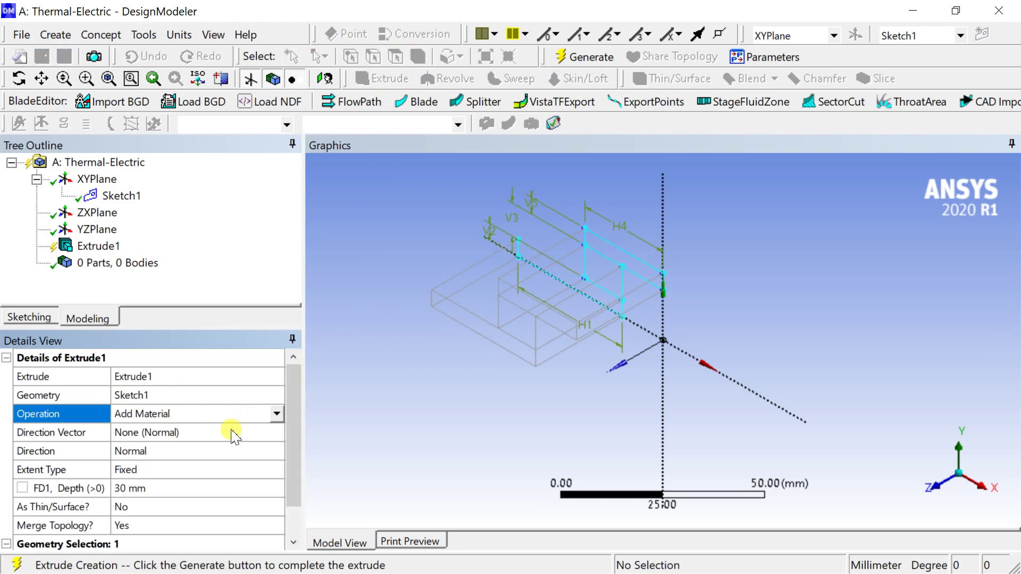
Set the extrusion's direction vector to the ZXPlane axis line along global Z, pointing towards positive Z
click(229, 431)
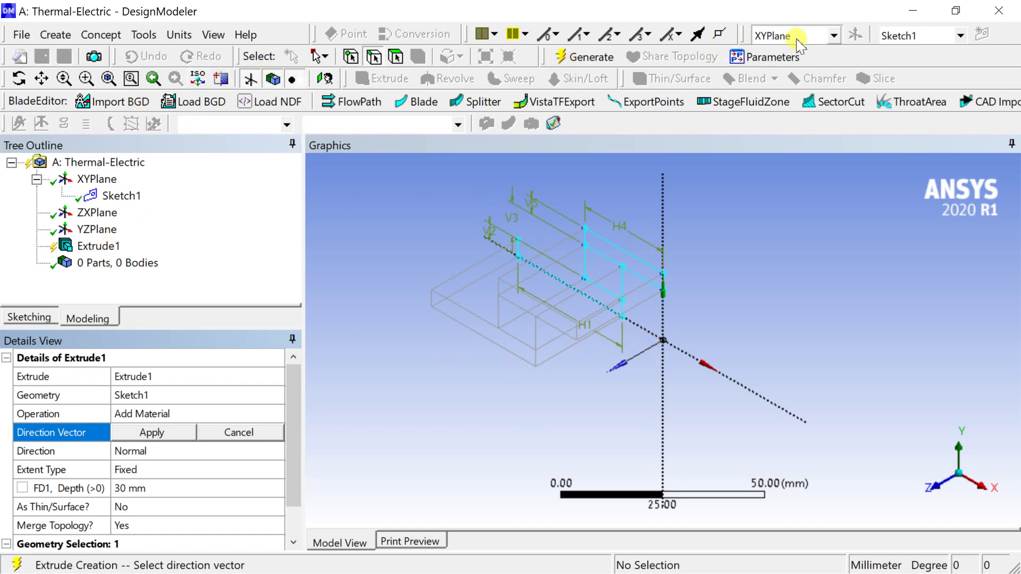
click(834, 36)
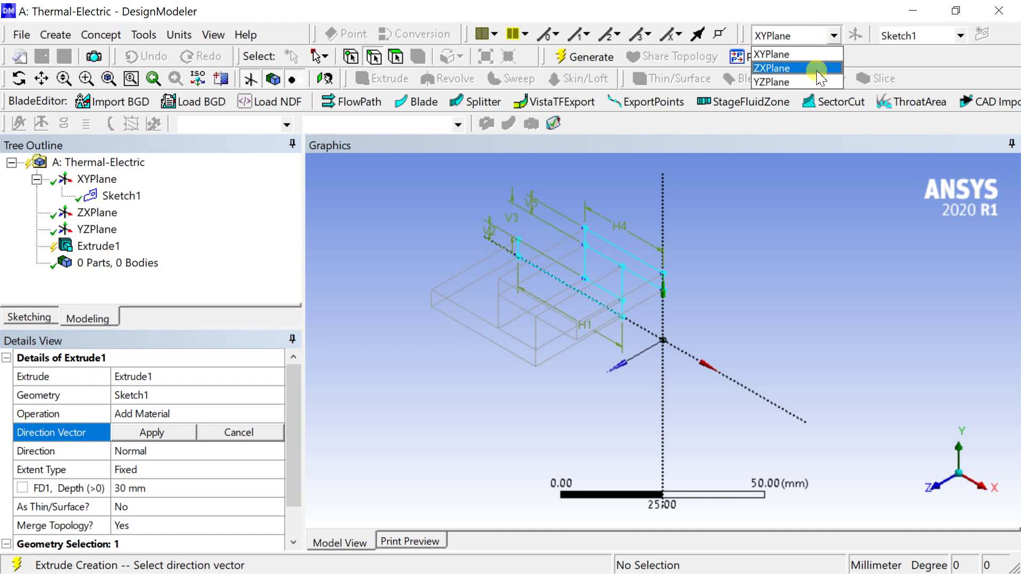
click(816, 69)
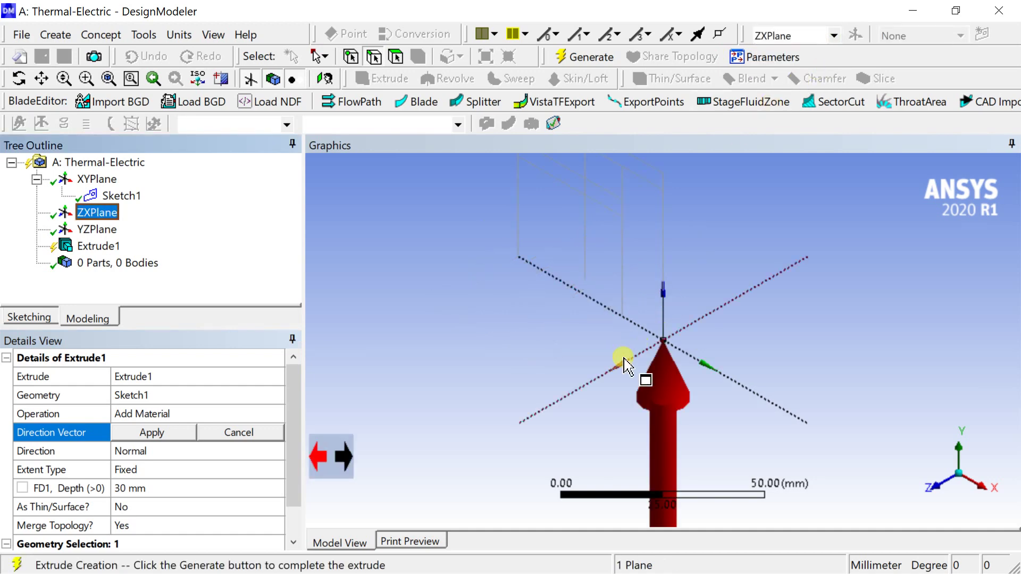
click(604, 373)
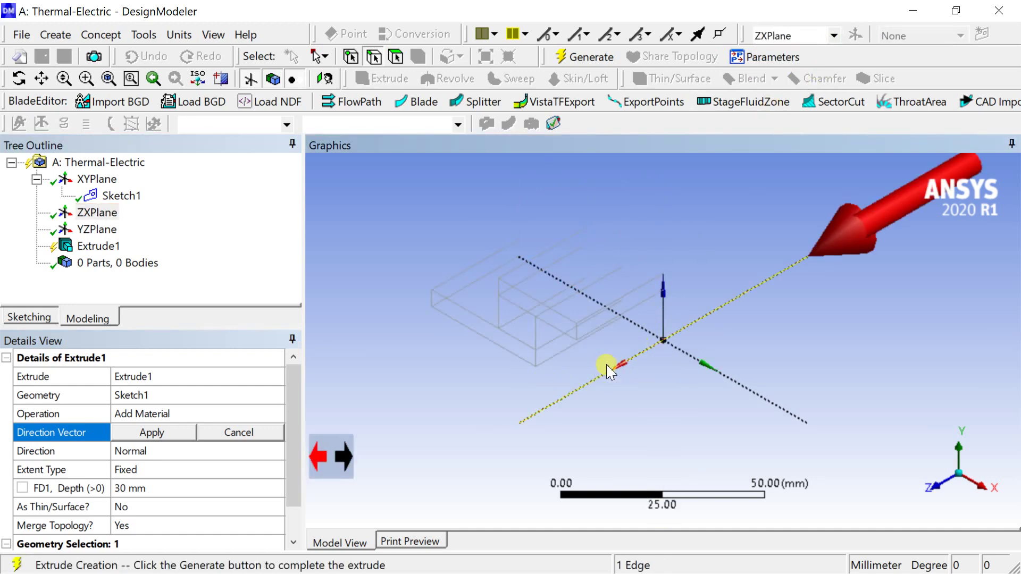
click(349, 463)
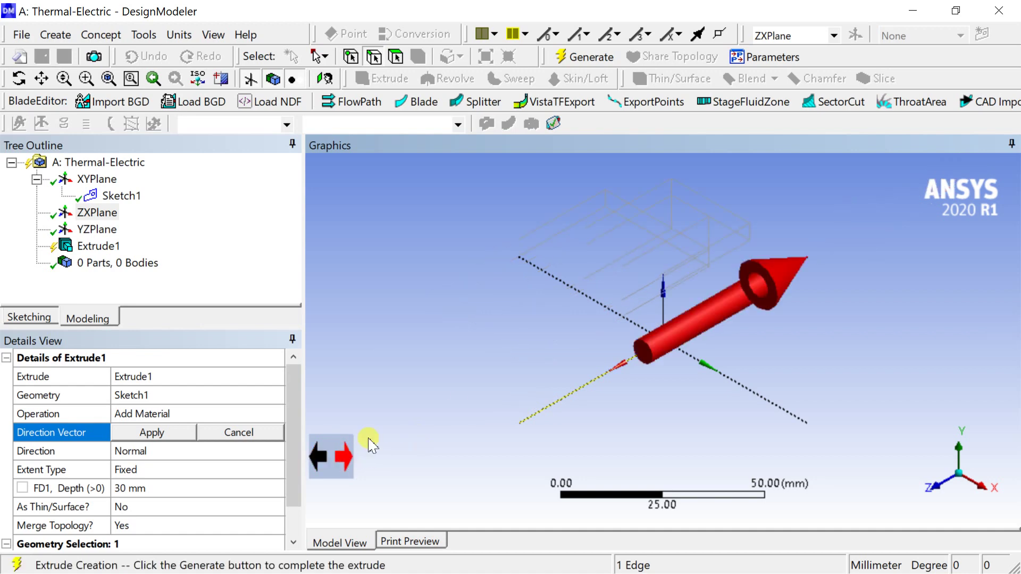
click(321, 456)
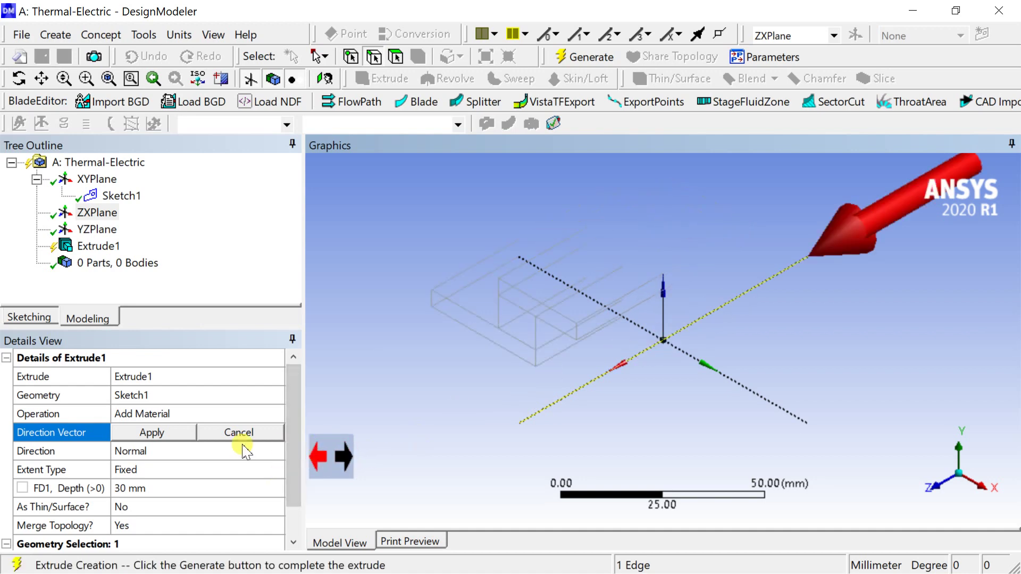
click(173, 433)
Set the extrusion's operation to Add Frozen and generate the separate bodies
click(225, 414)
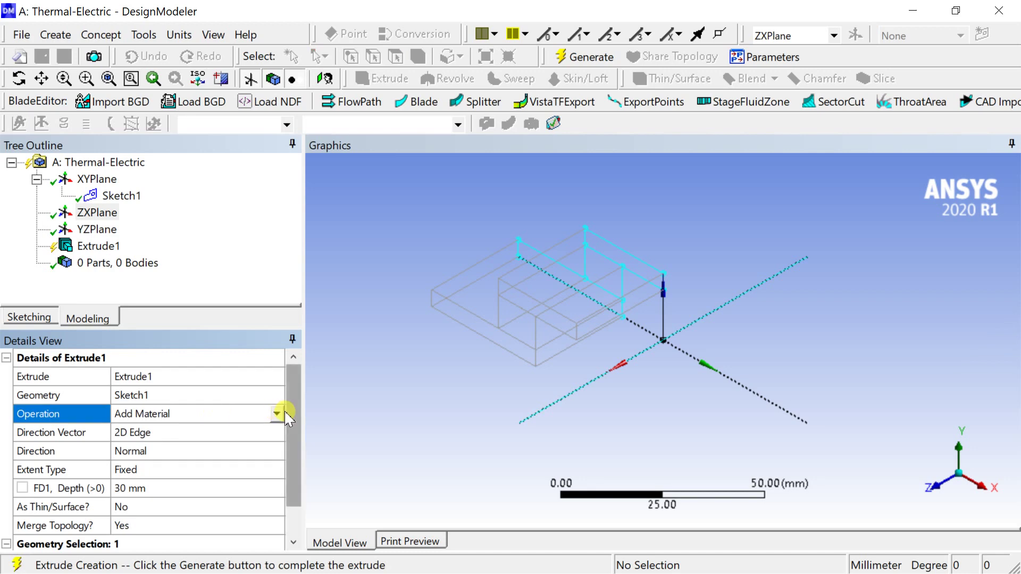
click(277, 413)
click(245, 432)
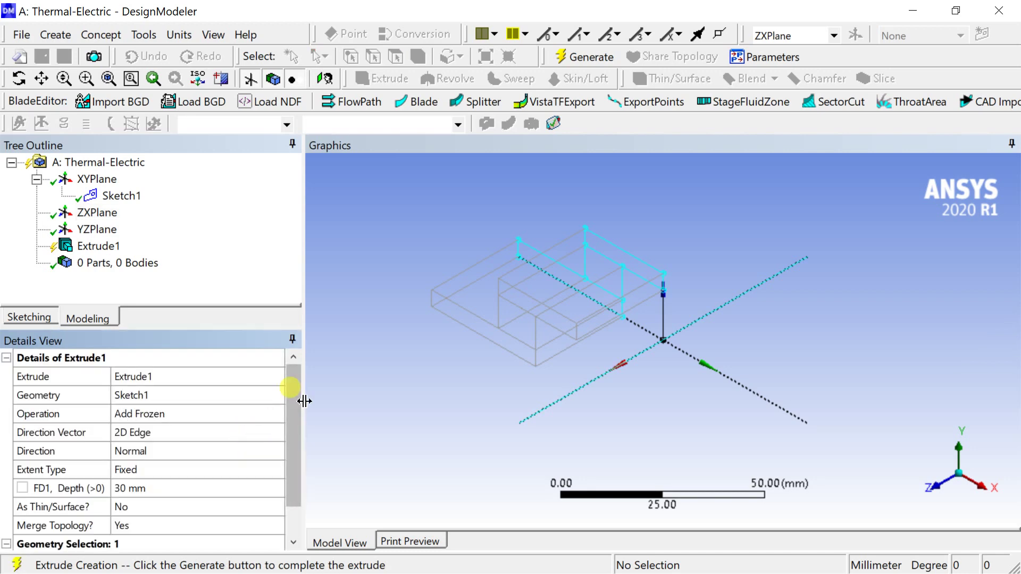
click(564, 59)
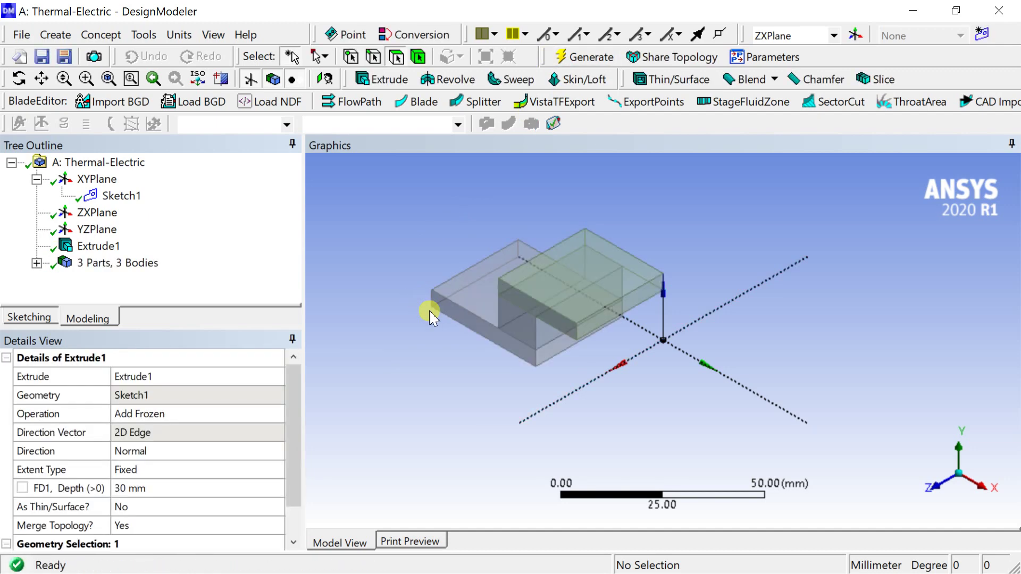
Set the depth of Extrude1 to 10 mm and regenerate the model
click(936, 486)
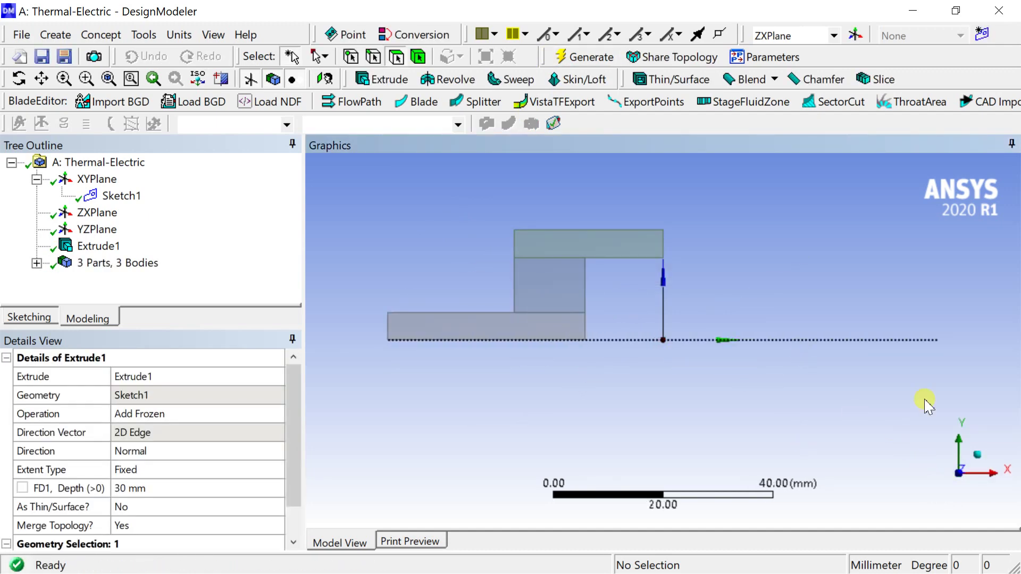
click(979, 455)
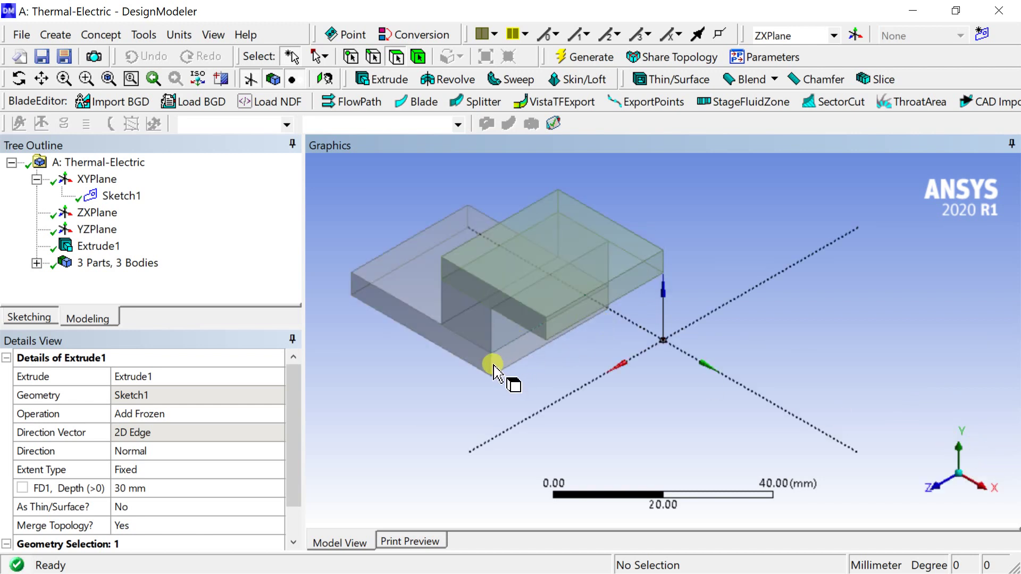
click(96, 246)
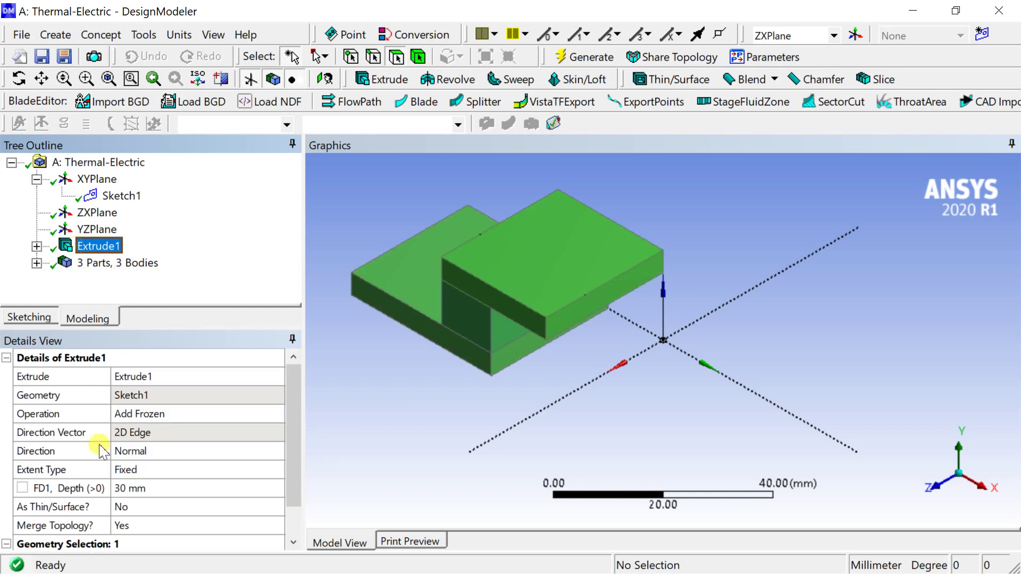
click(129, 488)
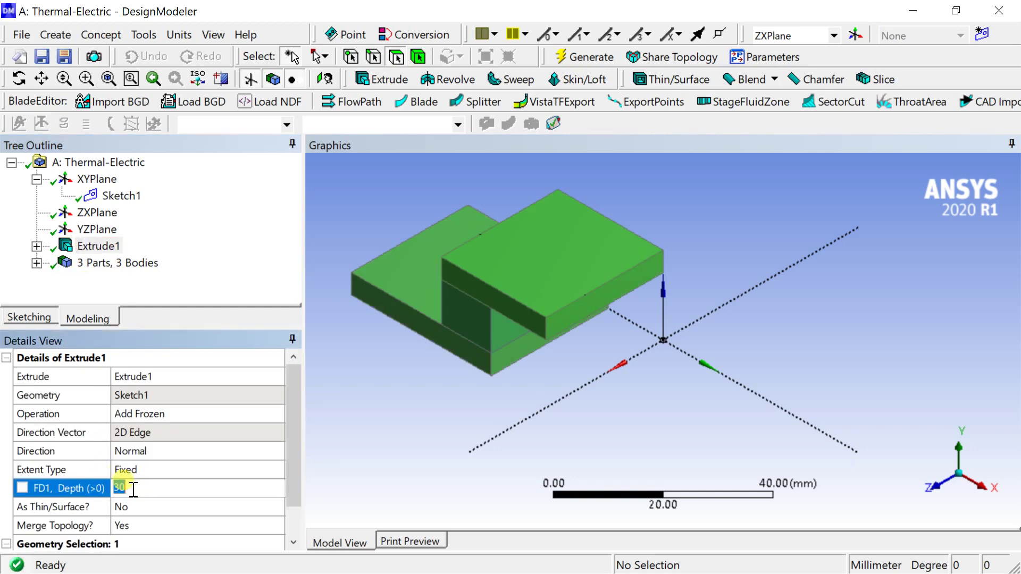
key(Return)
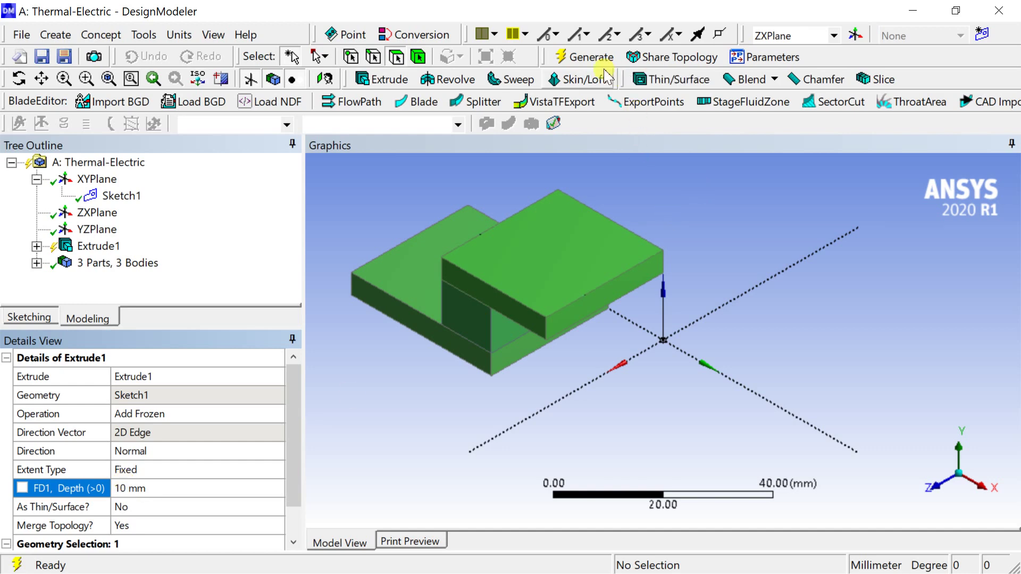
click(574, 57)
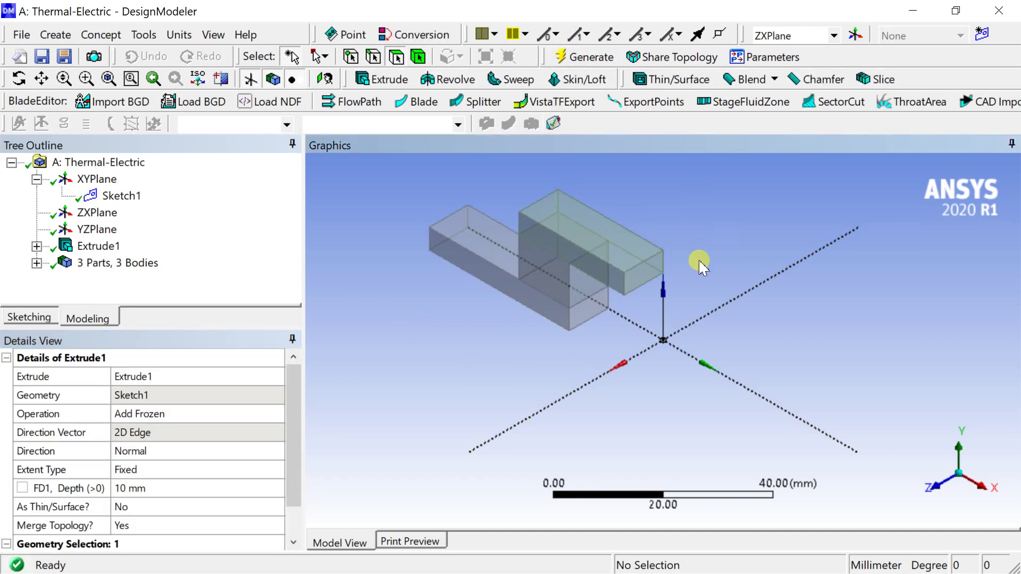
Create a Mirror body transformation with all three extruded bodies as its bodies
click(57, 35)
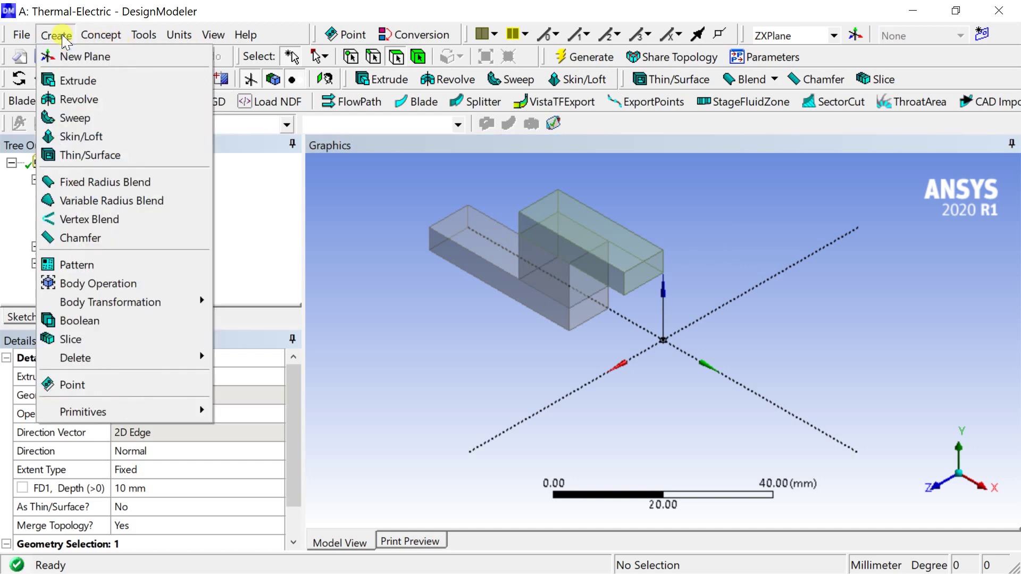
mouse_move(146, 303)
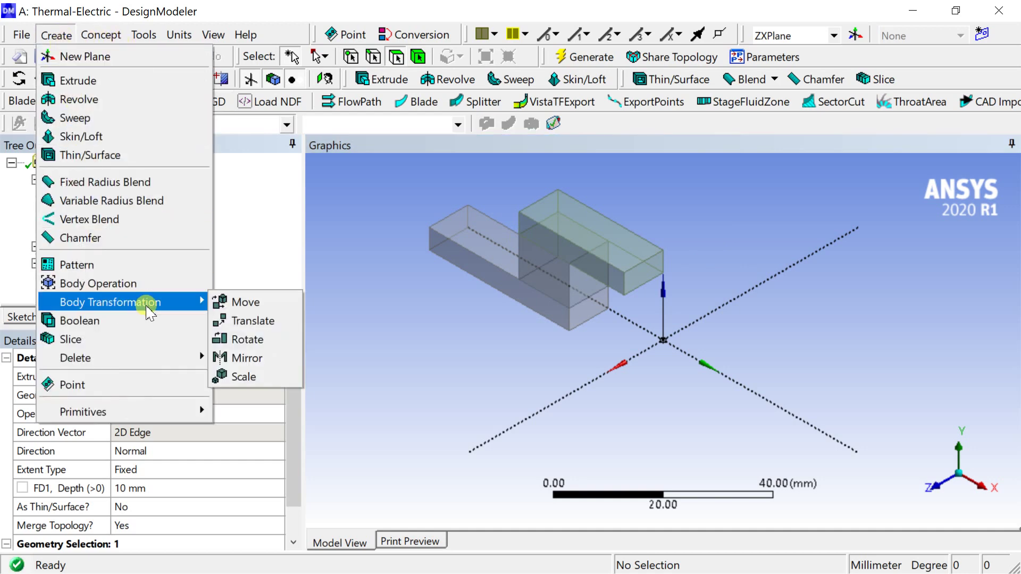
click(247, 358)
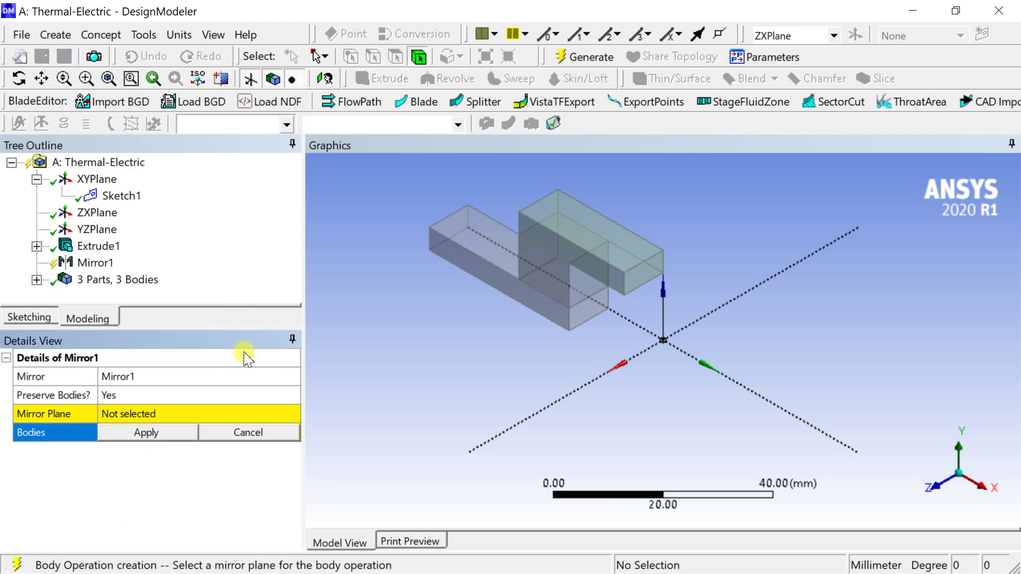
click(524, 290)
ctrl+click(548, 283)
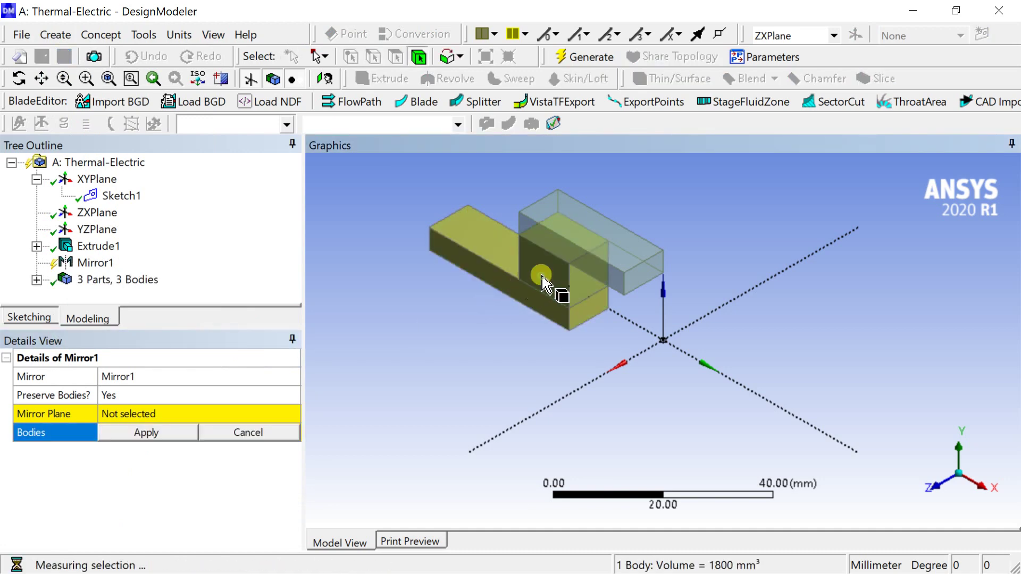
ctrl+click(558, 254)
click(163, 433)
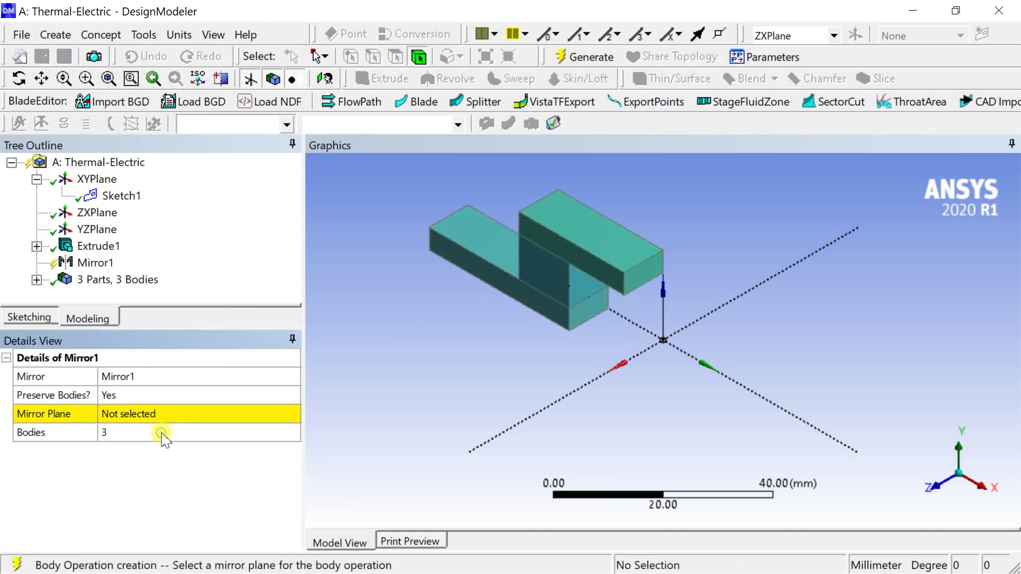
Assign the YZPlane as the mirror plane and generate the mirrored bodies
click(155, 420)
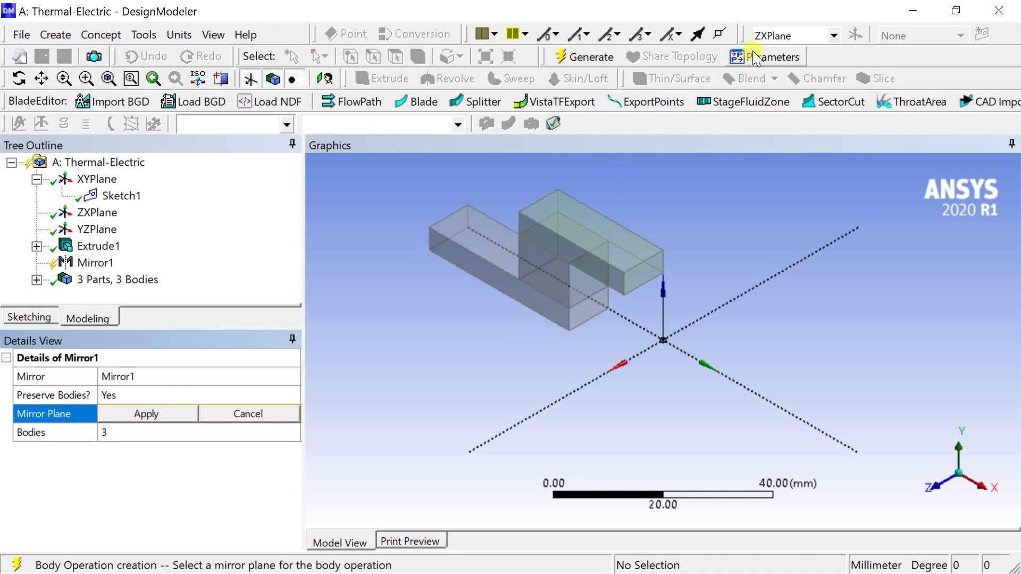
click(781, 36)
click(779, 79)
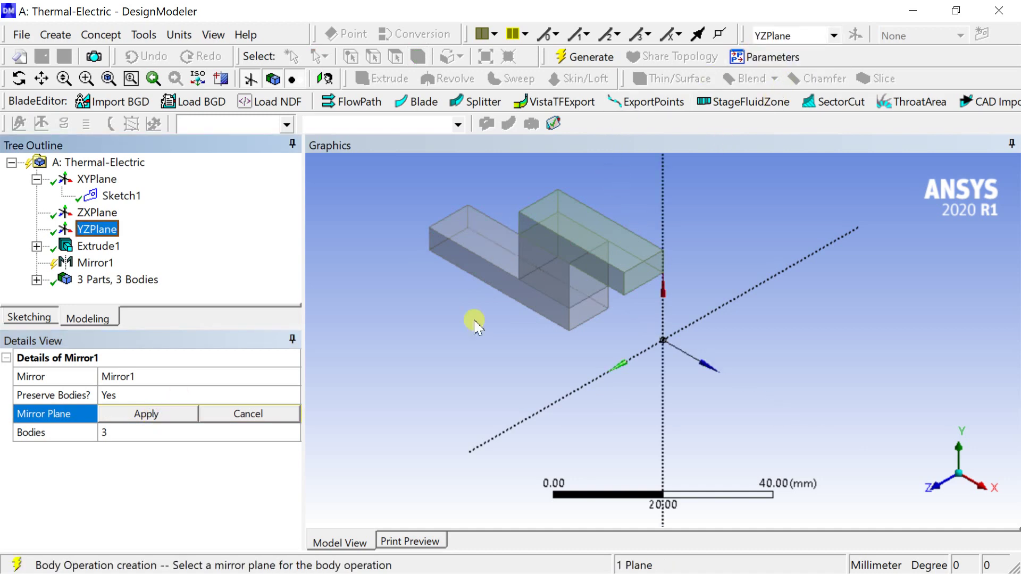
click(161, 420)
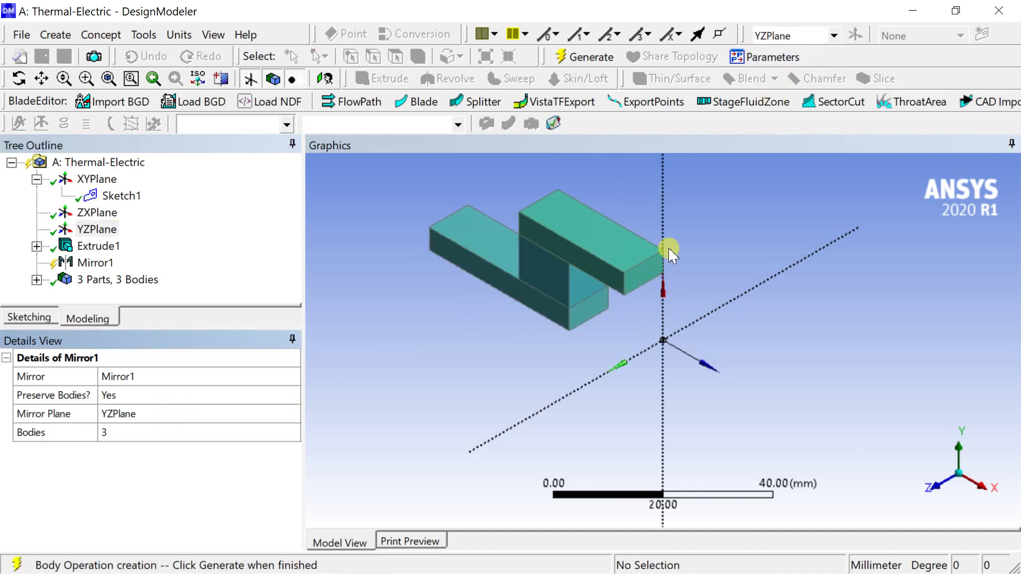
click(585, 58)
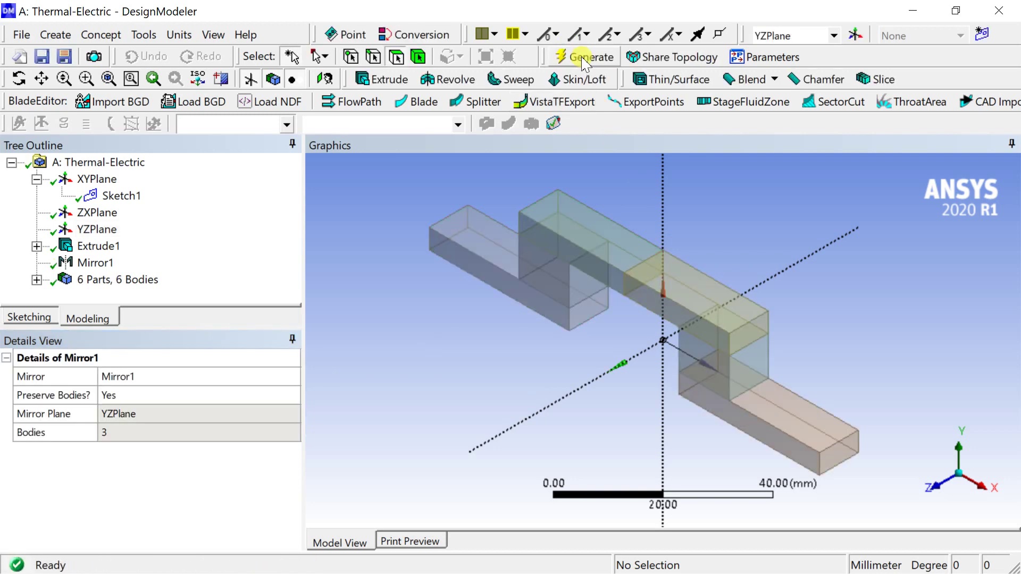
Unite the two adjoining top bar bodies with a Boolean operation and generate the result
click(658, 307)
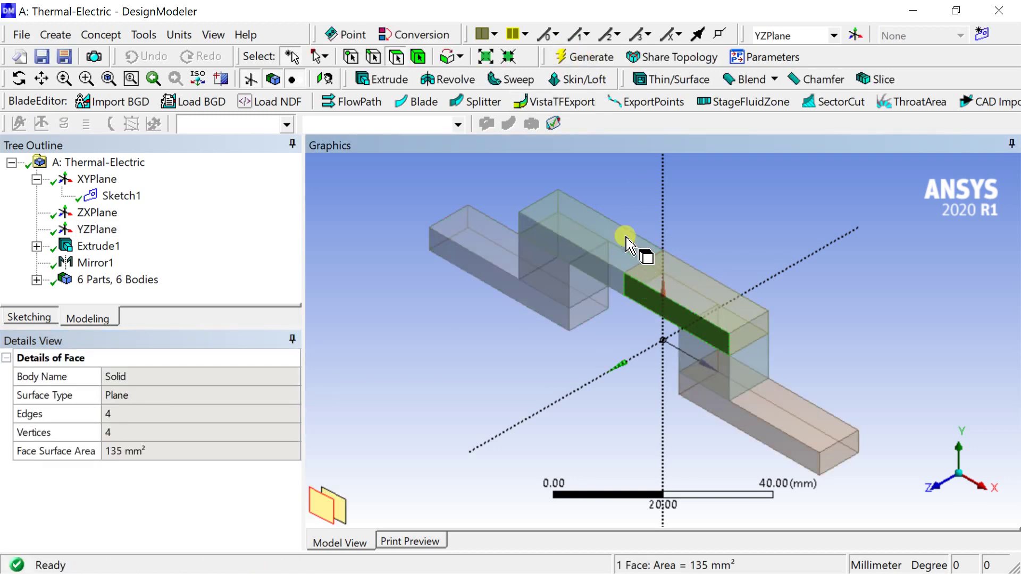
click(441, 195)
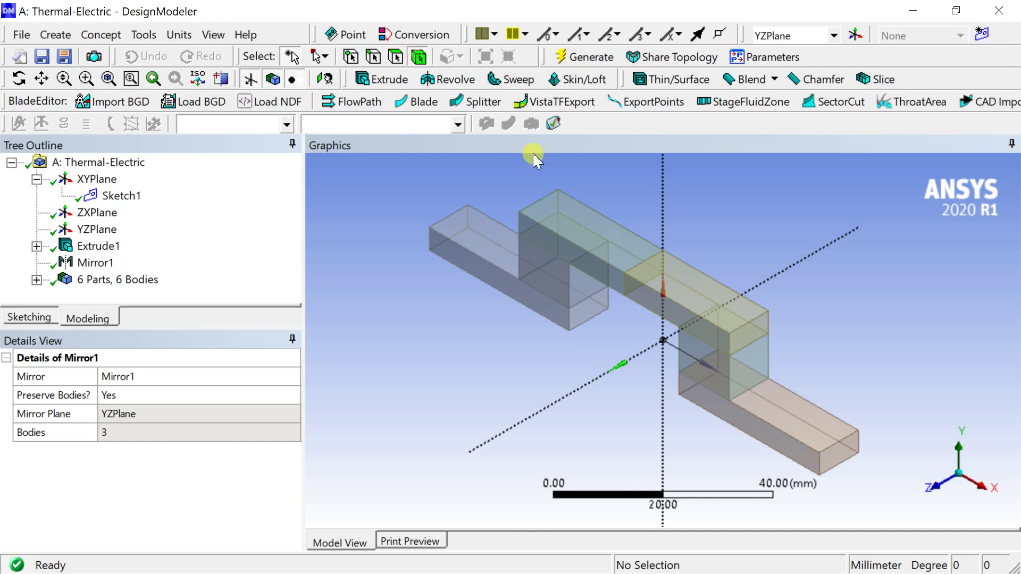
click(625, 239)
ctrl+click(694, 285)
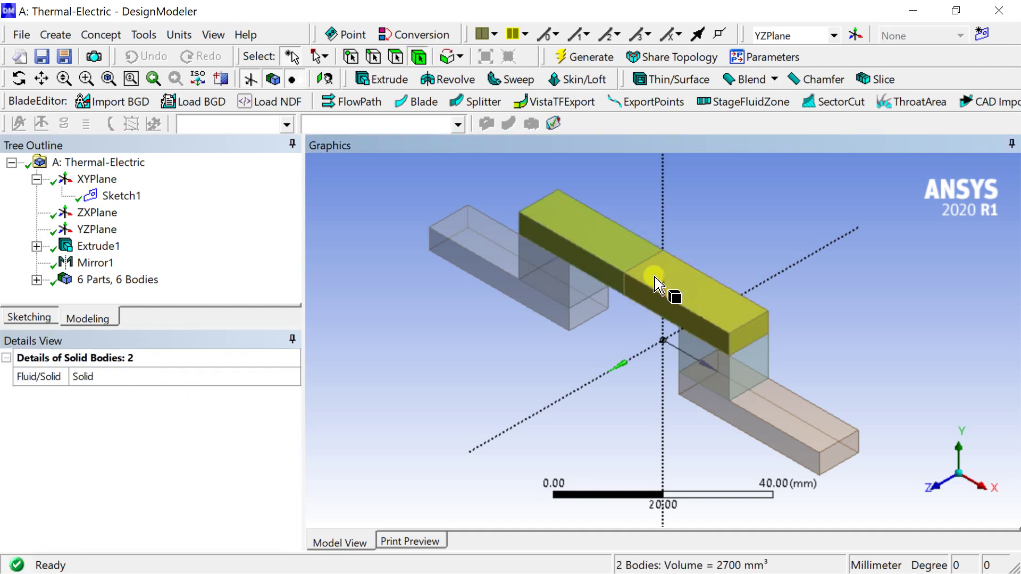
click(56, 35)
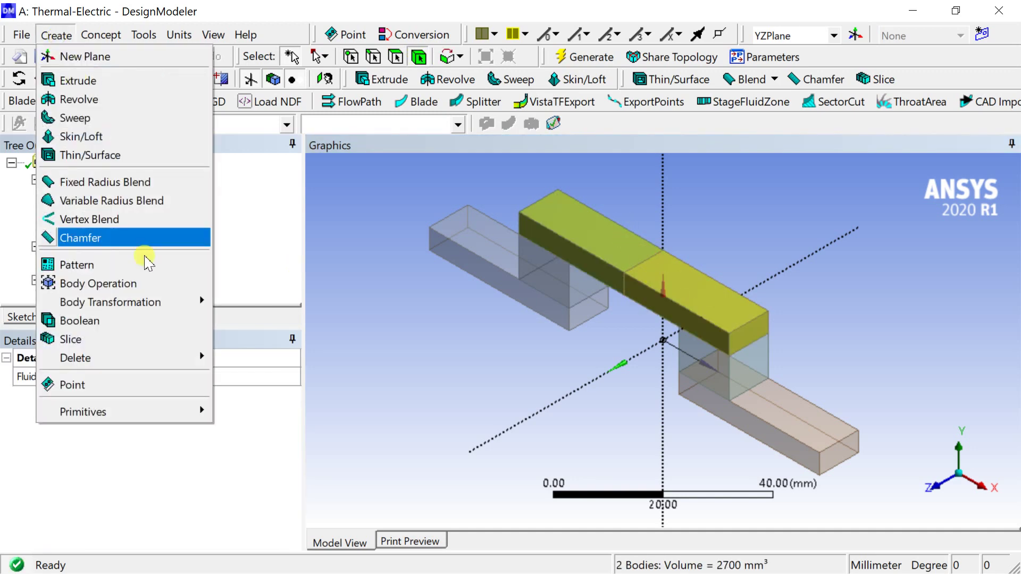
click(159, 324)
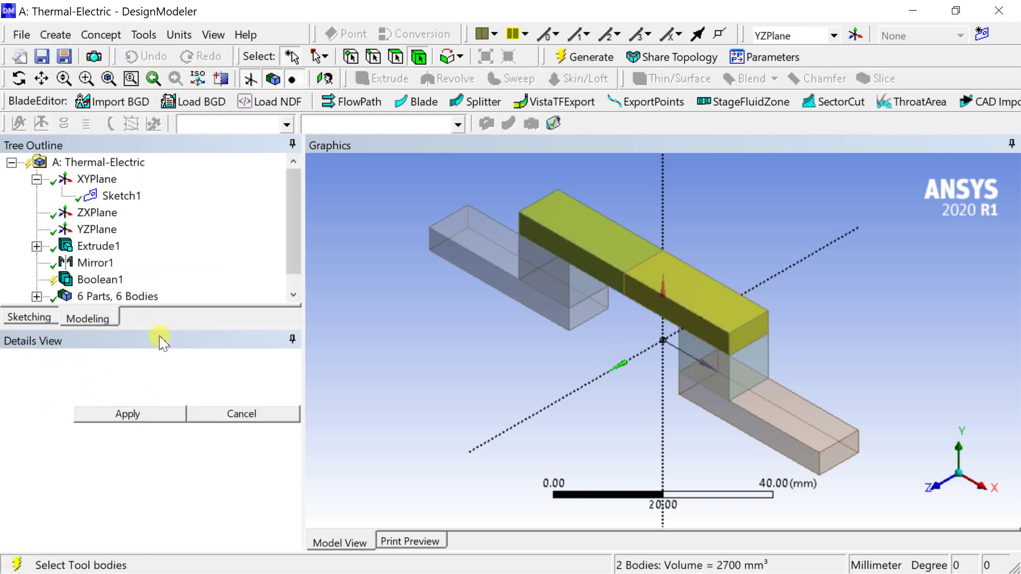
click(160, 414)
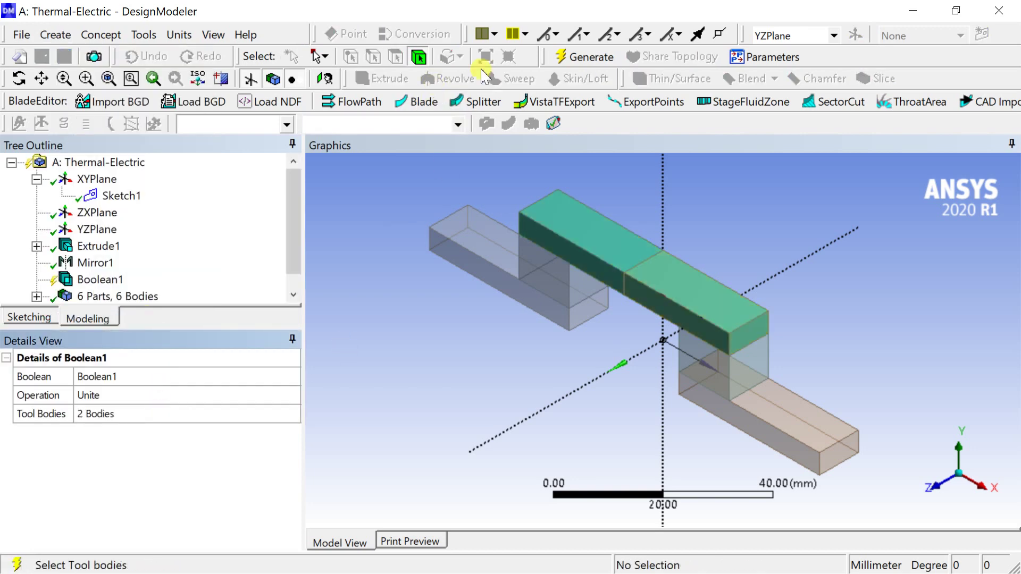
click(587, 56)
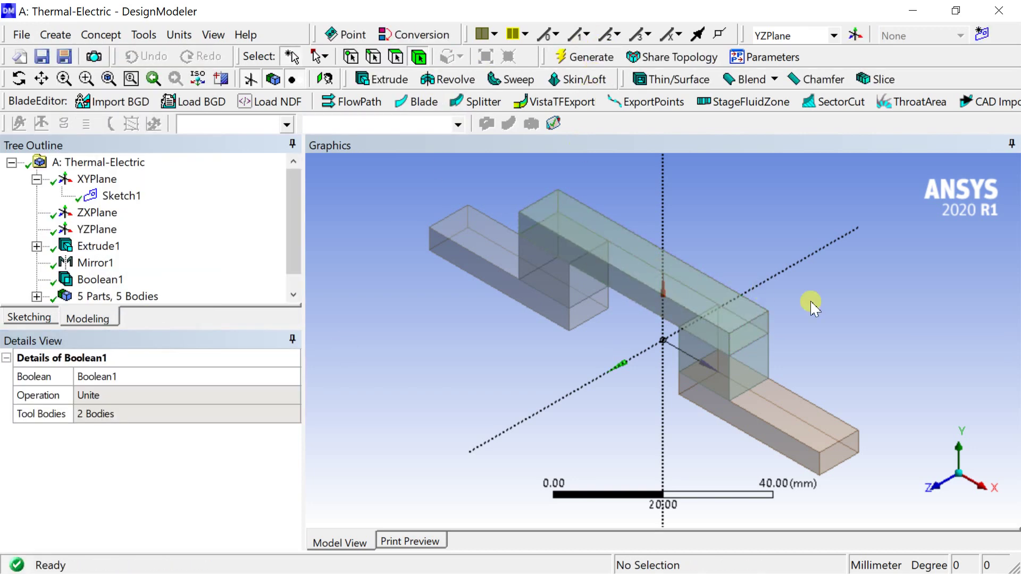
Rename the lower base body on the negative X side as "P base"
click(862, 318)
click(934, 487)
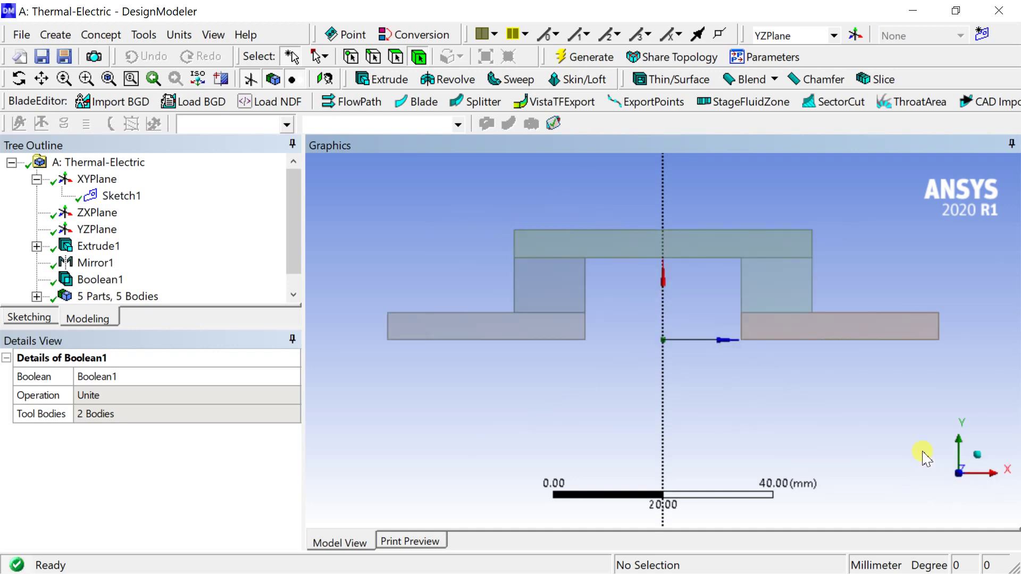
click(978, 451)
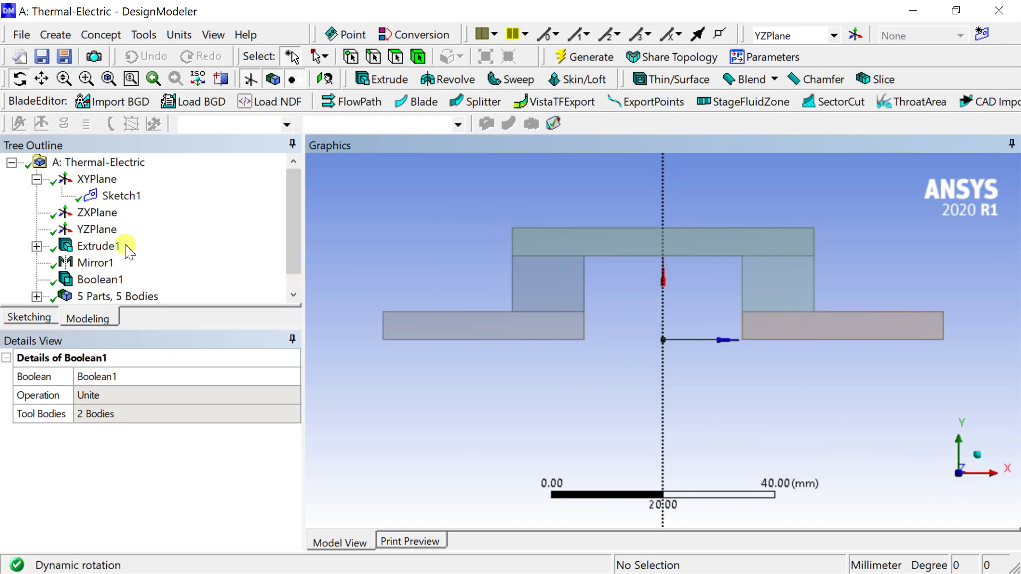
scroll(96, 260, down, 1)
click(36, 280)
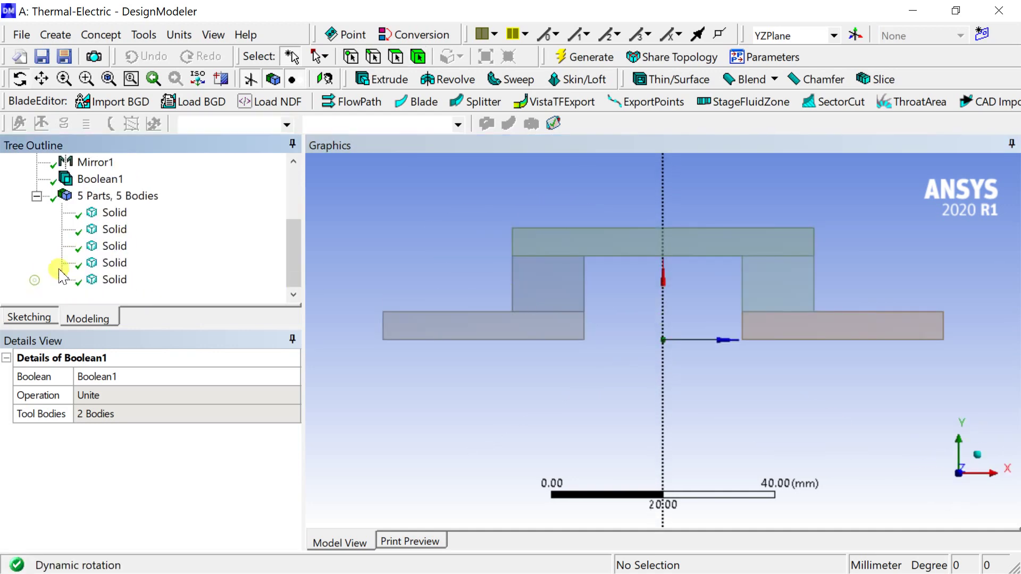
click(106, 214)
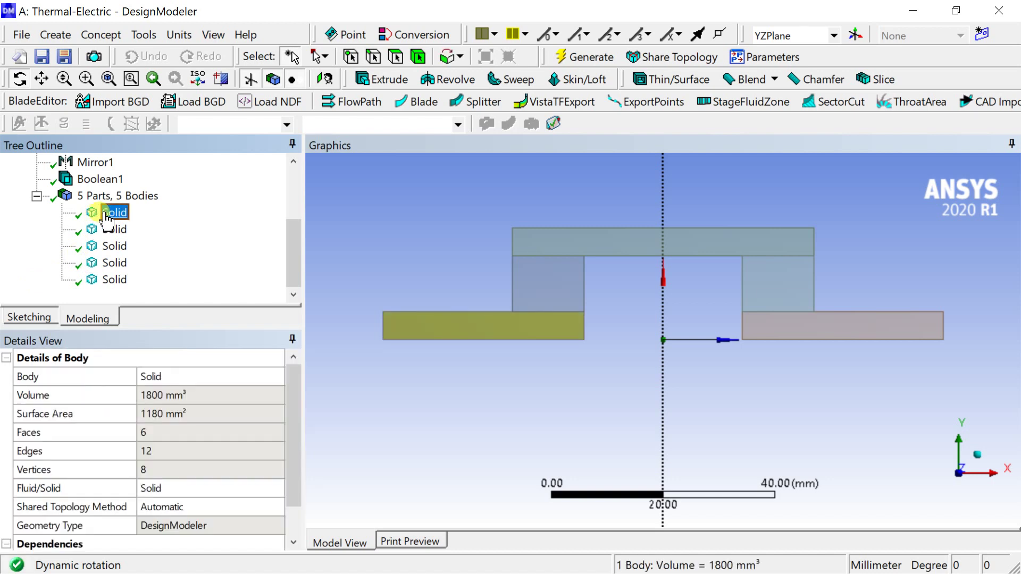
right_click(107, 216)
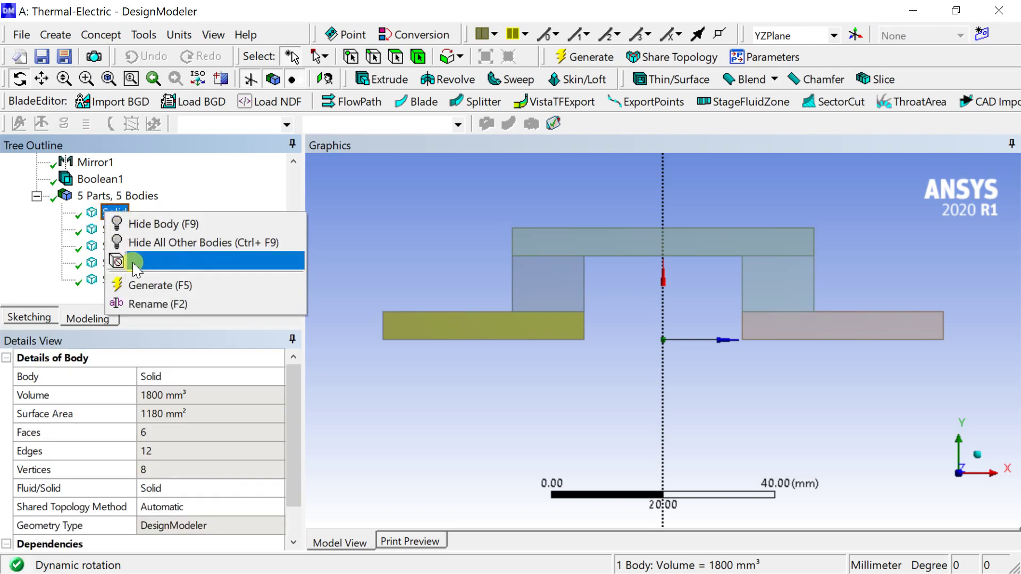
click(148, 303)
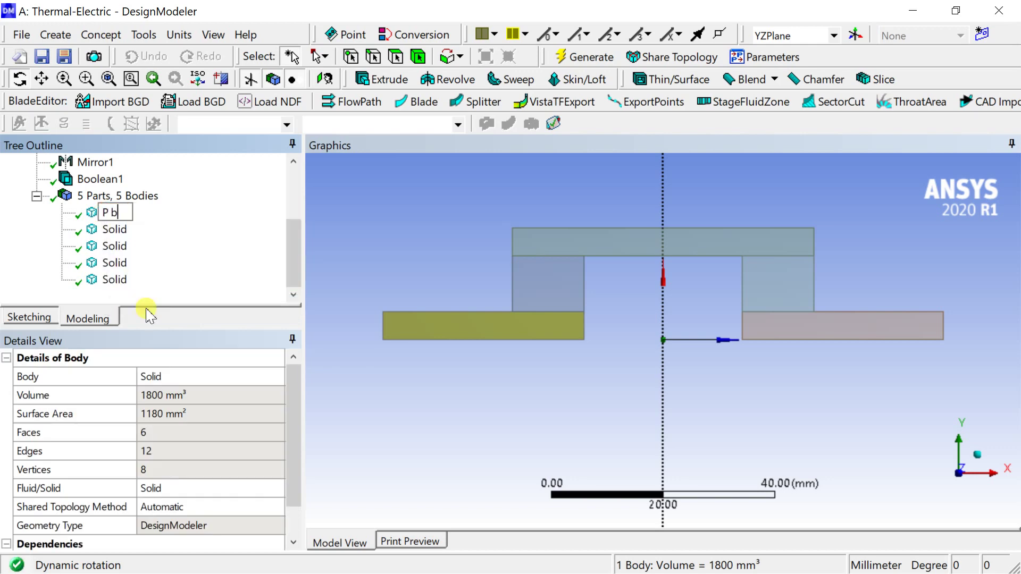
key(Return)
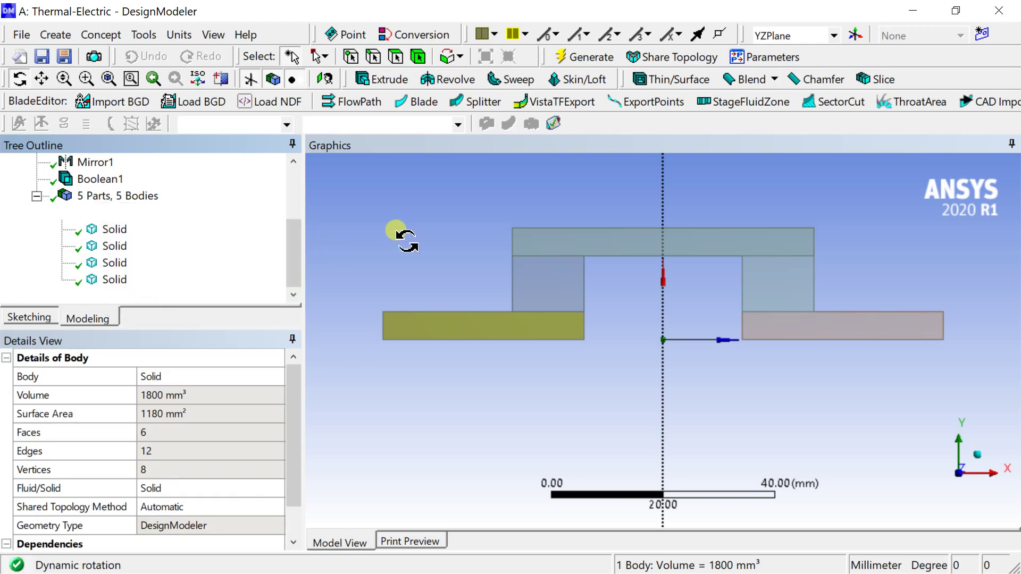
Rename the leg body standing on the P base as "P leg"
click(115, 230)
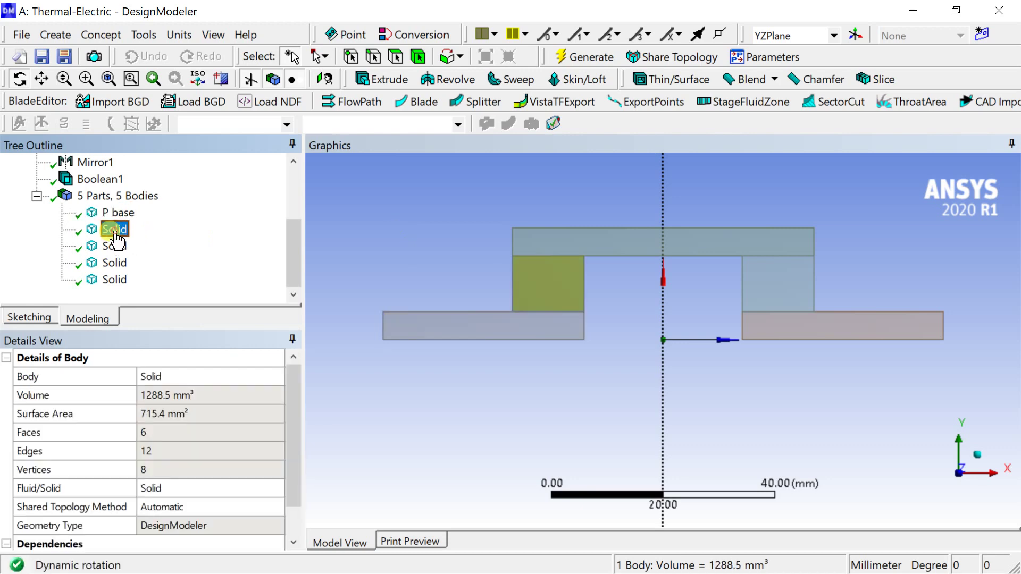
right_click(115, 234)
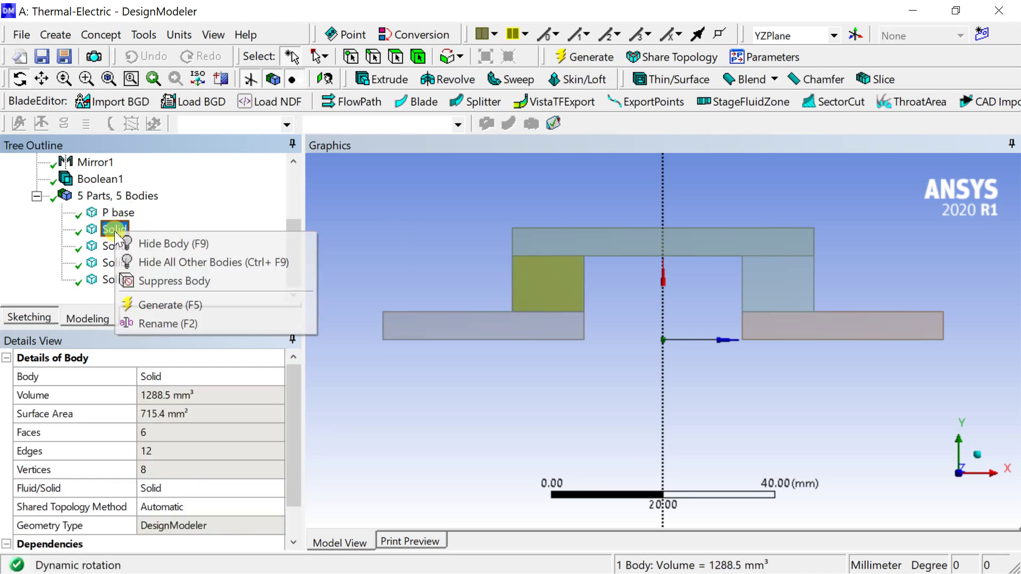
click(172, 328)
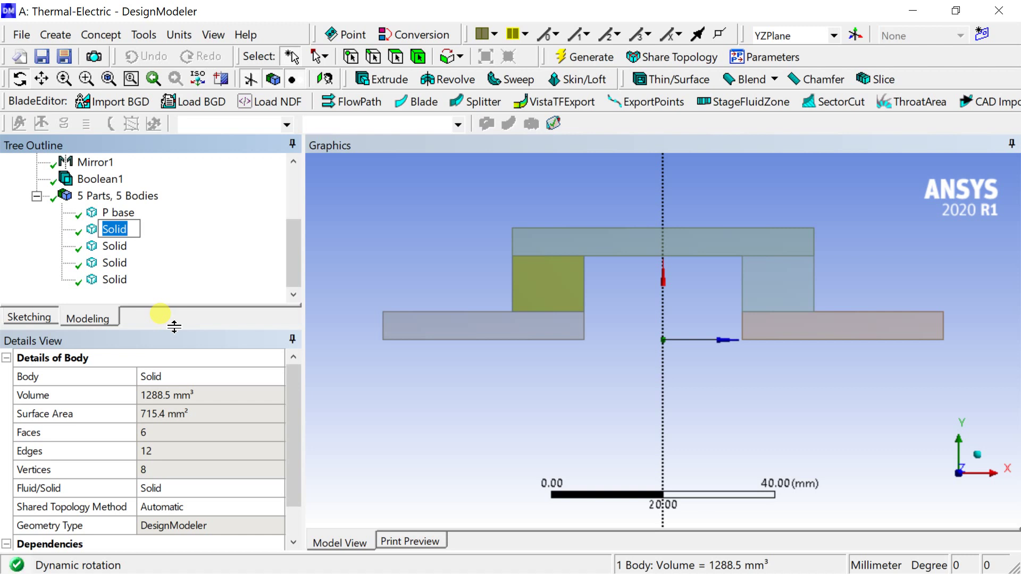
text(P leg)
key(Return)
Rename the united upper bar body that bridges both legs as "Top"
click(115, 246)
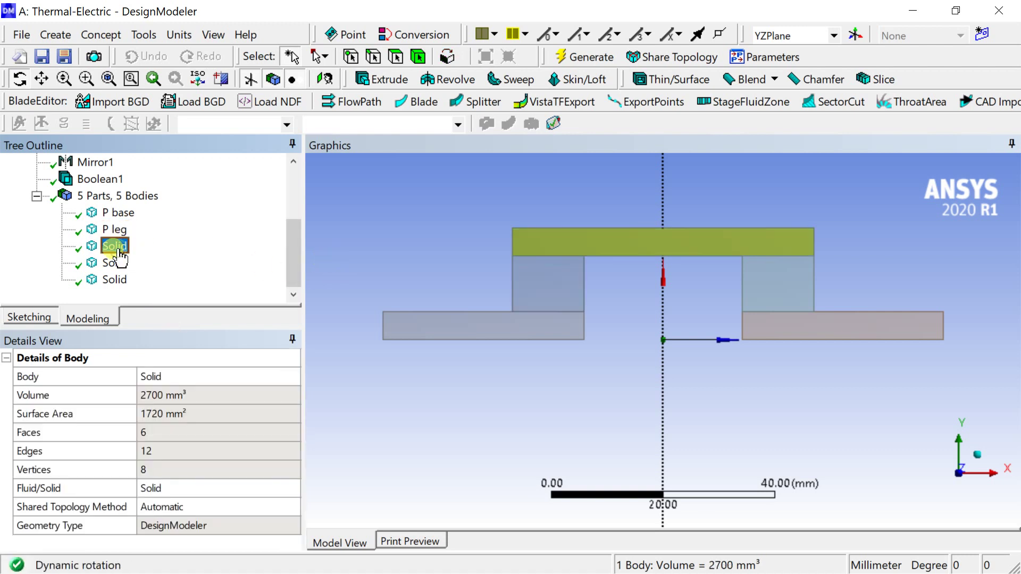
right_click(118, 250)
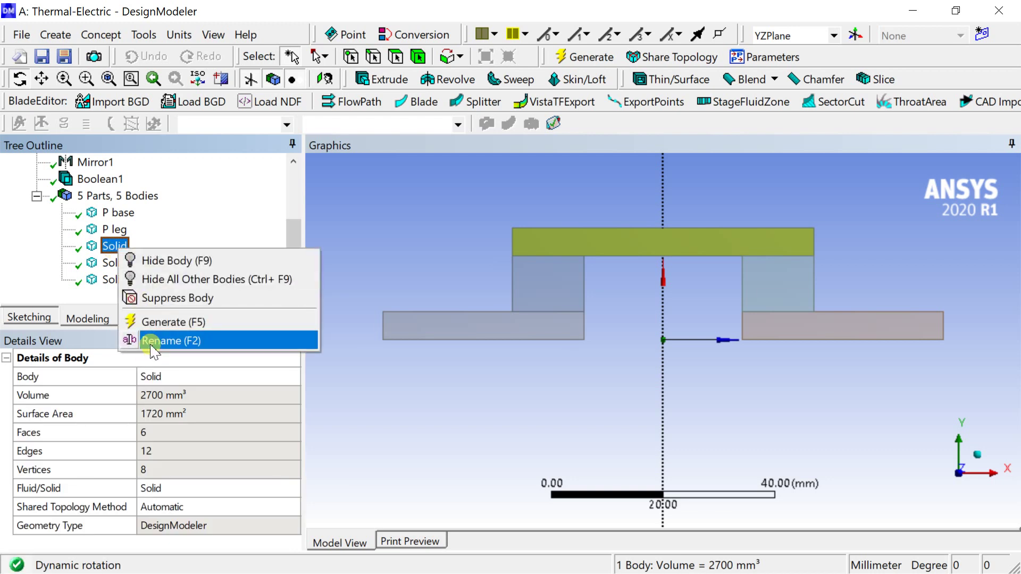
click(153, 341)
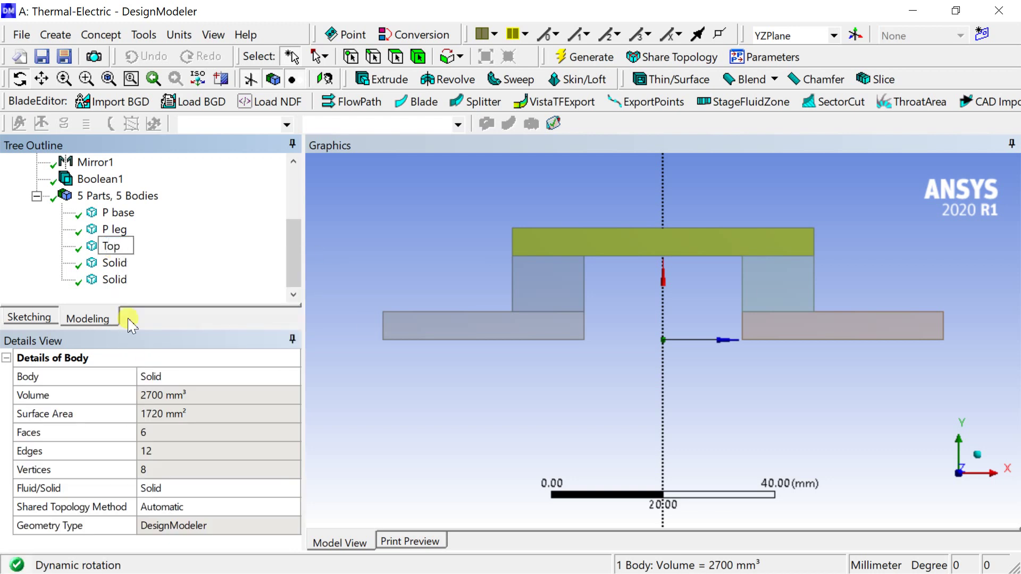
key(Return)
Rename the lower base body on the positive X side as "N base"
click(114, 263)
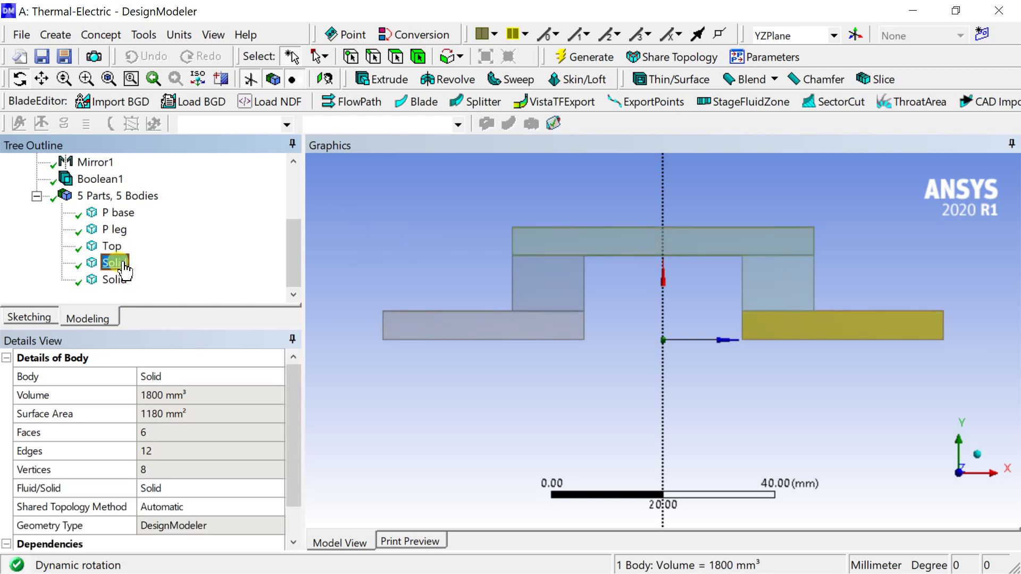
right_click(118, 266)
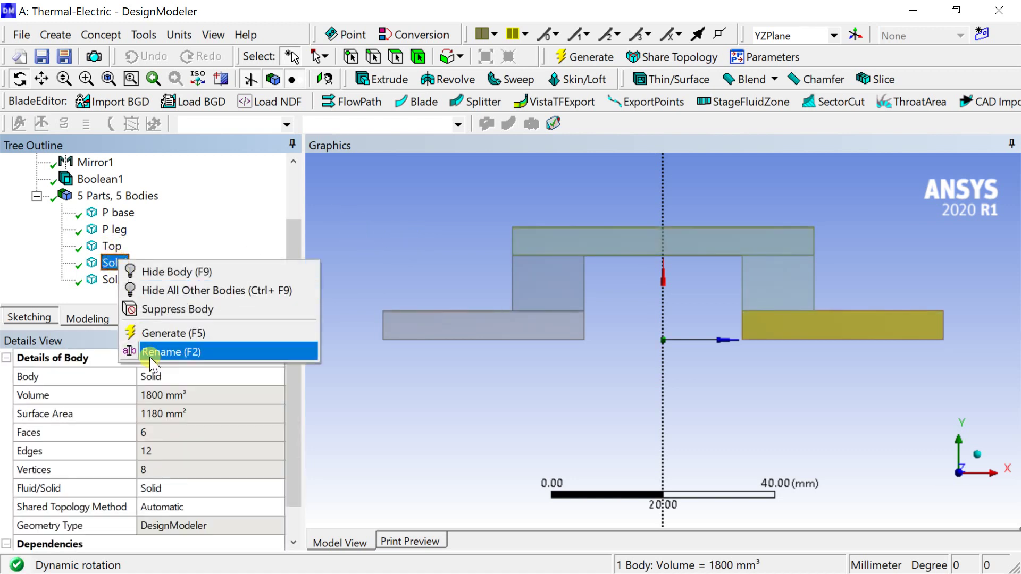
click(151, 355)
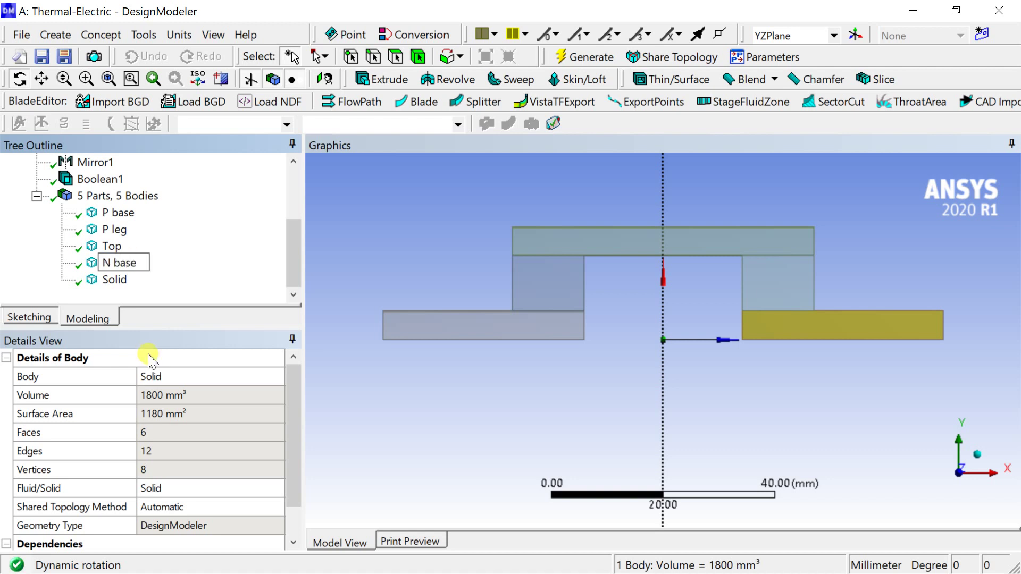
key(Return)
Rename the remaining leg body above the N base as "N leg"
click(115, 280)
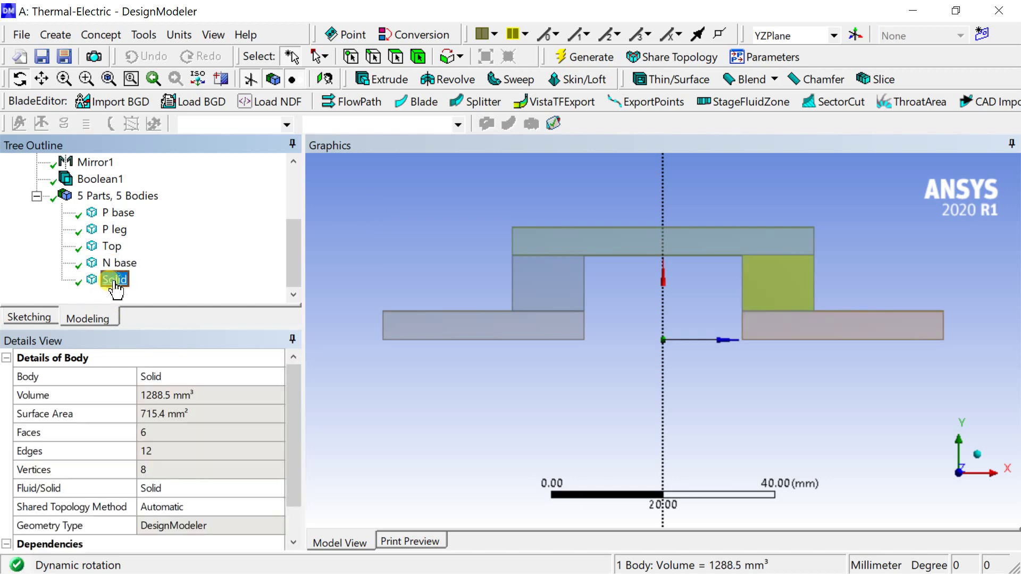
right_click(114, 281)
click(143, 376)
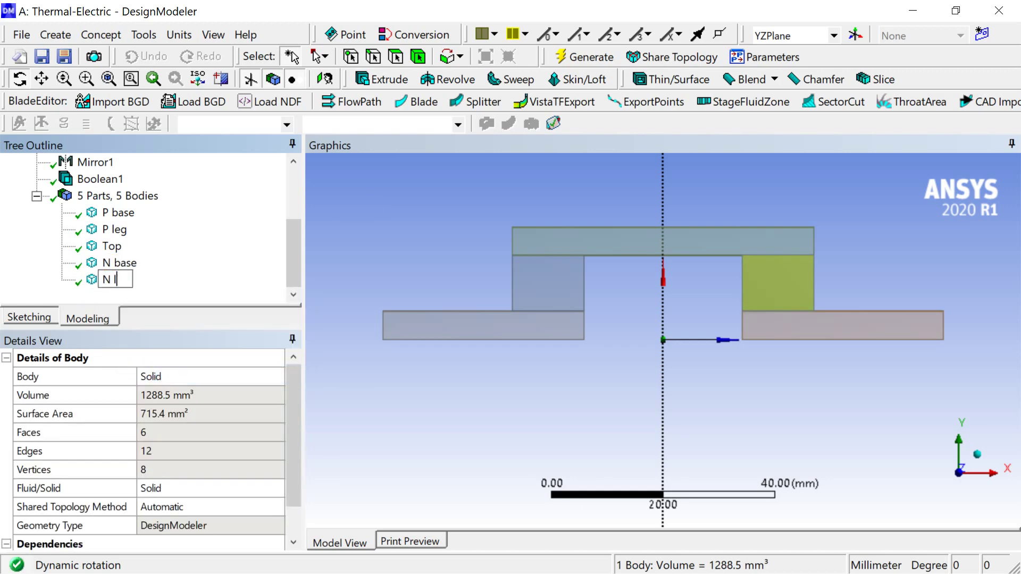
text(N leg)
key(Return)
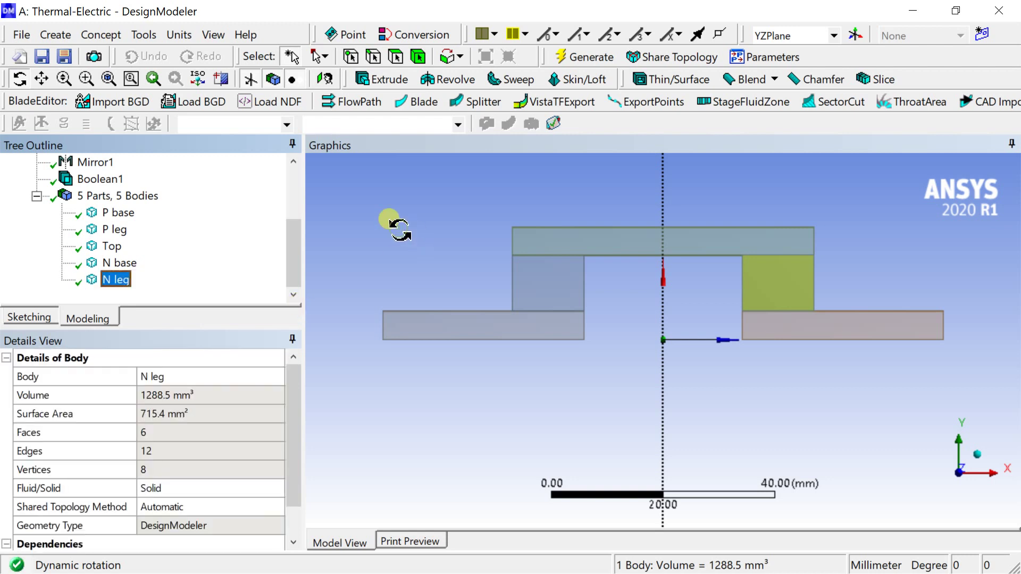
Form a new multibody part from the P base, P leg, Top, N base and N leg bodies
click(118, 213)
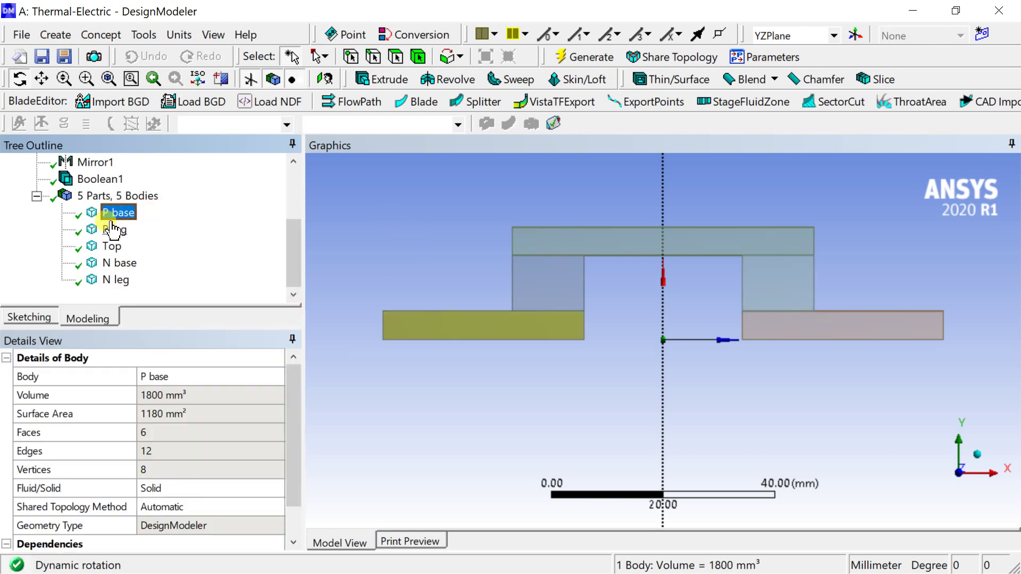
ctrl+click(115, 229)
ctrl+click(112, 247)
ctrl+click(115, 263)
ctrl+click(116, 280)
right_click(116, 279)
click(145, 348)
click(111, 281)
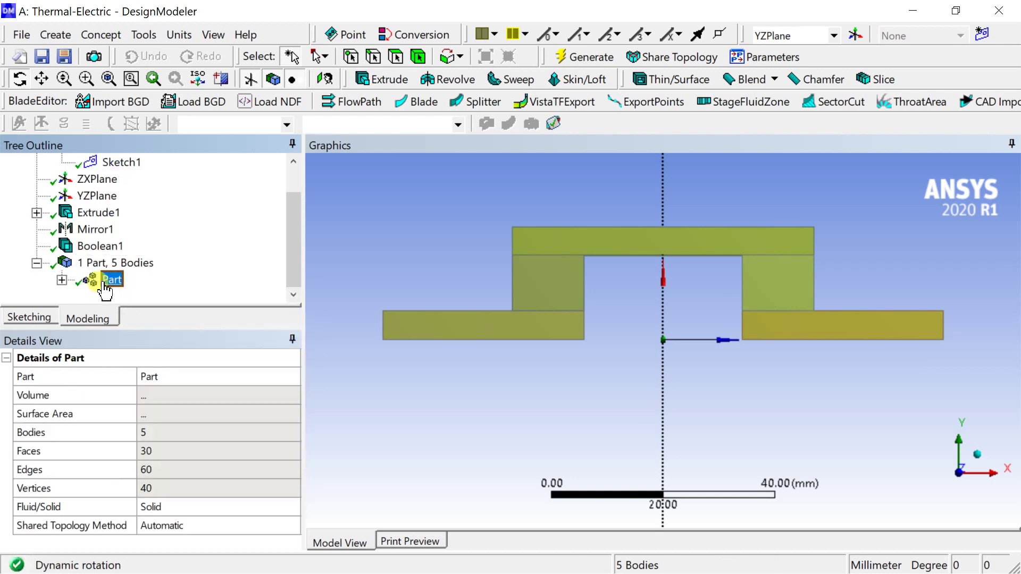
click(367, 285)
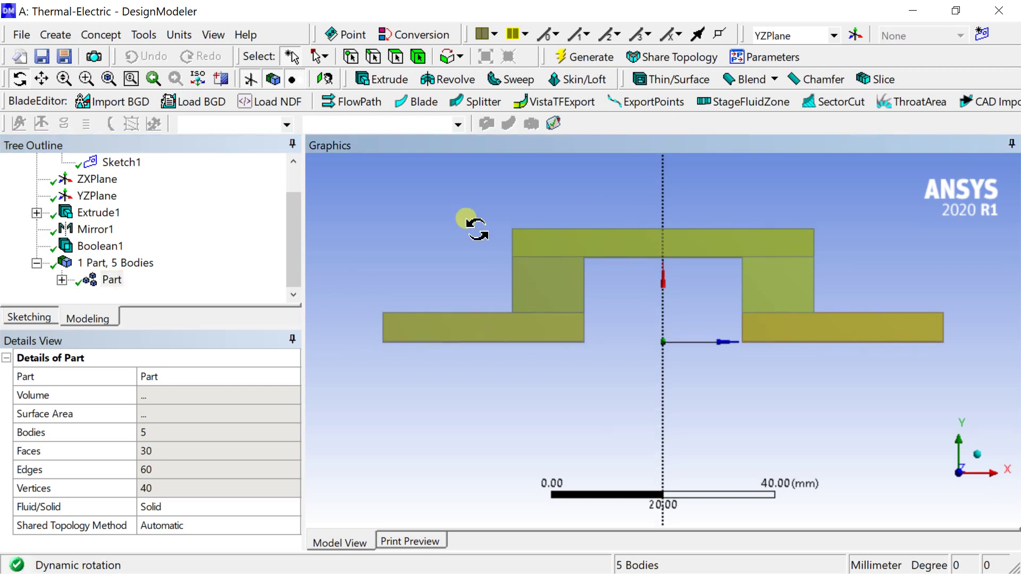
Close DesignModeler and open the Thermal-Electric system's Model cell in Mechanical
click(991, 13)
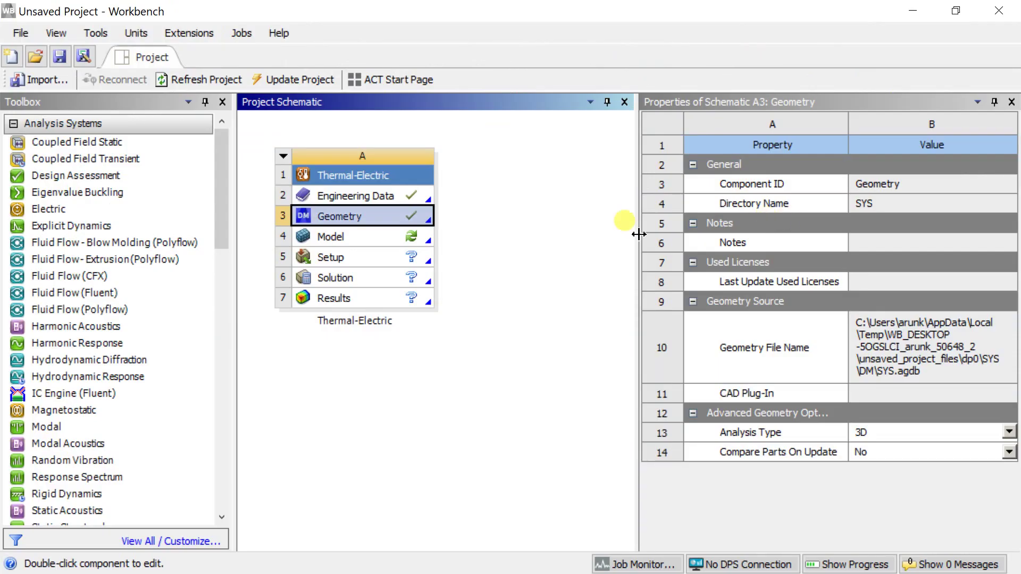
click(372, 240)
double_click(372, 241)
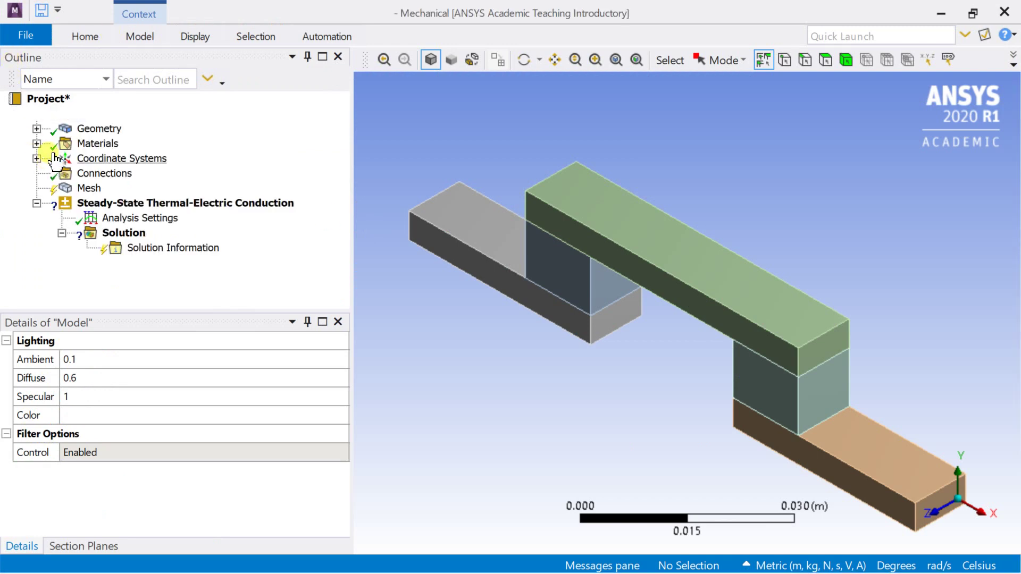
Assign Copper Alloy as the material of the P base body
click(37, 129)
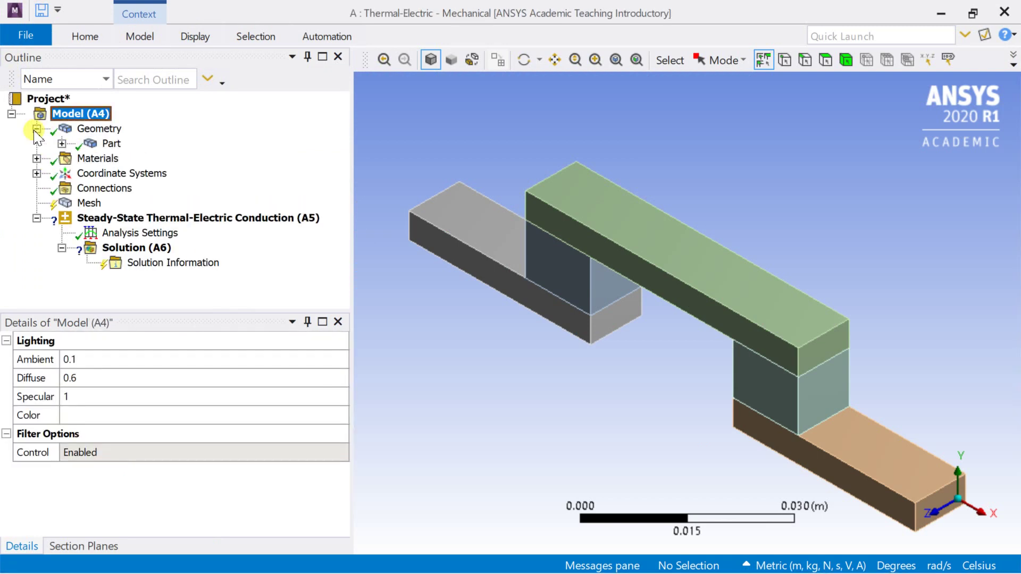
click(62, 144)
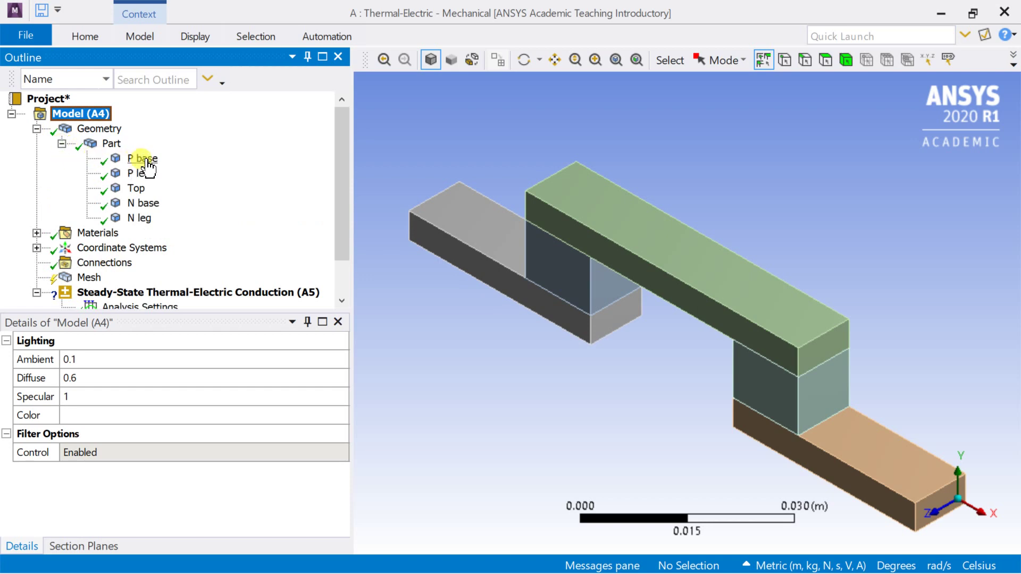
click(140, 158)
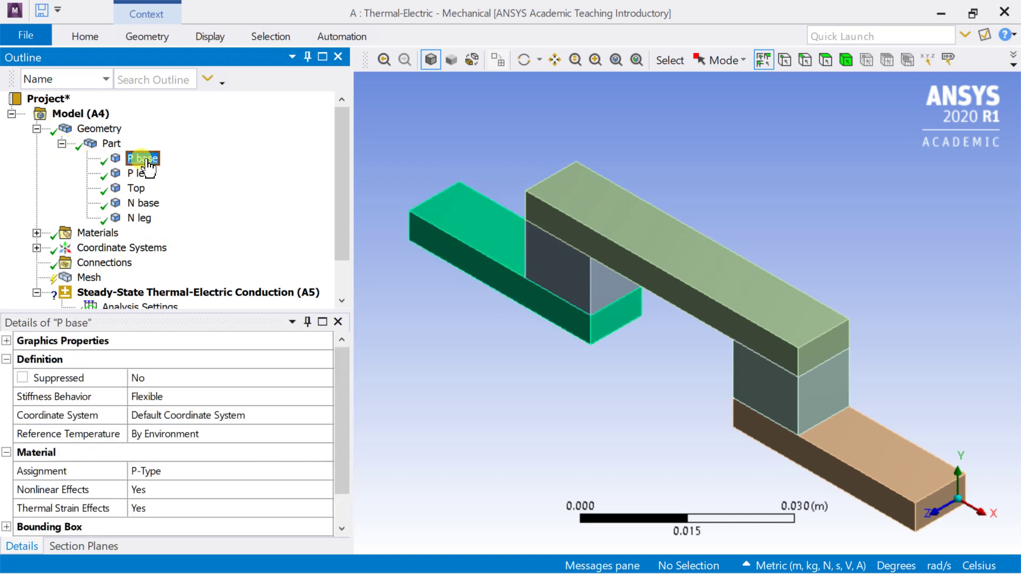
click(188, 472)
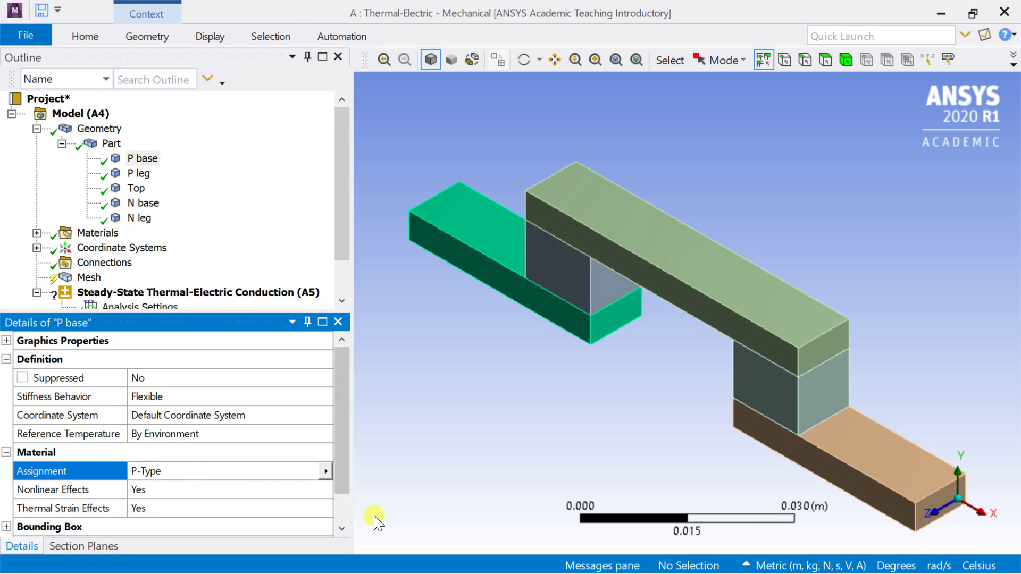
click(326, 471)
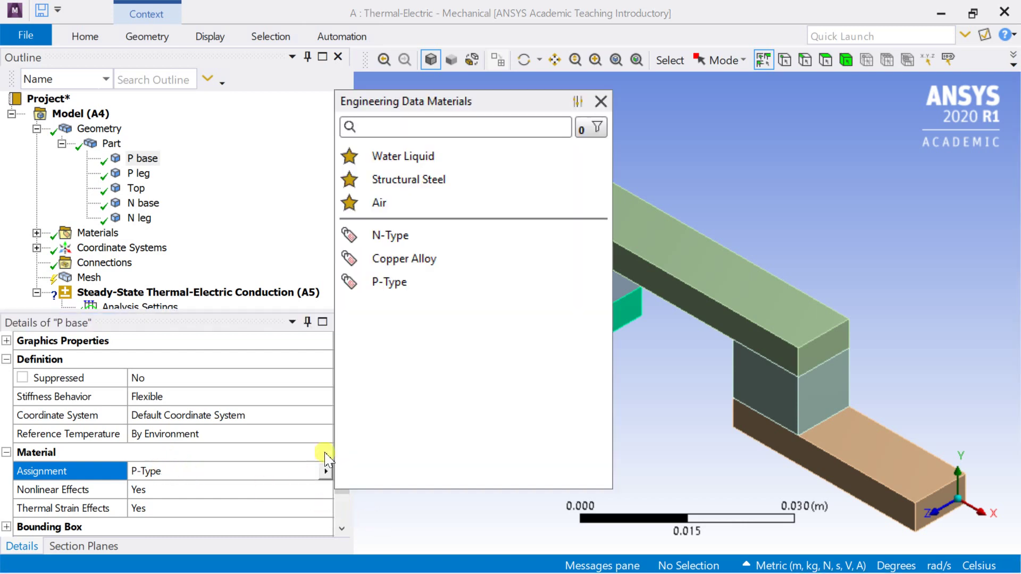
click(432, 271)
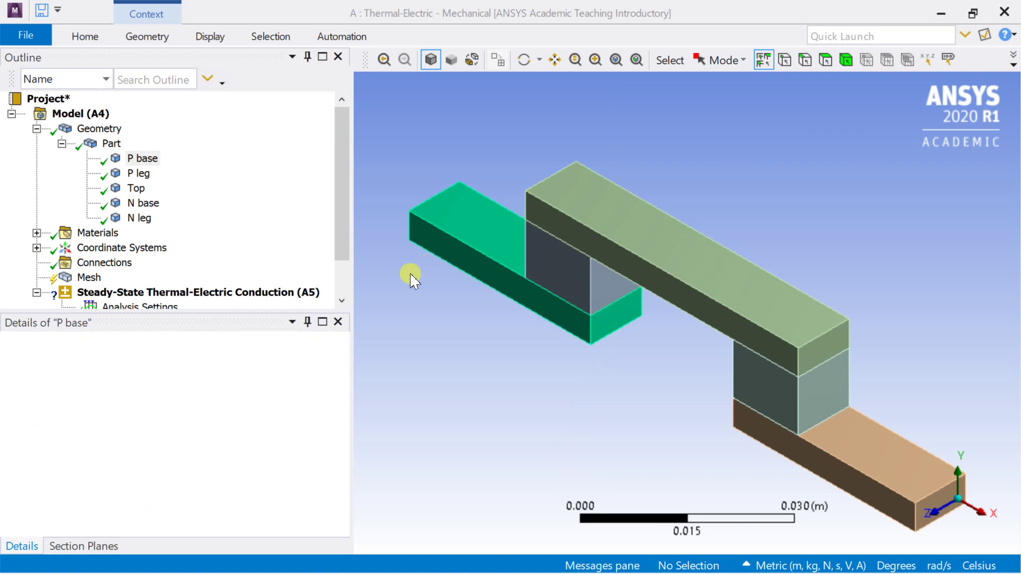
Check the P leg's material assignment and assign Copper Alloy to the Top body
click(138, 174)
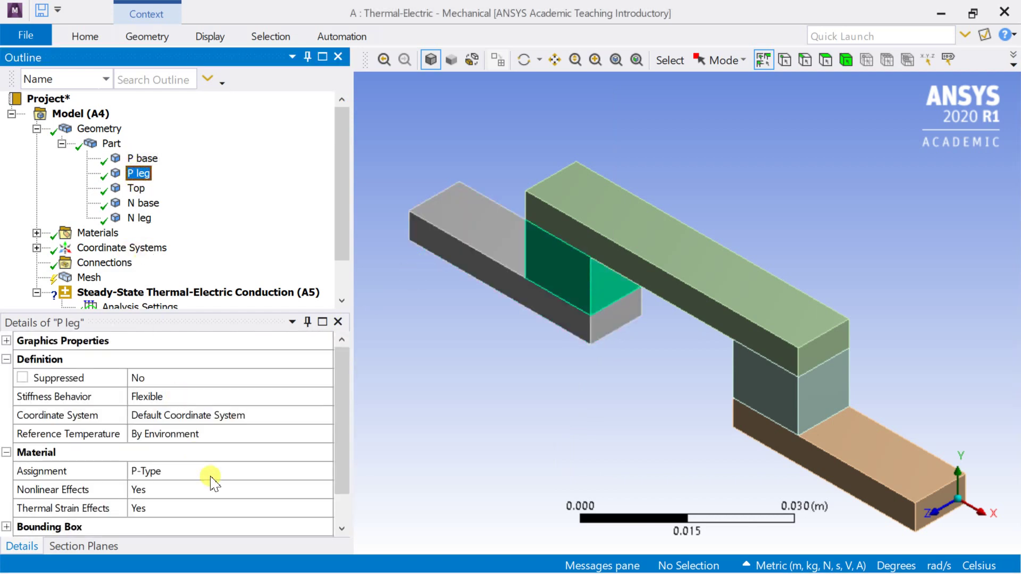
click(138, 189)
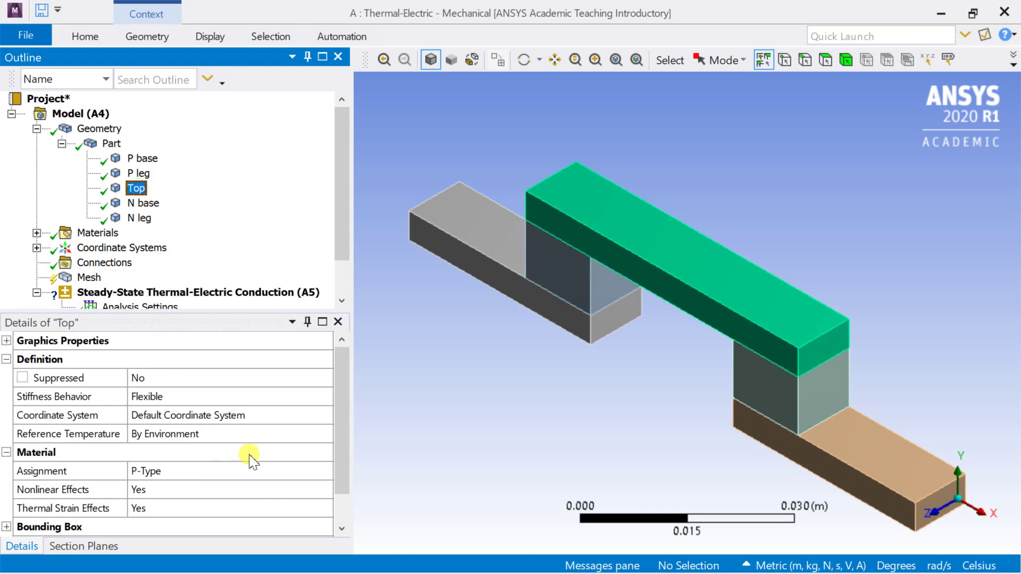
click(266, 470)
click(325, 471)
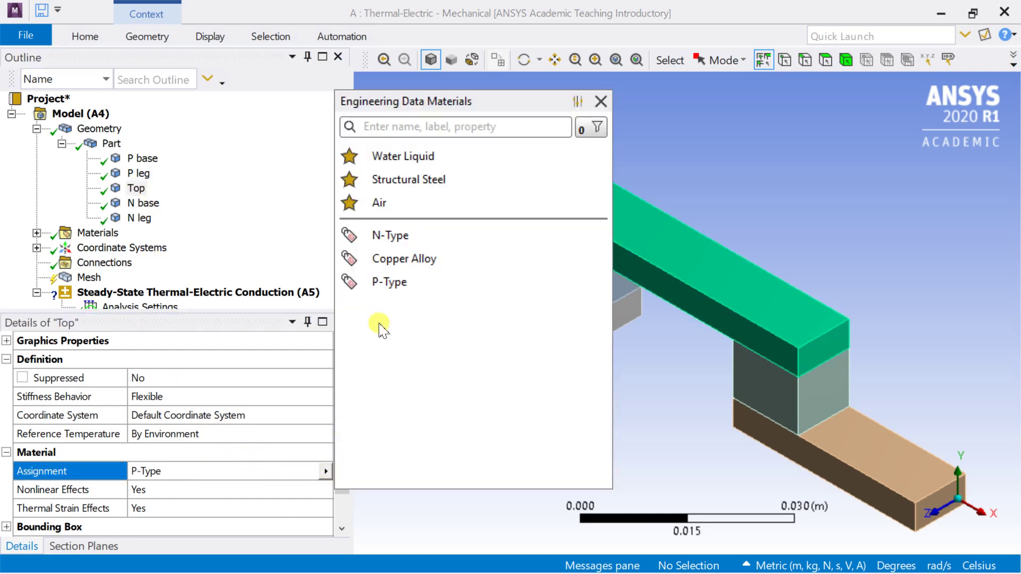
click(408, 260)
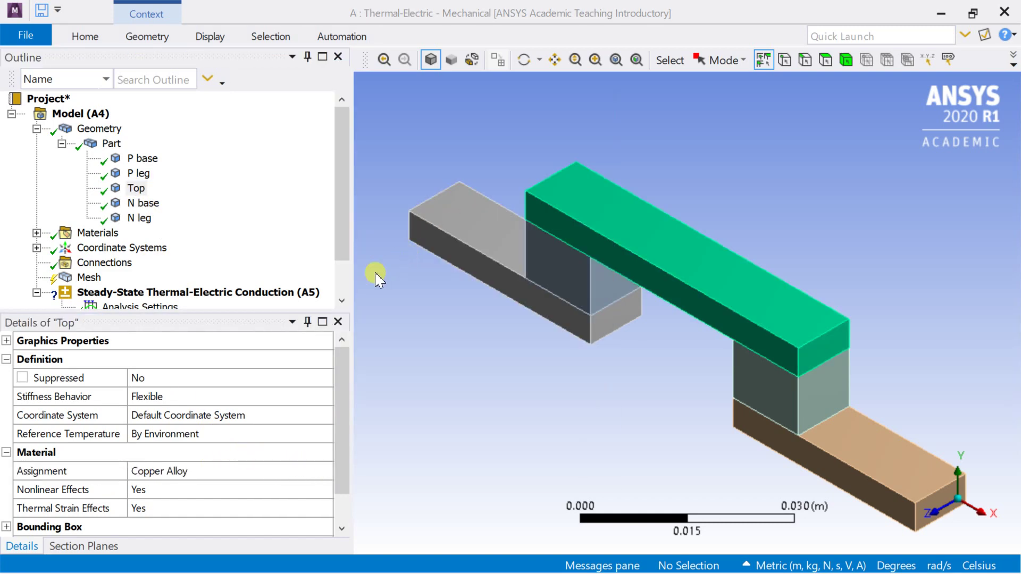
Assign Copper Alloy as the material of the N base body
click(142, 204)
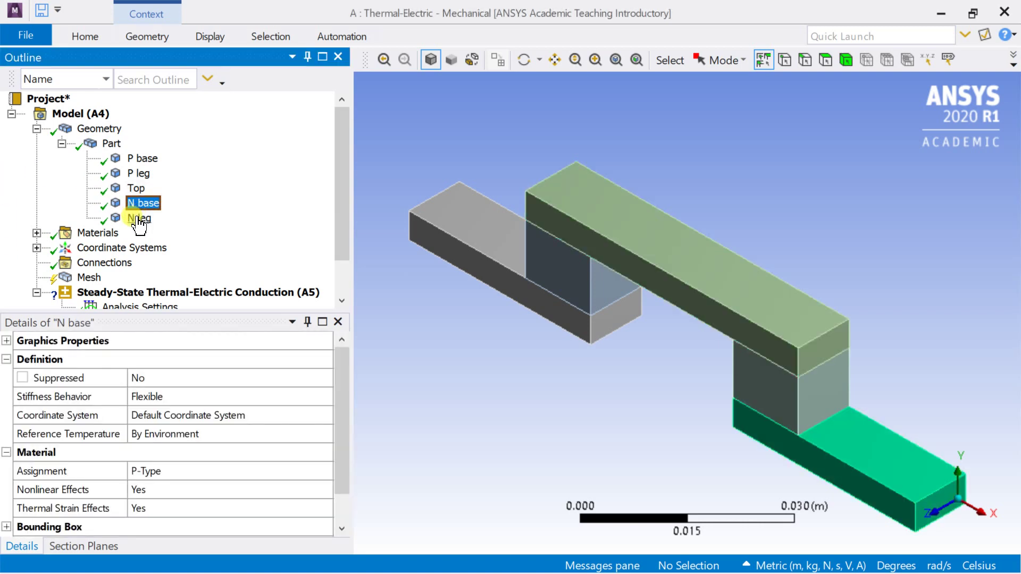
click(324, 471)
click(326, 471)
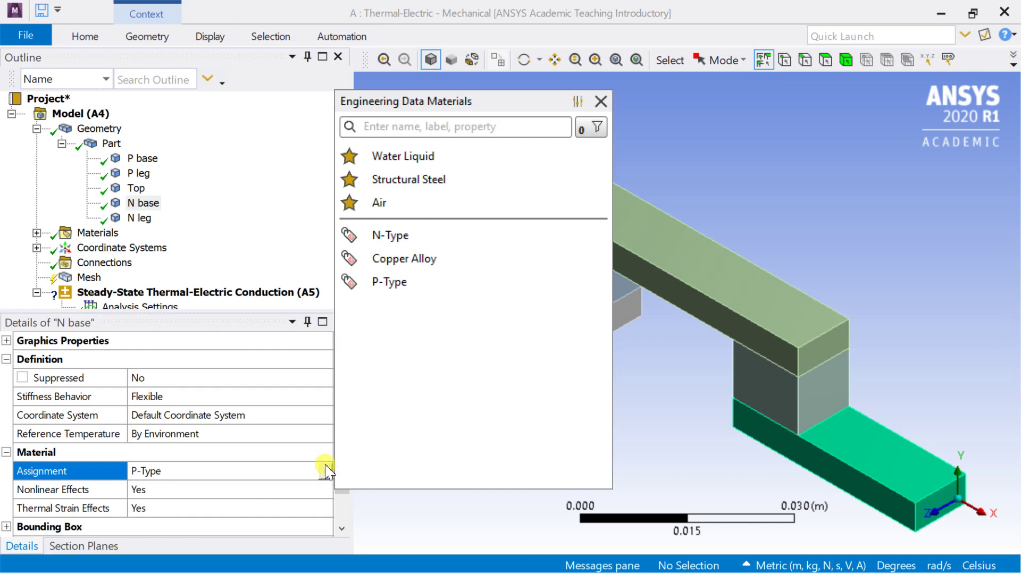
click(379, 259)
Assign N-Type as the material of the N leg body
click(139, 218)
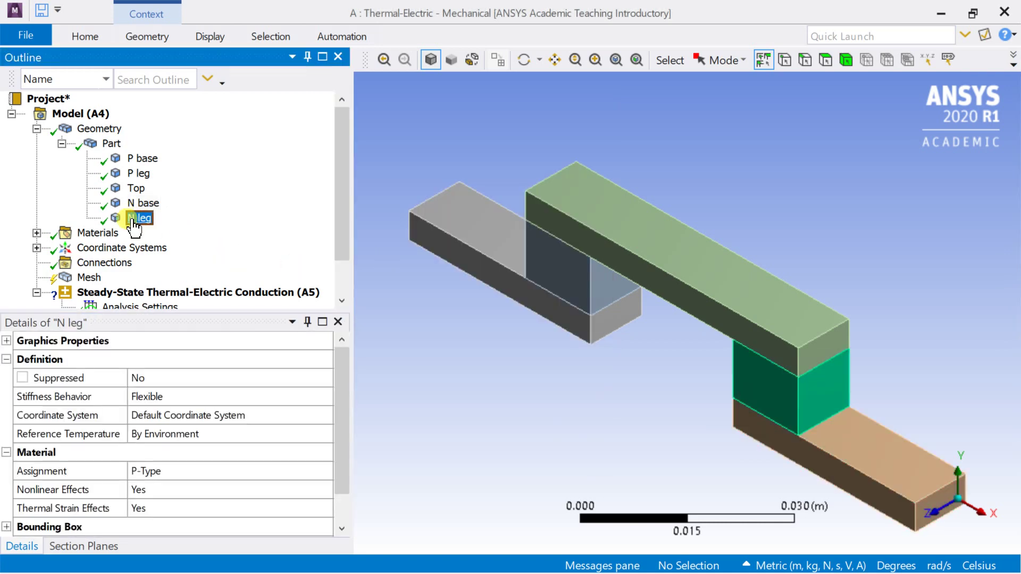
click(214, 471)
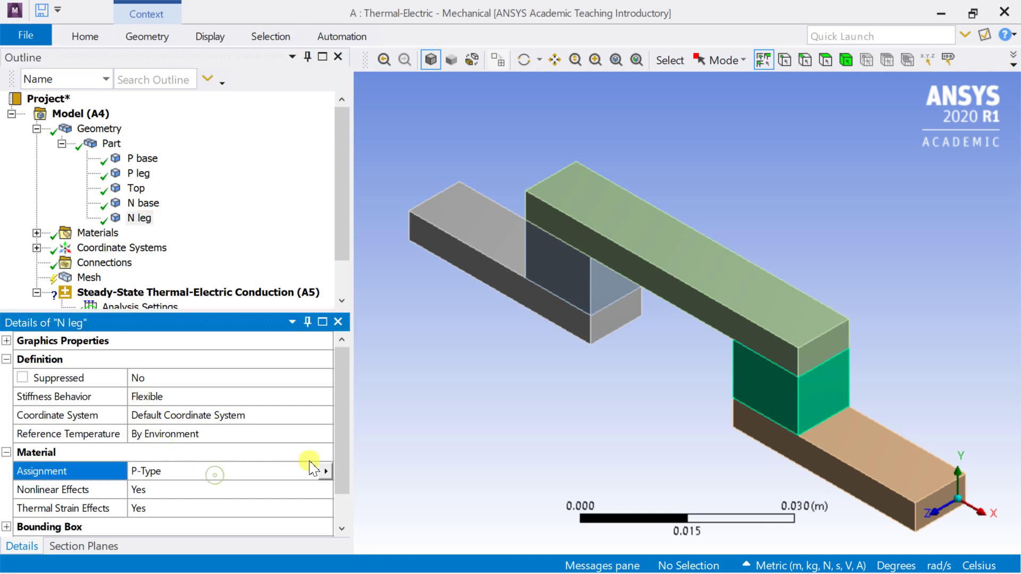
click(329, 471)
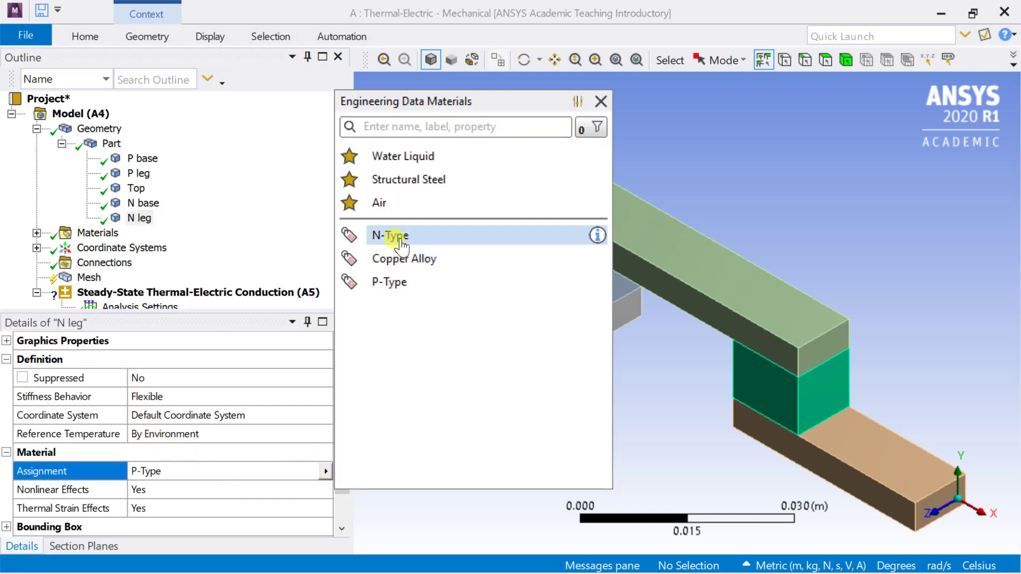
click(397, 235)
Insert a Sizing control under Mesh
scroll(59, 255, down, 1)
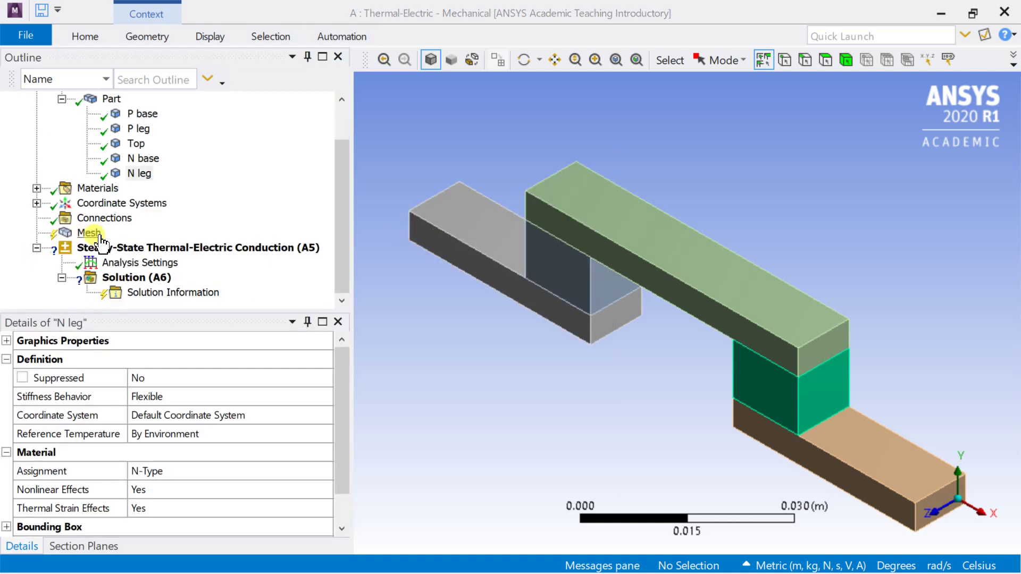
click(89, 234)
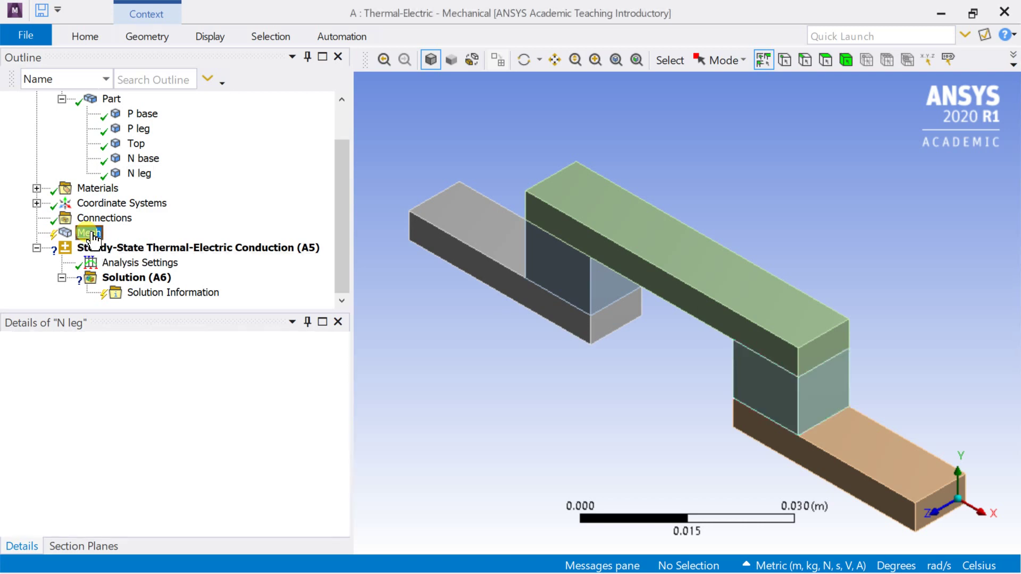
right_click(94, 237)
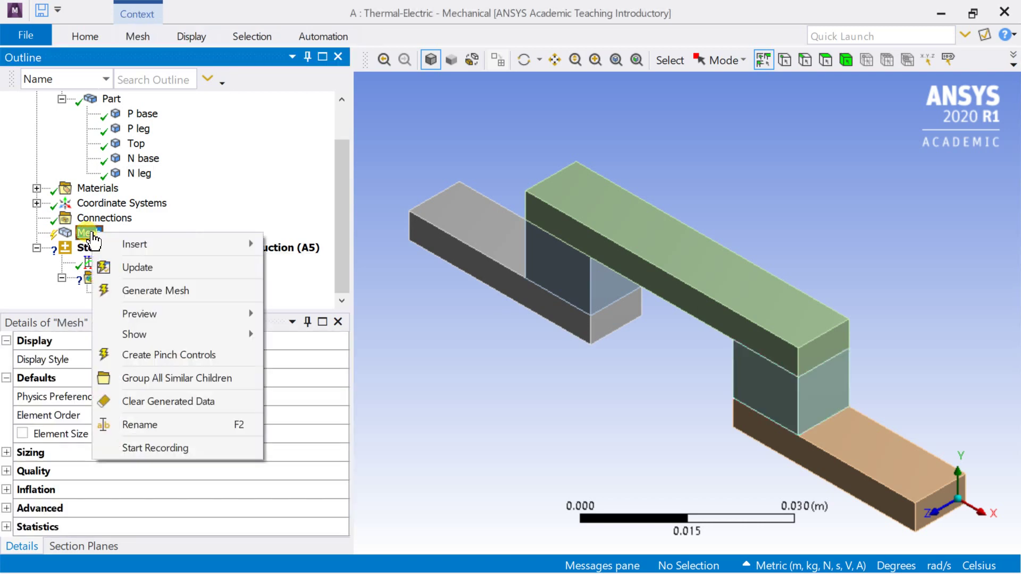
mouse_move(234, 244)
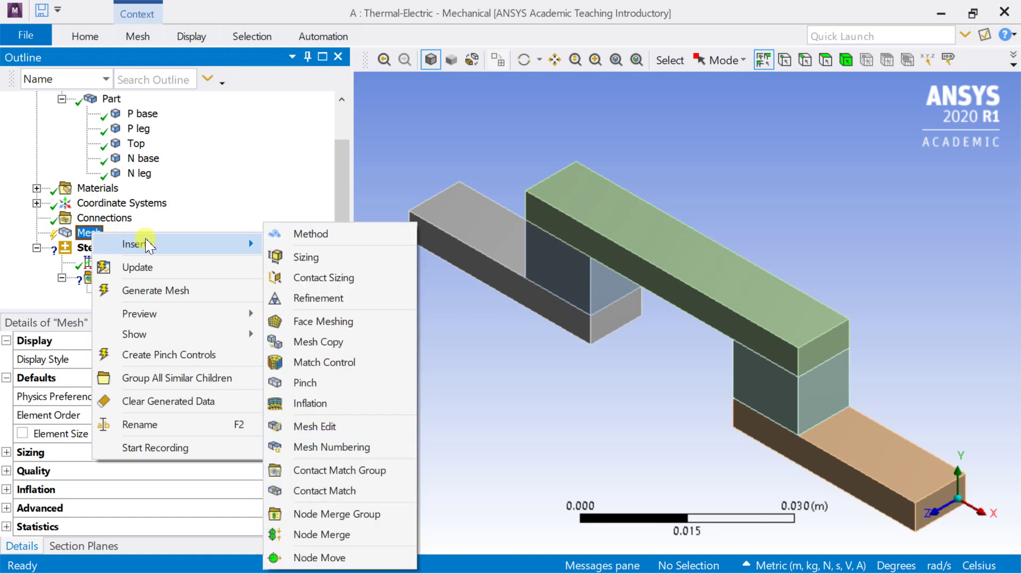
click(357, 257)
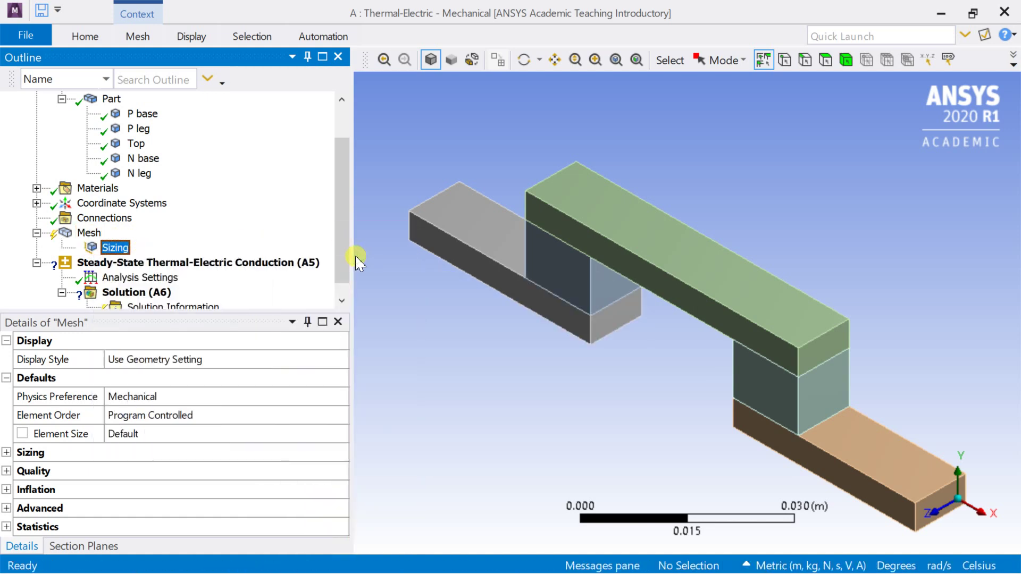
Scope the mesh sizing to all five bodies of the thermoelectric module
click(845, 59)
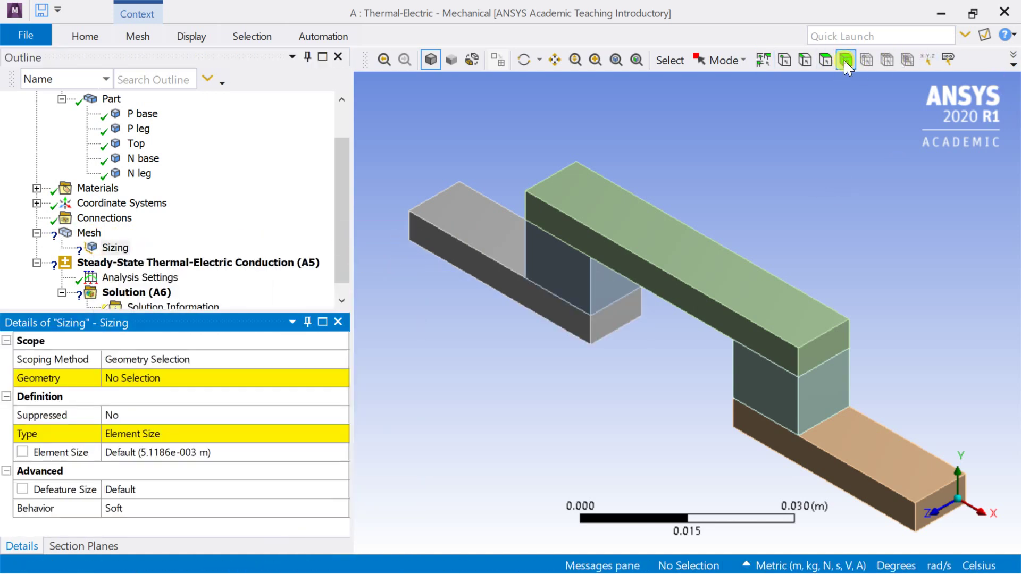
click(752, 319)
ctrl+click(773, 372)
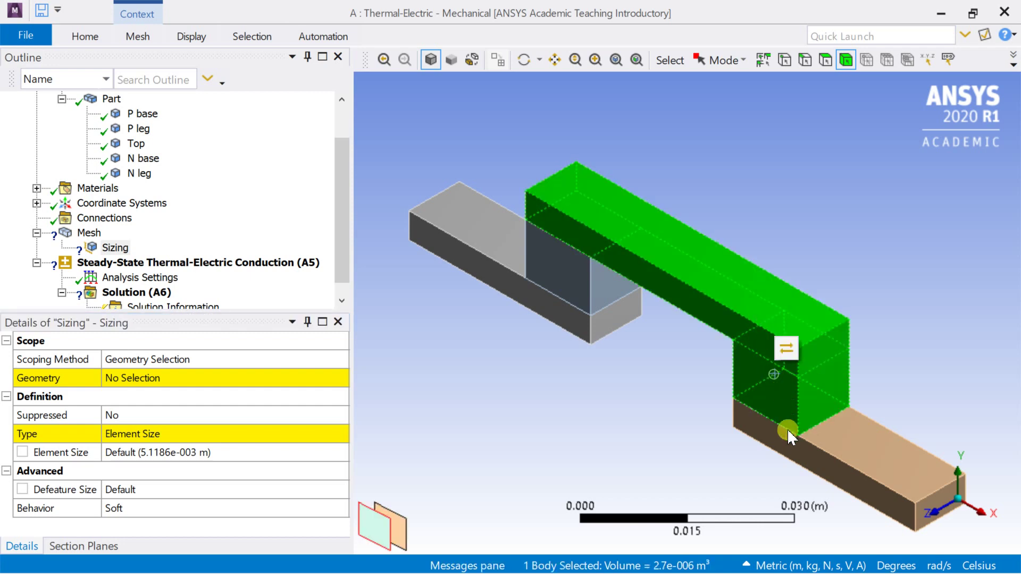
ctrl+click(766, 436)
ctrl+click(562, 326)
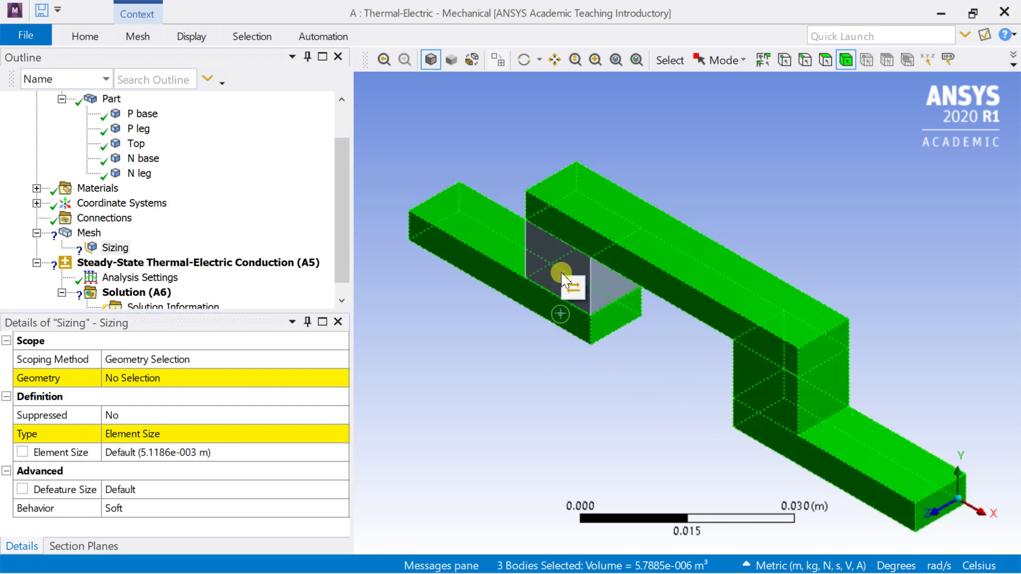
ctrl+click(558, 264)
click(160, 378)
click(161, 378)
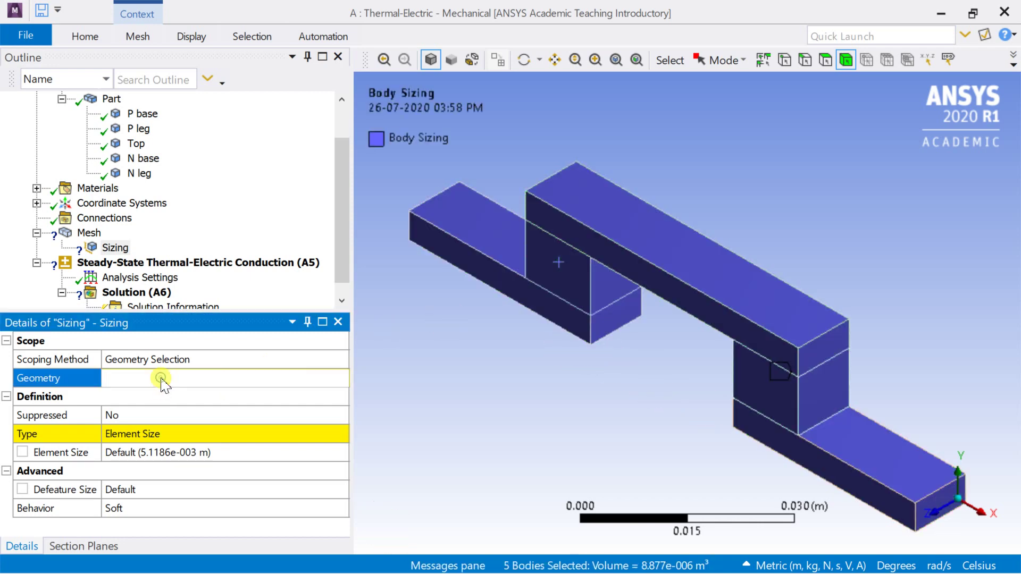
Set the body sizing's element size to 0.015 m and its behavior to Hard
click(169, 434)
click(178, 453)
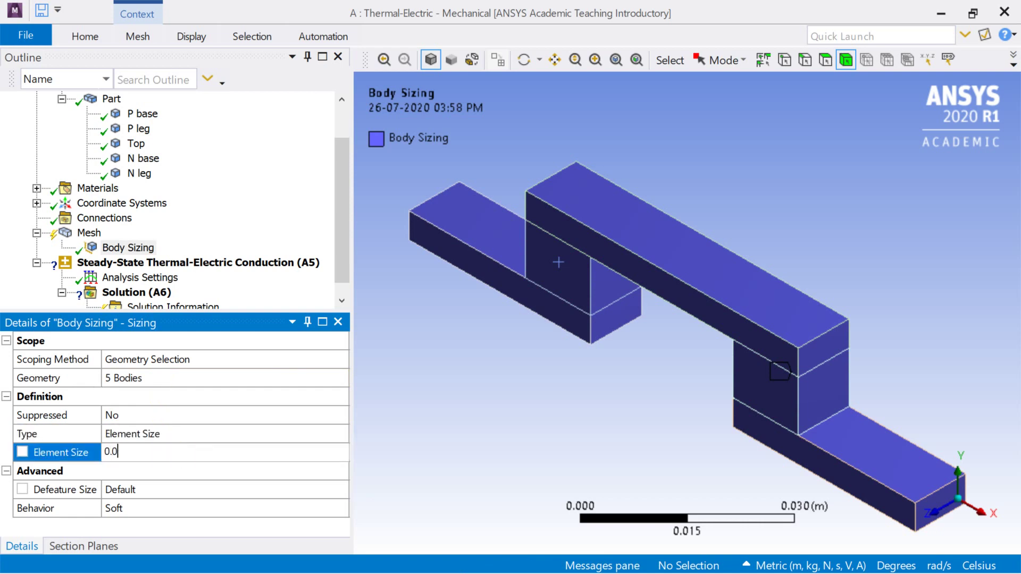
text(0.015)
key(Return)
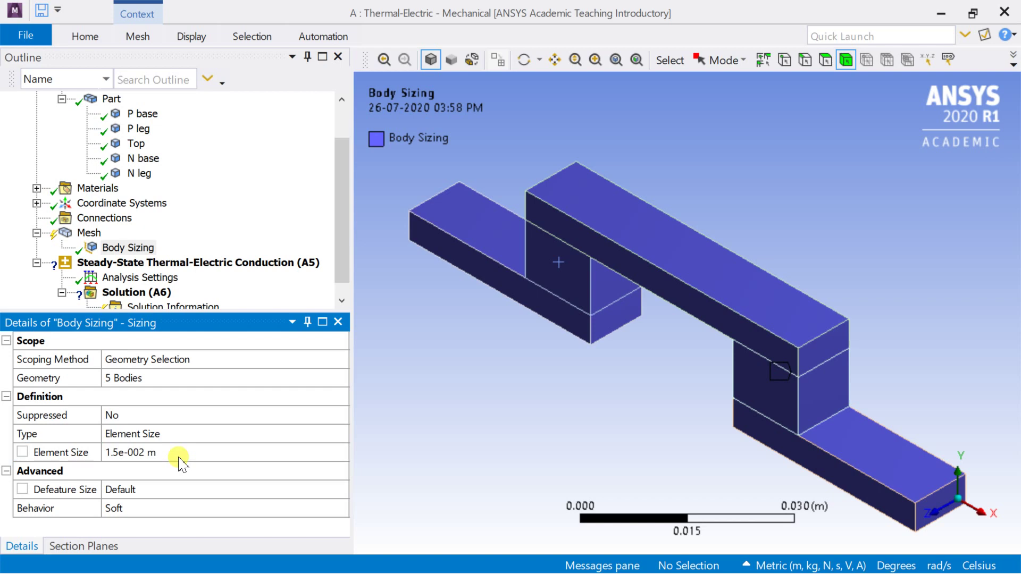
click(183, 508)
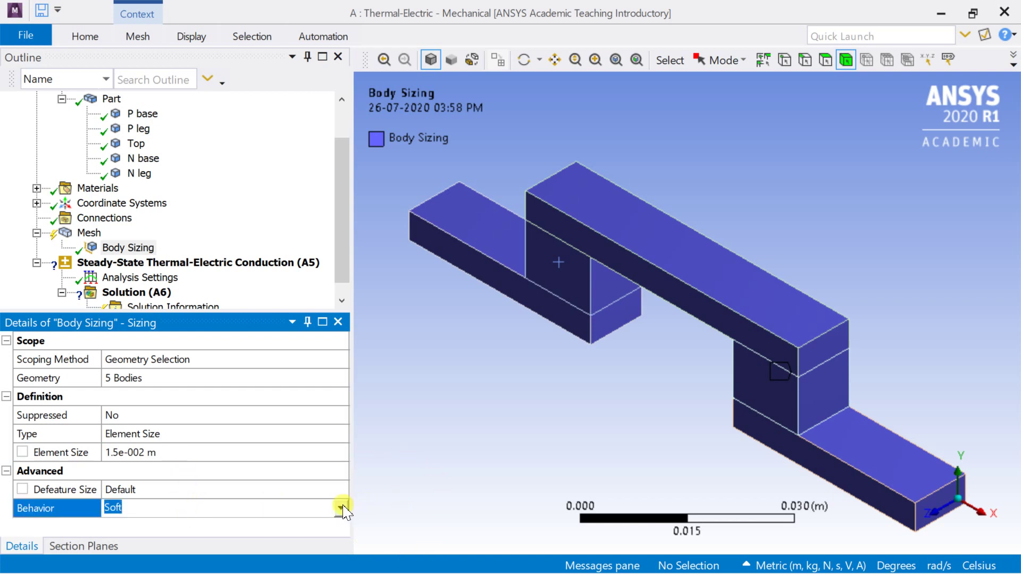
click(340, 508)
click(286, 538)
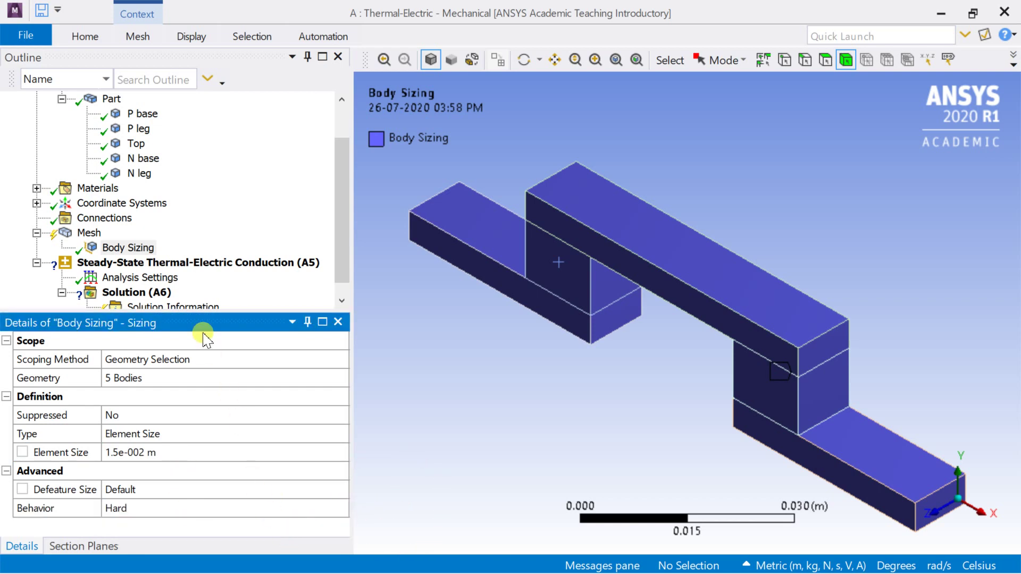
Generate the mesh and refine the body sizing's element size to 0.0015 m
right_click(87, 233)
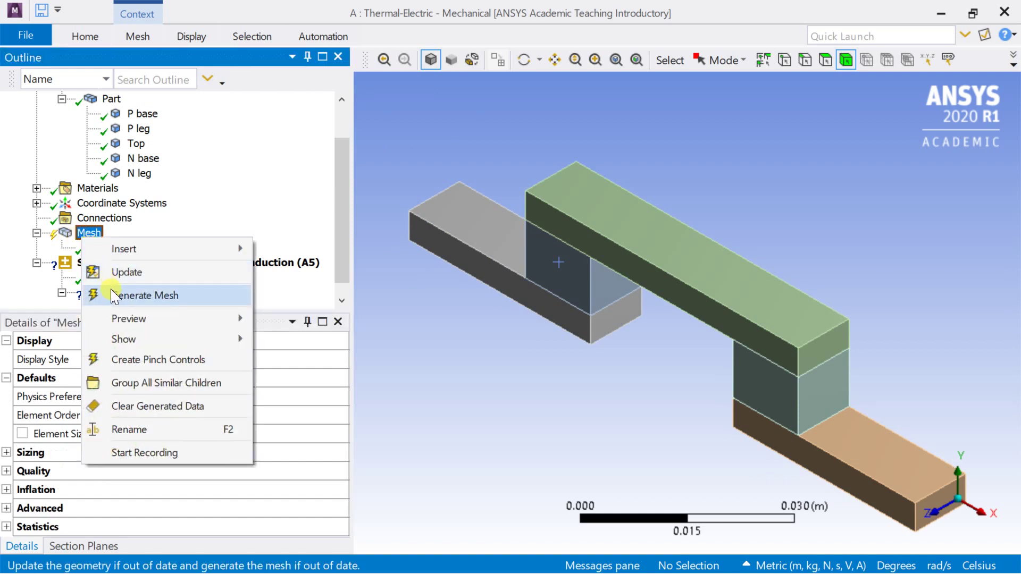
click(113, 295)
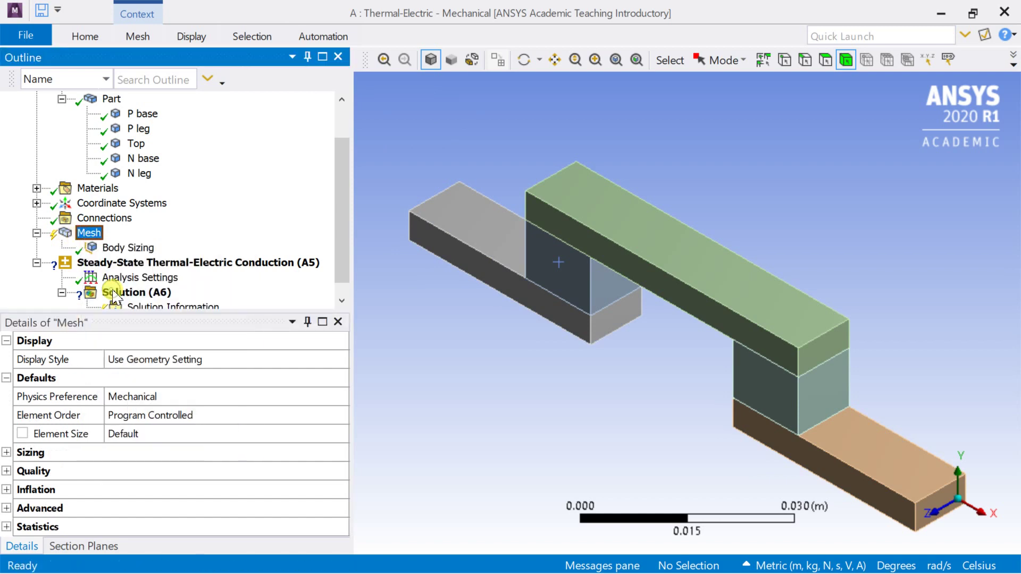
click(139, 248)
click(118, 452)
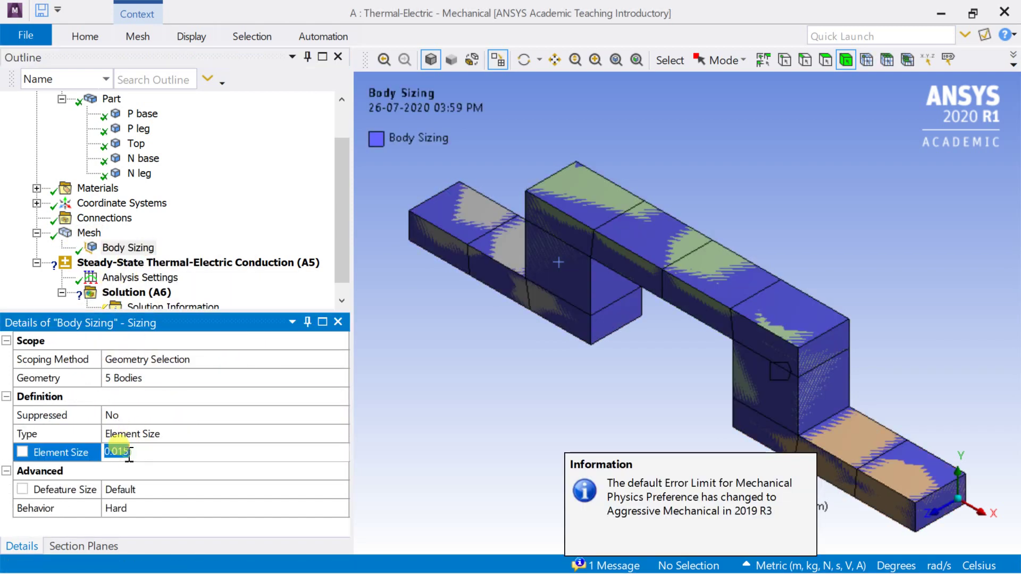
text(0)
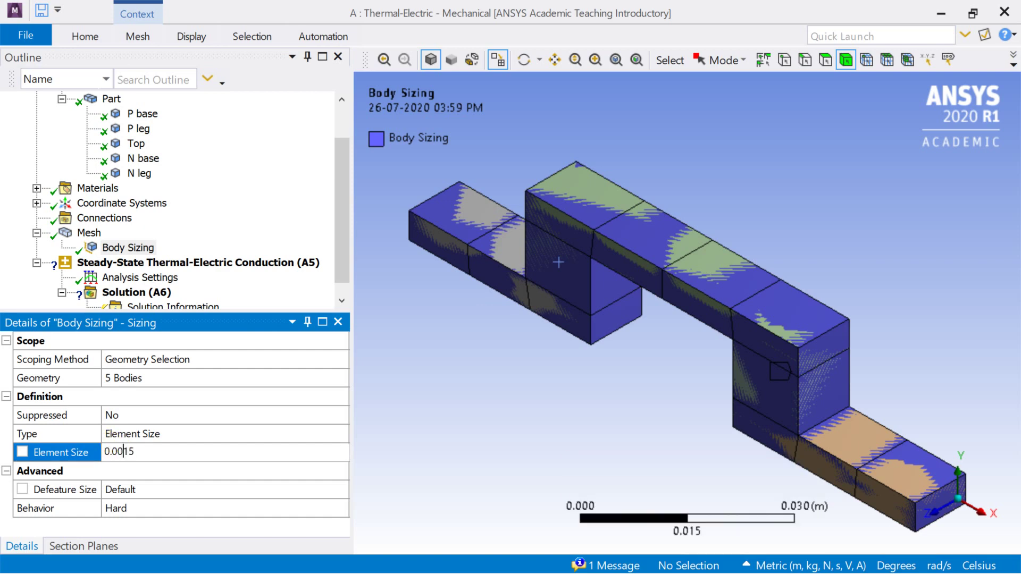
key(Return)
Regenerate the mesh with the refined body sizing and show its node and element statistics
right_click(88, 233)
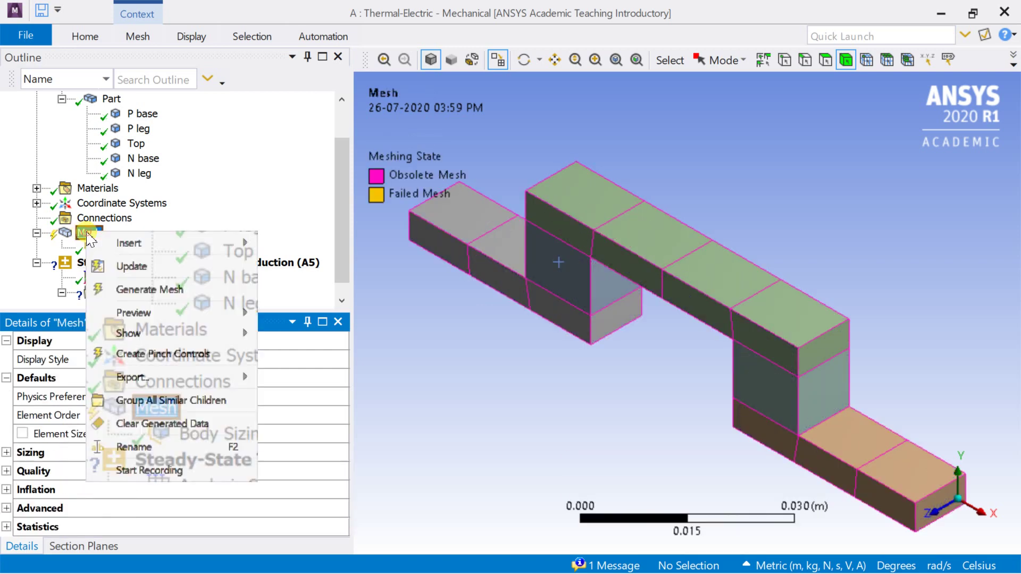
click(126, 291)
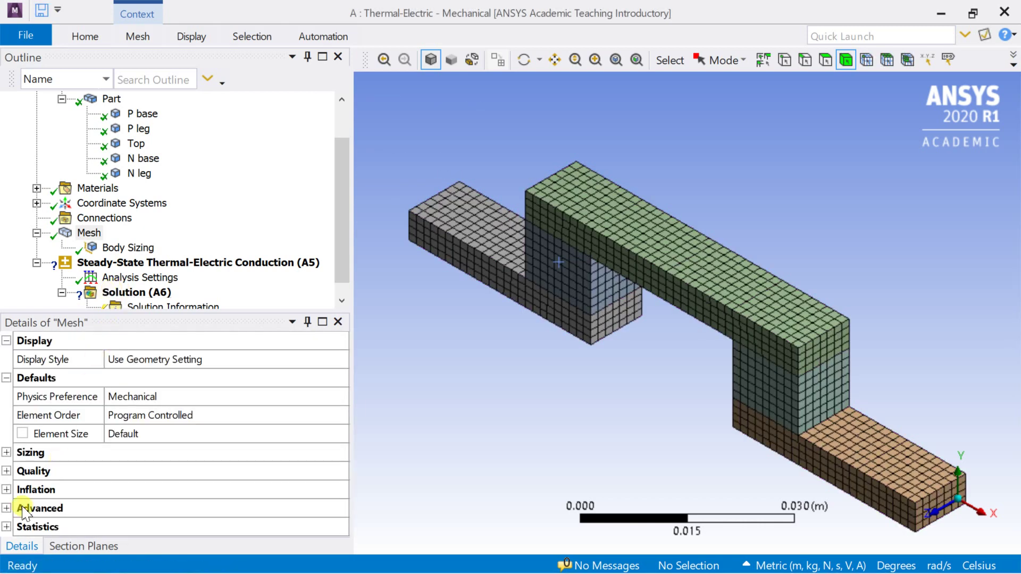
click(7, 527)
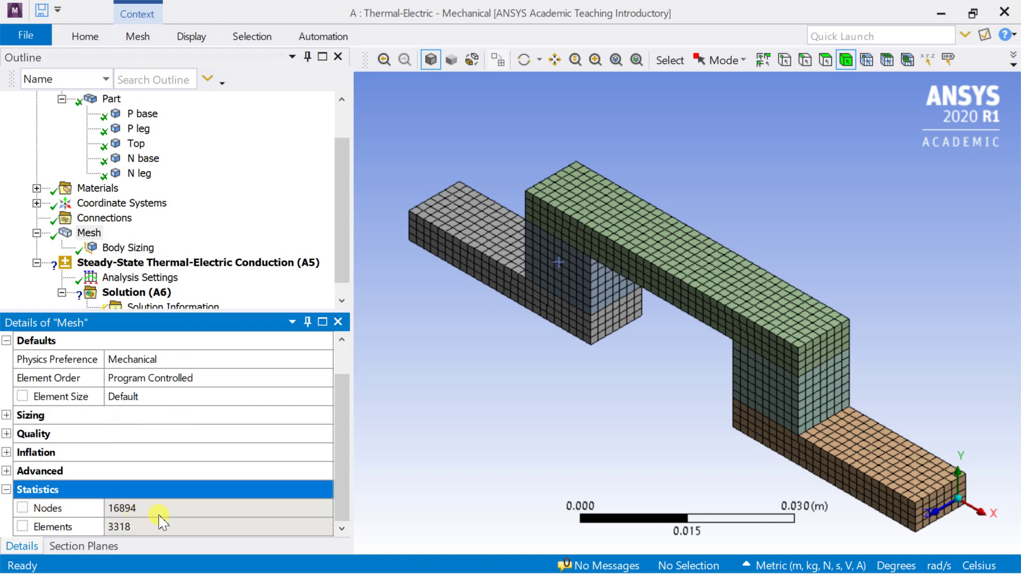
Add a 452 °C temperature load to the upper face of the Top body in the thermal-electric analysis
click(6, 489)
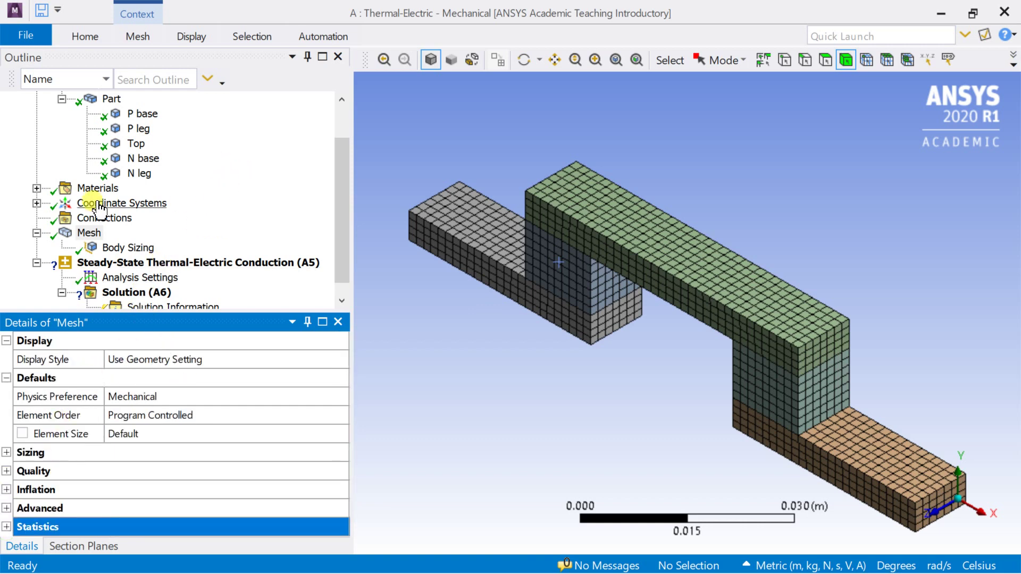
scroll(104, 216, down, 1)
click(118, 249)
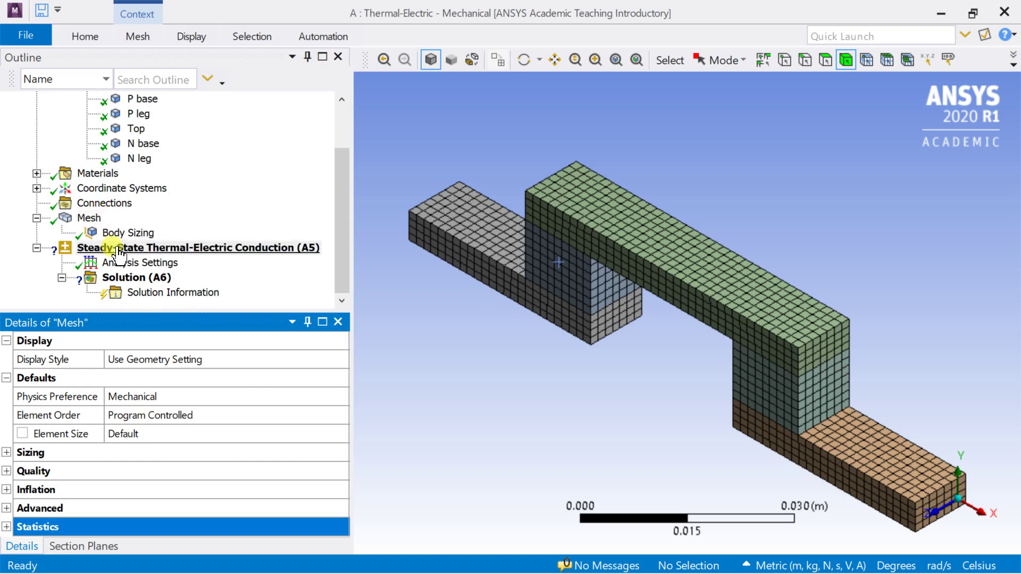
right_click(118, 250)
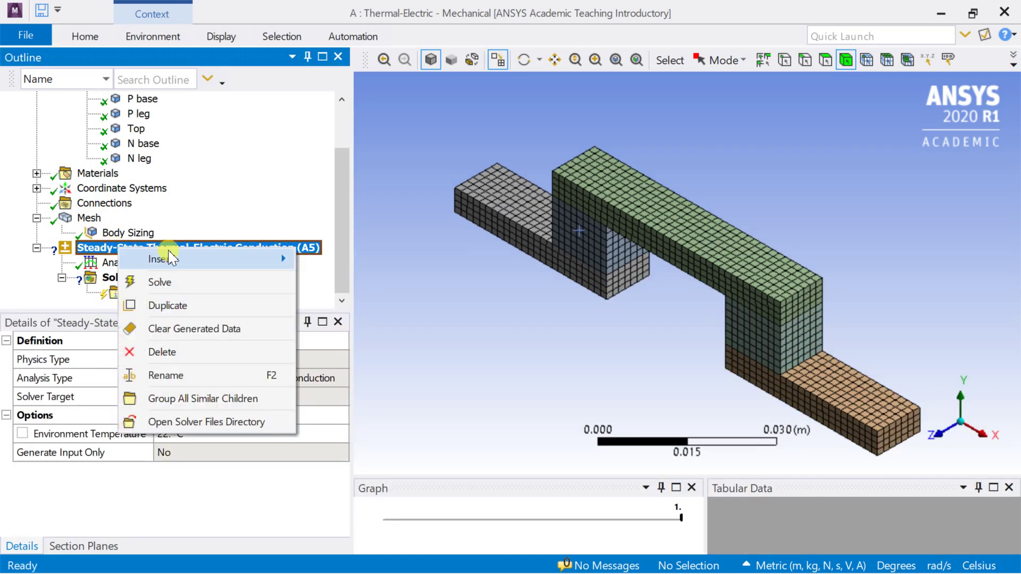
mouse_move(251, 259)
click(386, 264)
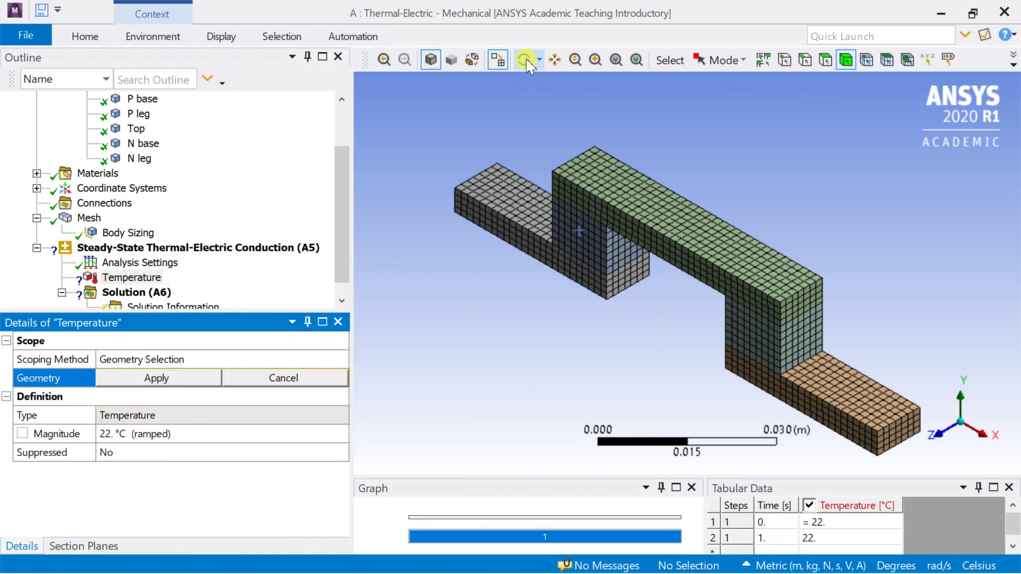
click(825, 59)
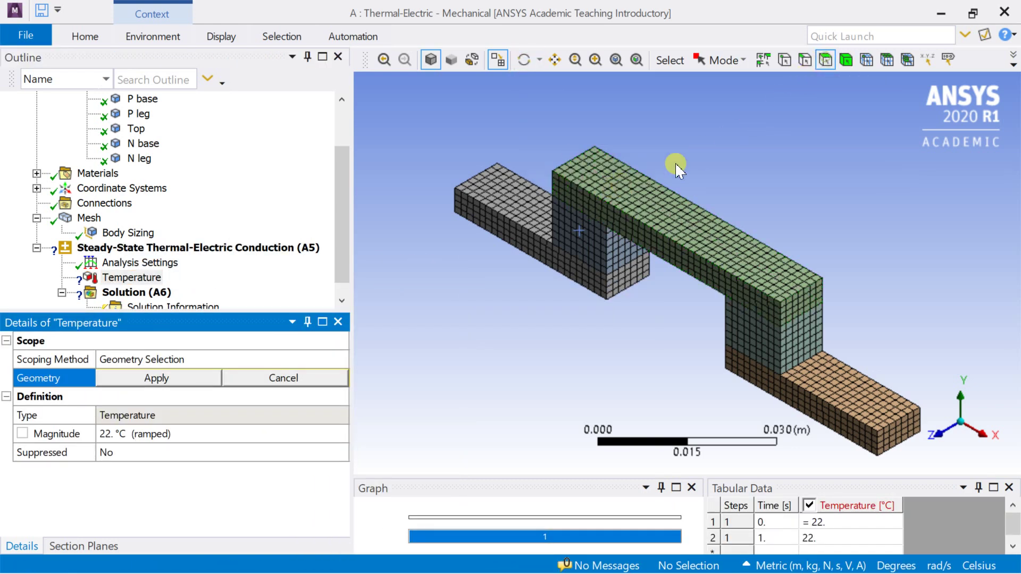
click(630, 202)
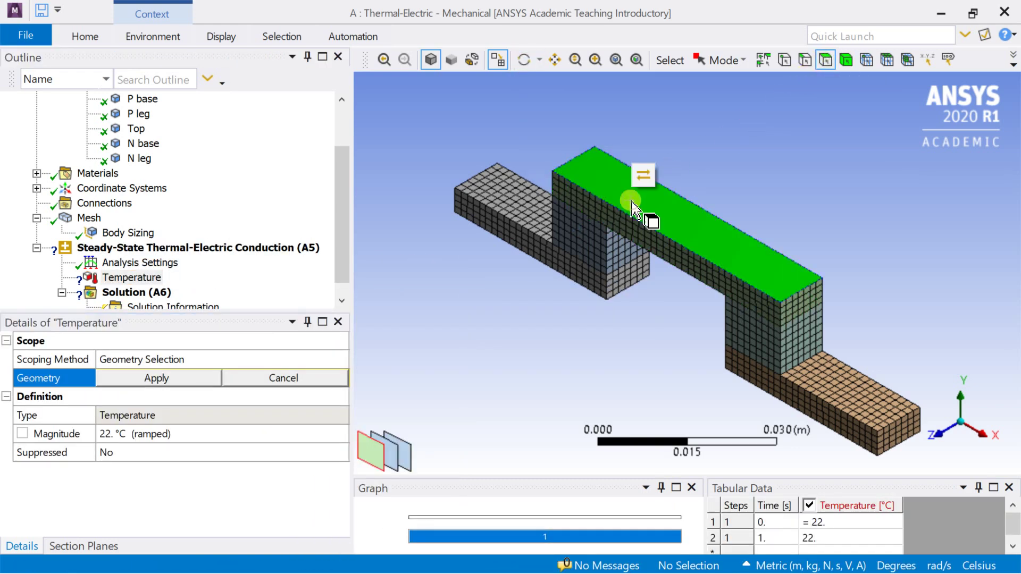
click(187, 381)
click(157, 434)
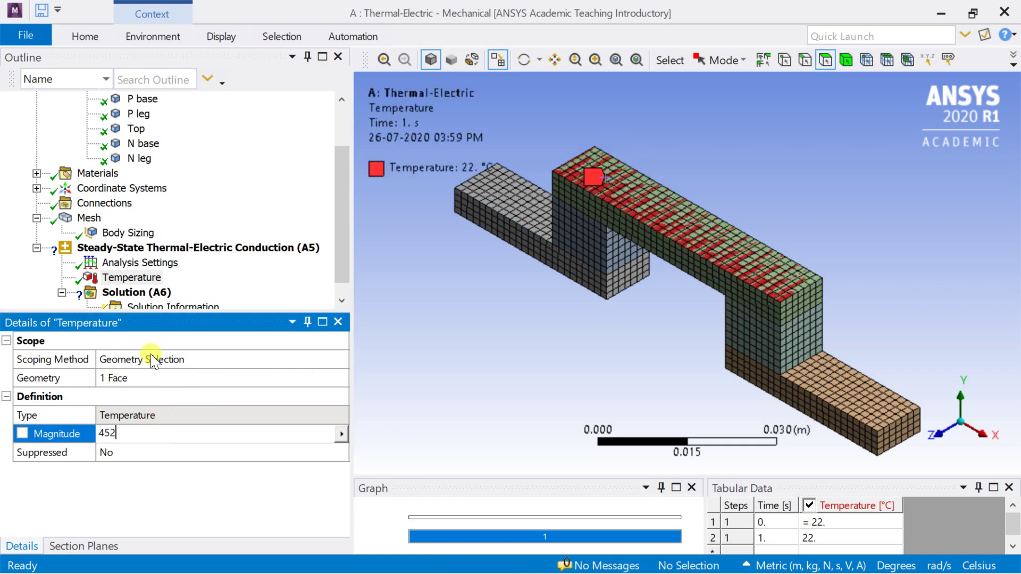
key(Return)
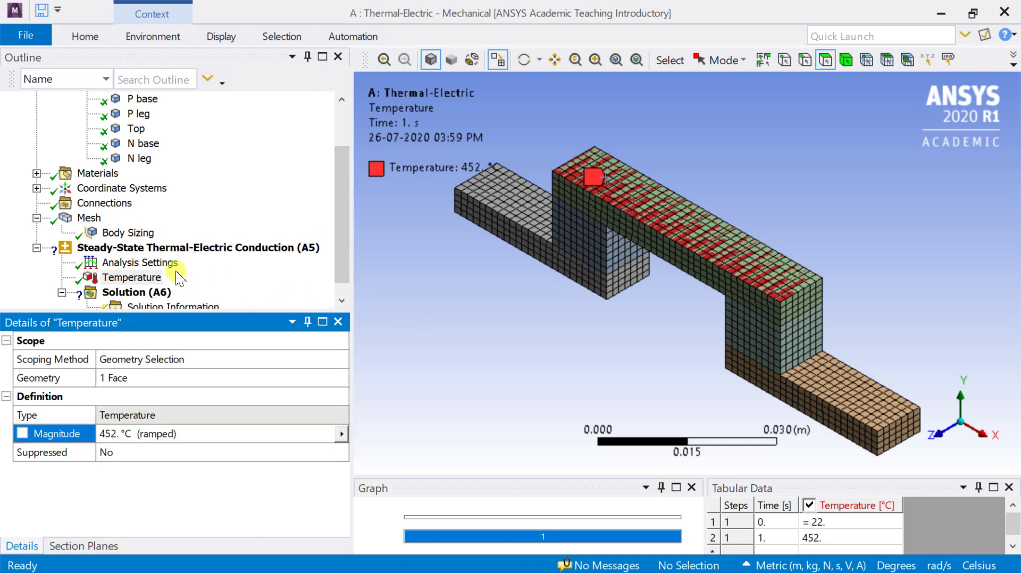
Rename the temperature load on the upper face as Hot Junction
right_click(130, 279)
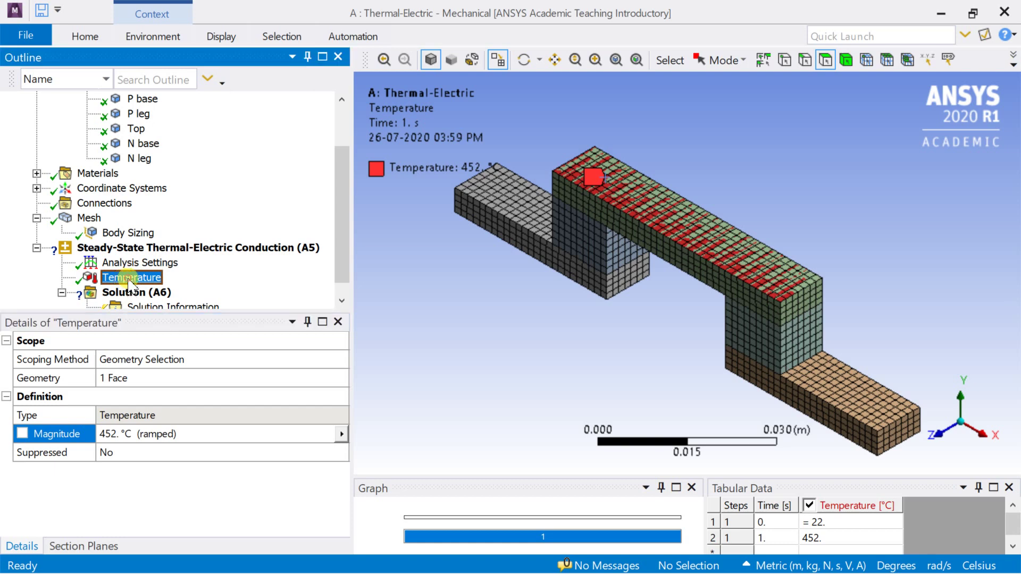
click(162, 454)
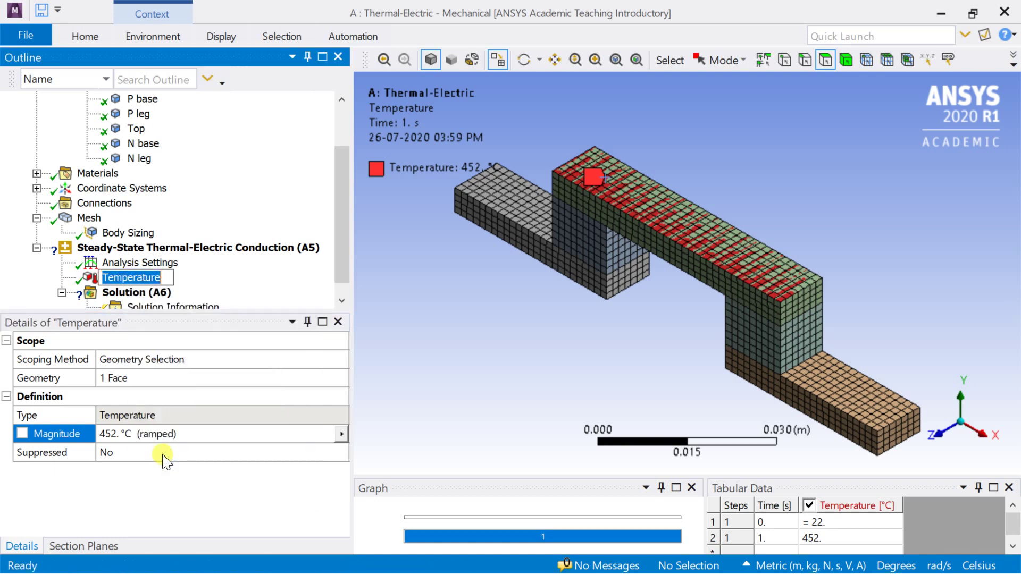
text(Hot Ju)
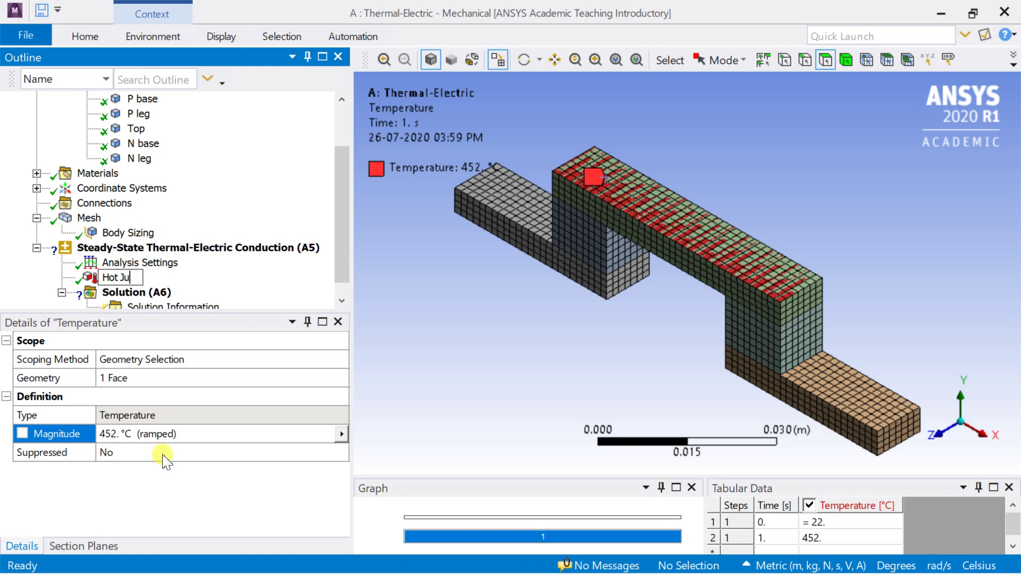
text(nction)
click(430, 322)
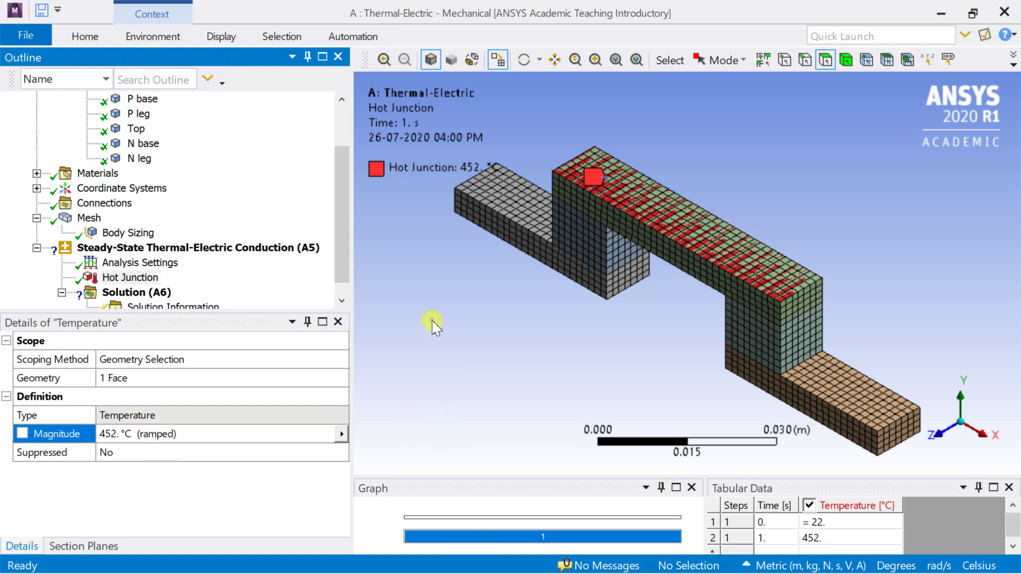
Add a second temperature load of 22 °C to the undersides of the two base bodies
click(144, 248)
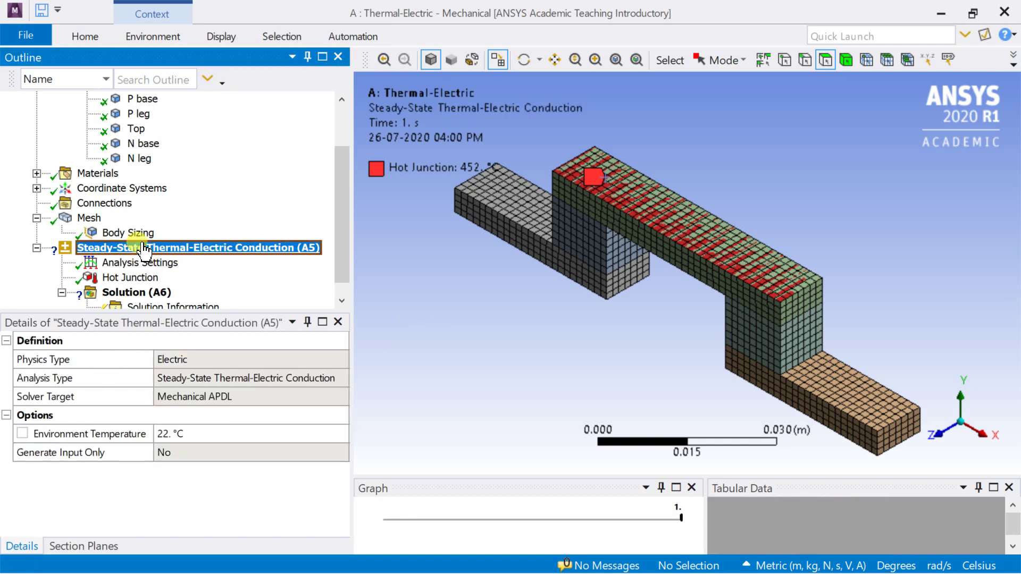
right_click(144, 248)
mouse_move(183, 254)
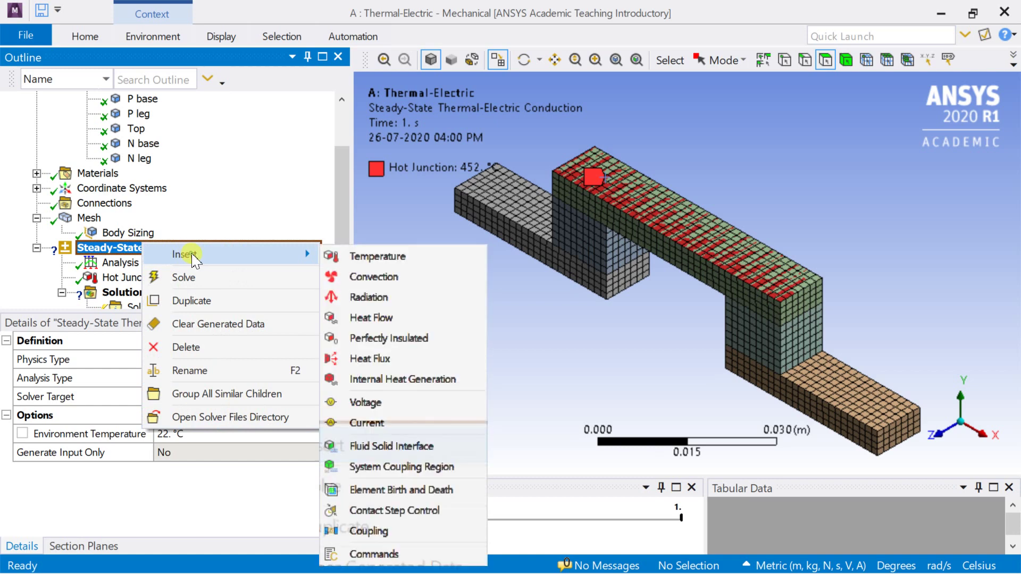
click(351, 254)
click(524, 59)
drag(572, 188, 703, 80)
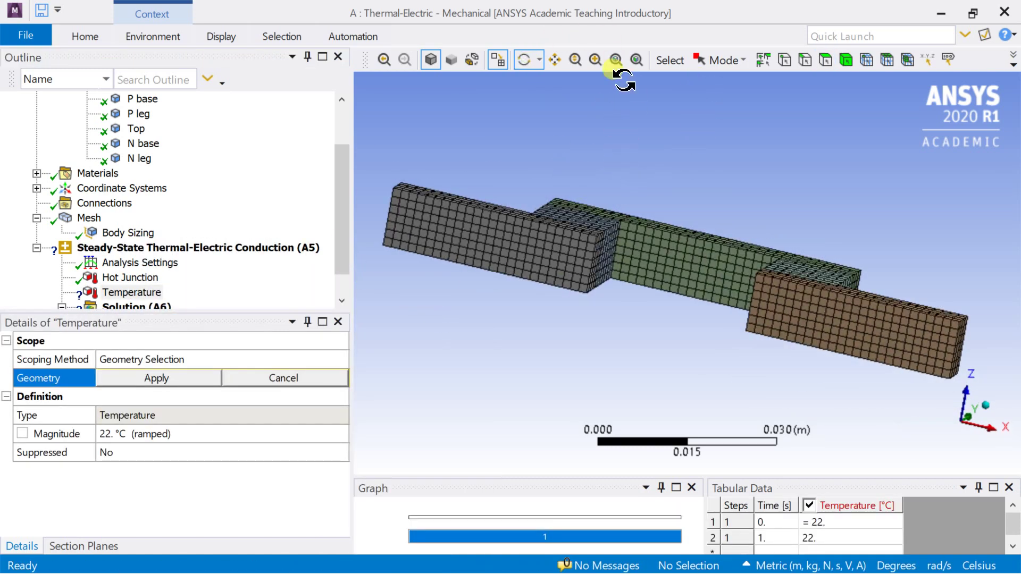
click(488, 248)
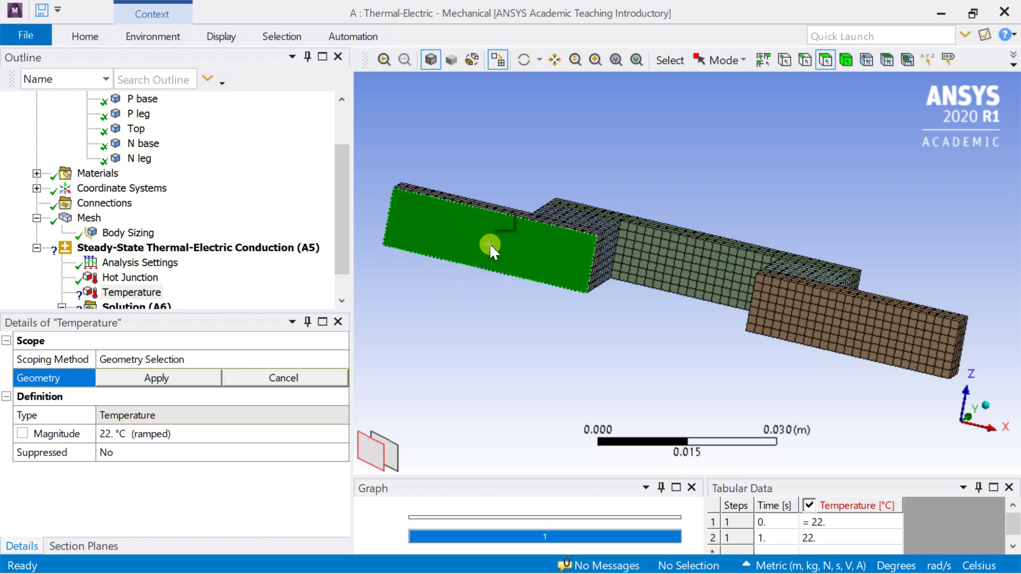
ctrl+click(790, 309)
click(156, 379)
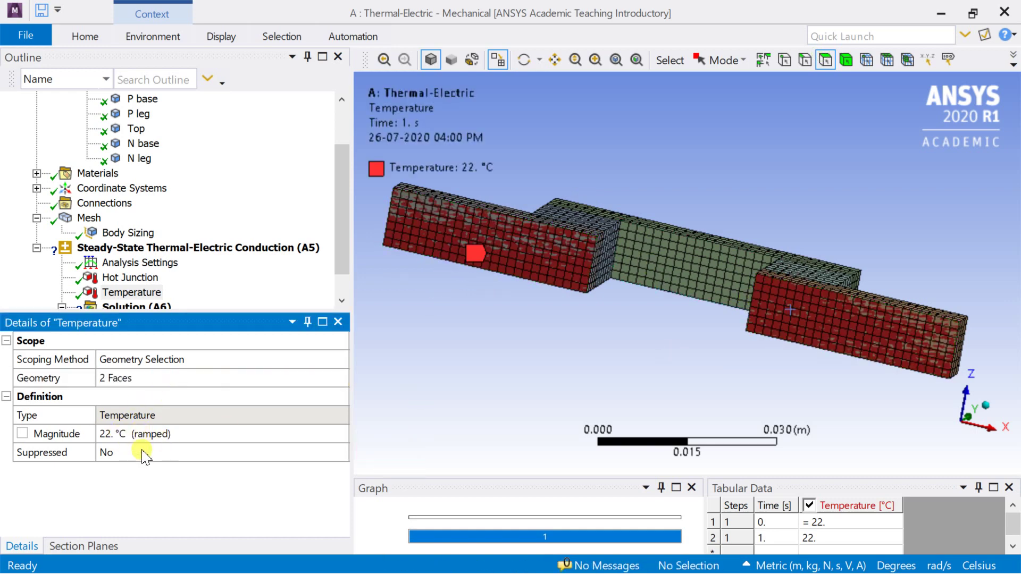
click(150, 435)
key(Return)
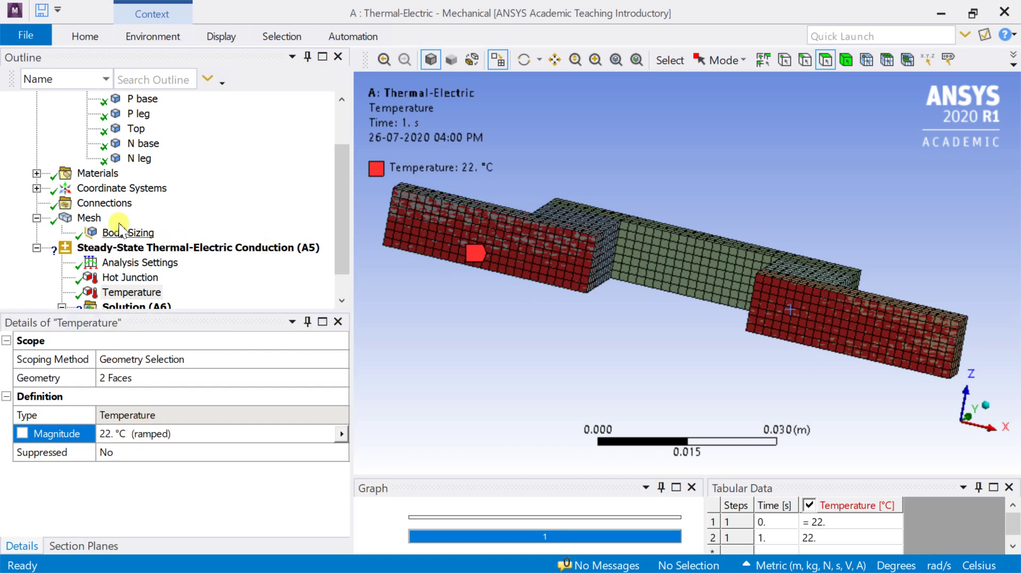
Add a voltage load of 0 V to the outer end face of the brown base body
click(115, 248)
right_click(115, 250)
mouse_move(290, 257)
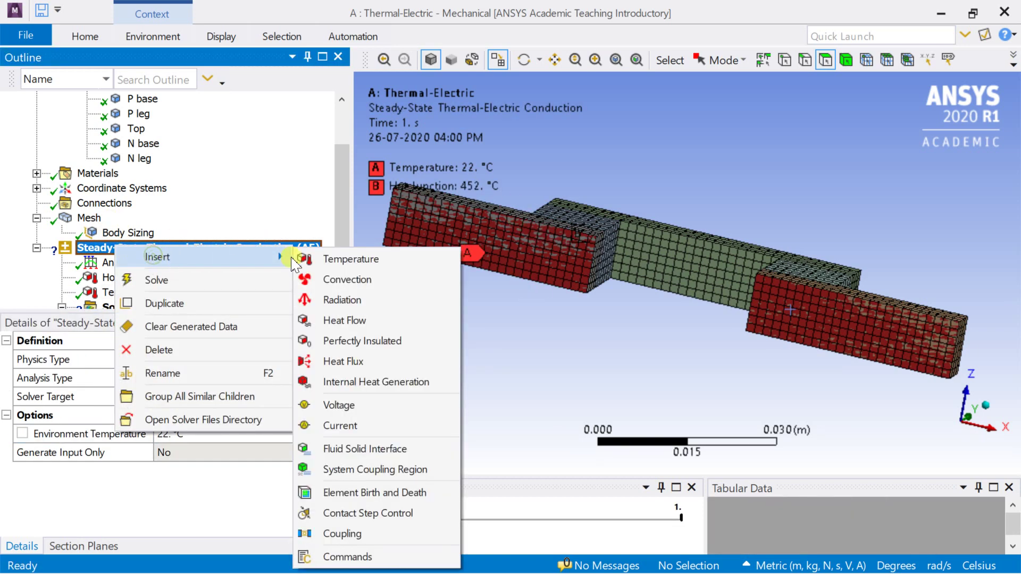
click(370, 407)
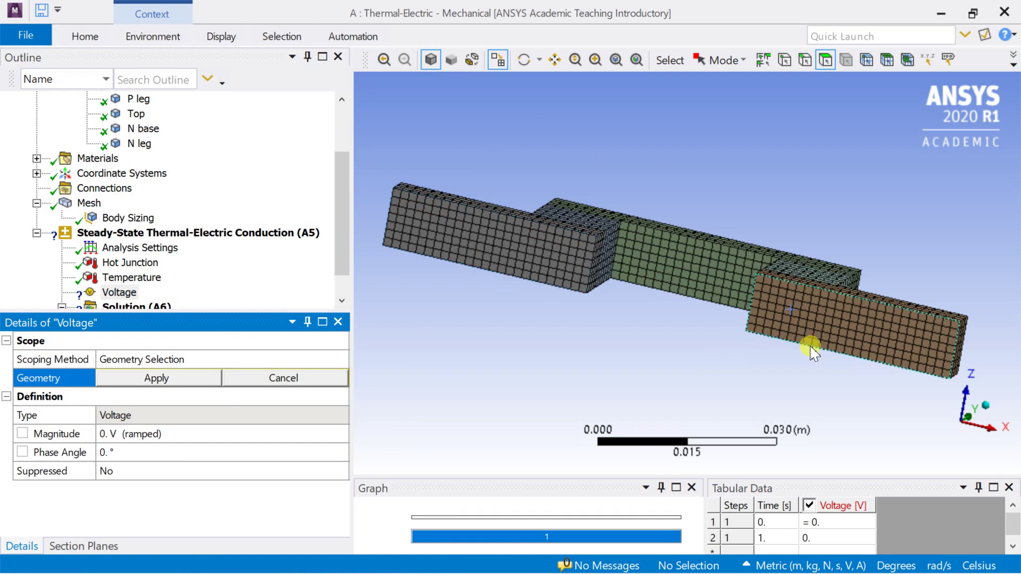
click(986, 404)
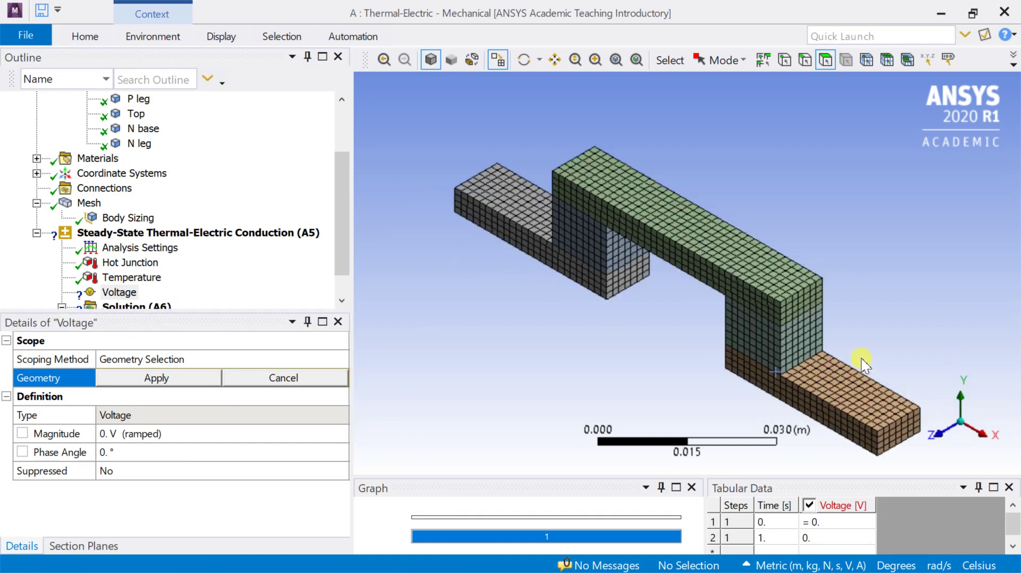
click(893, 435)
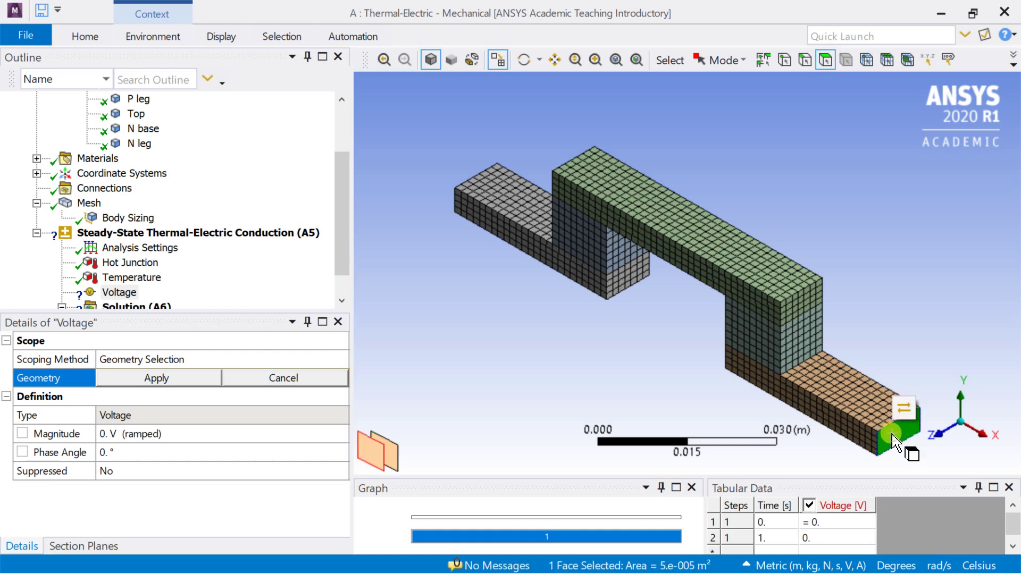
click(157, 379)
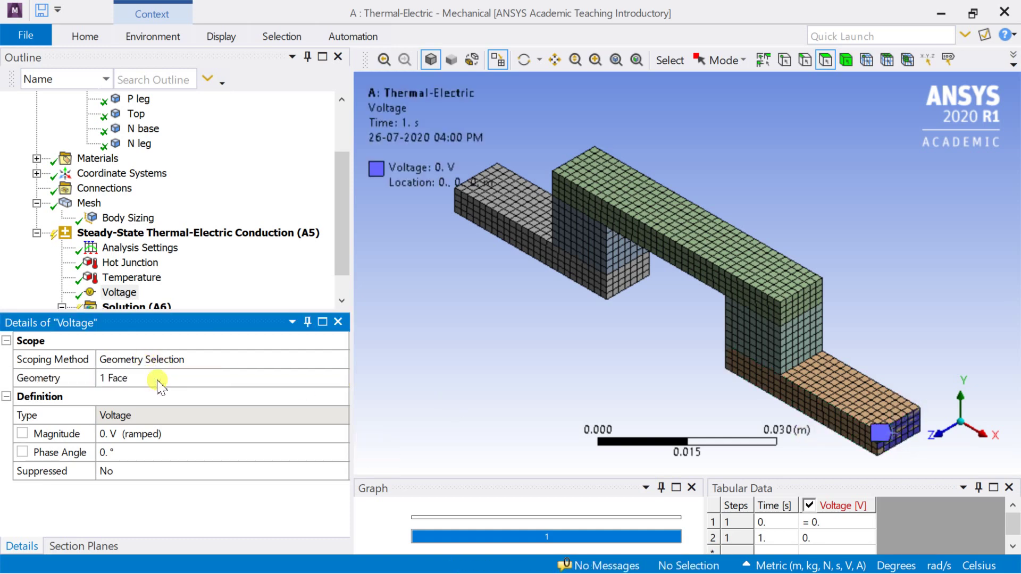
click(161, 435)
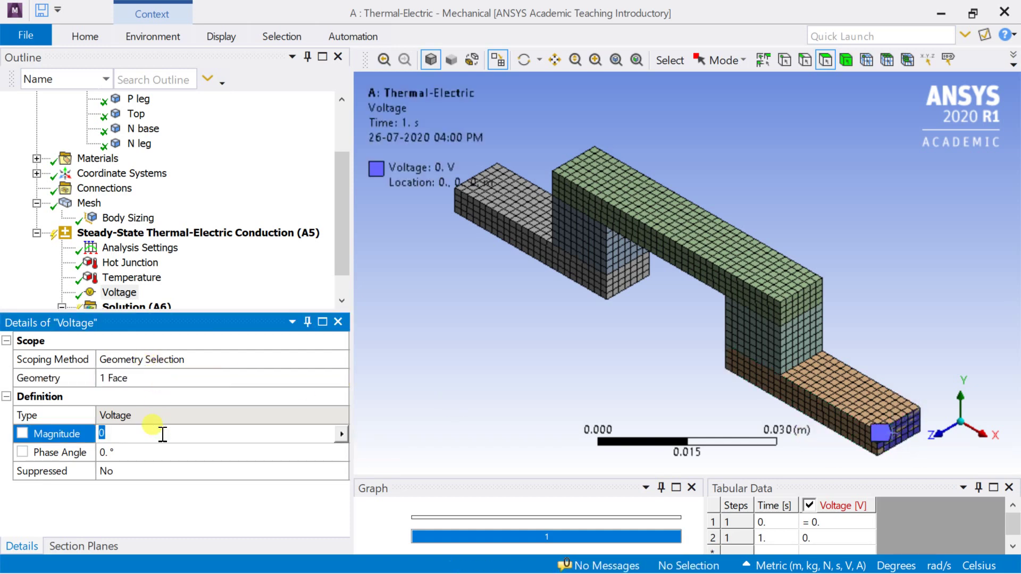
click(417, 375)
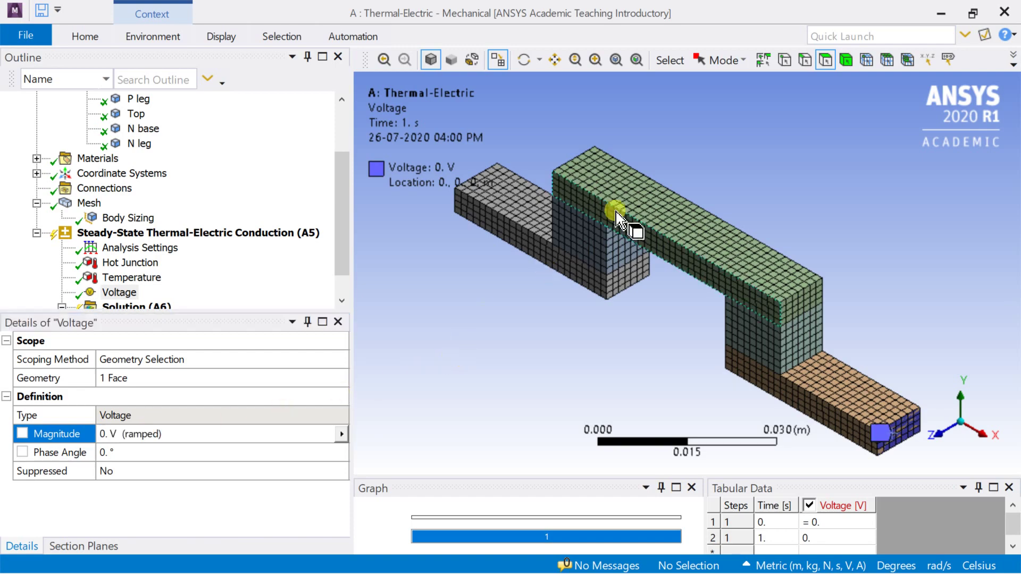
Add a second voltage load of 0.08 V to the outer end face of the gray base body
click(525, 60)
drag(572, 181, 739, 254)
middle_drag(739, 253, 734, 176)
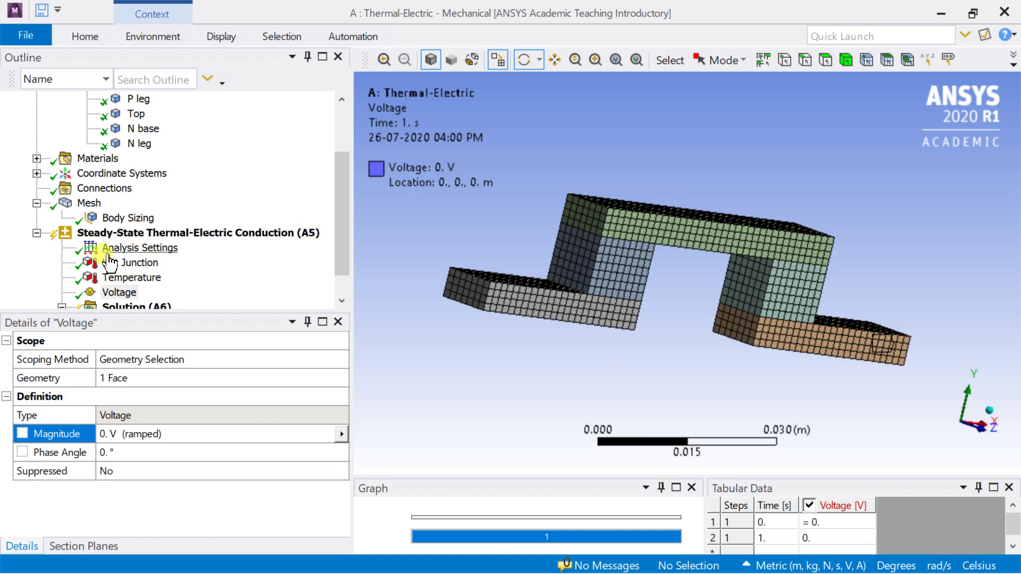
right_click(130, 234)
mouse_move(142, 245)
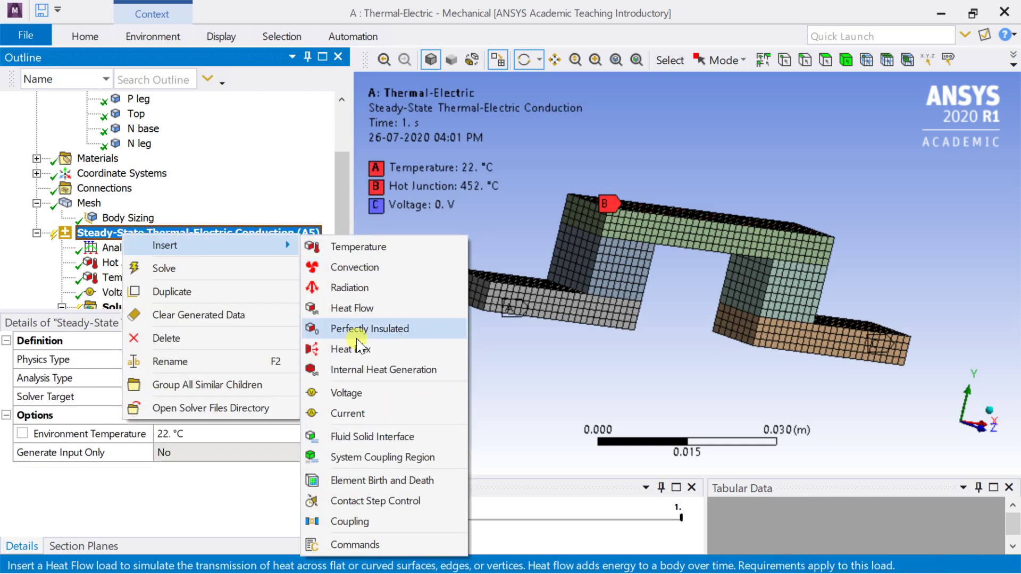
click(349, 390)
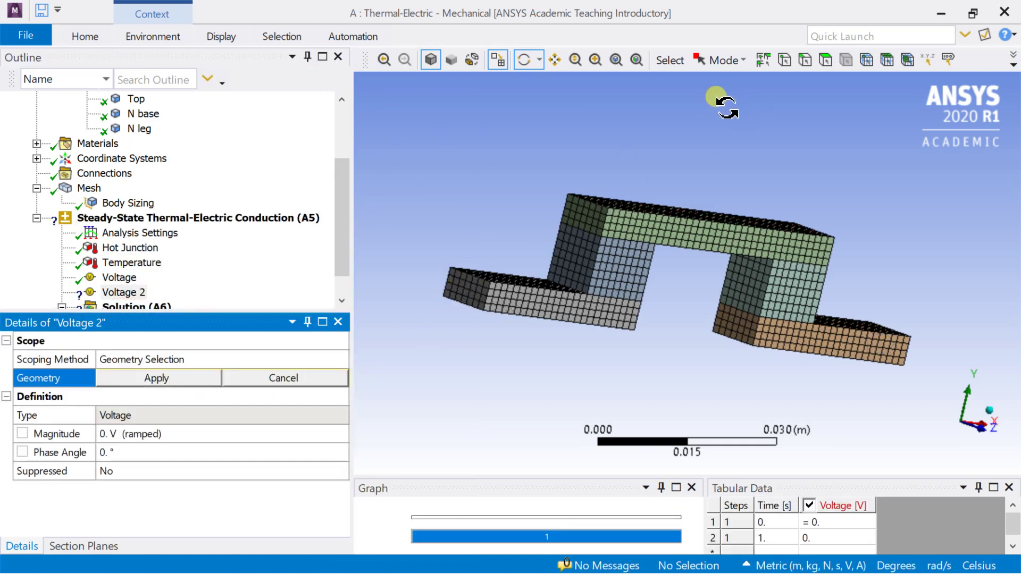
click(825, 60)
click(471, 290)
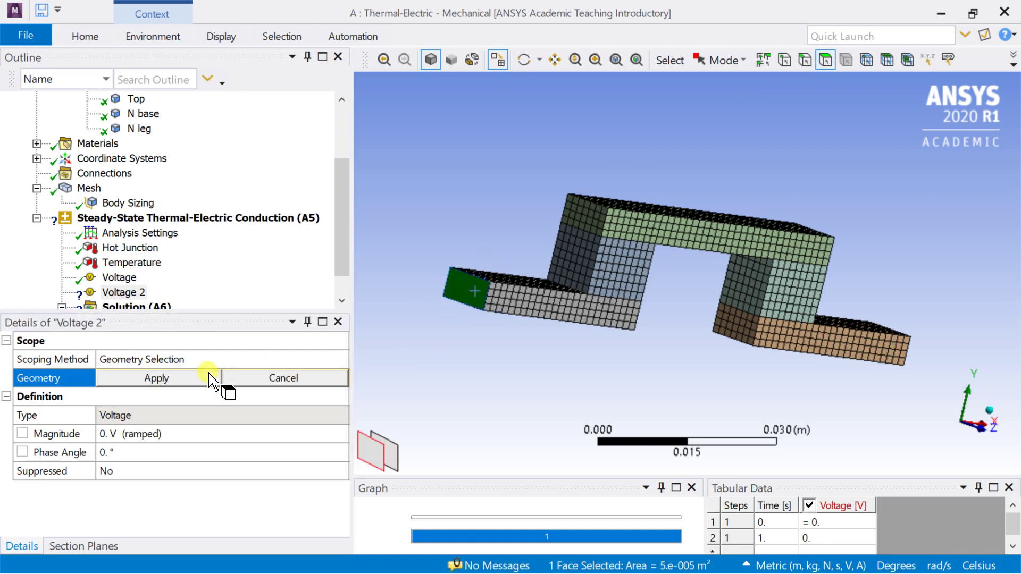
click(171, 379)
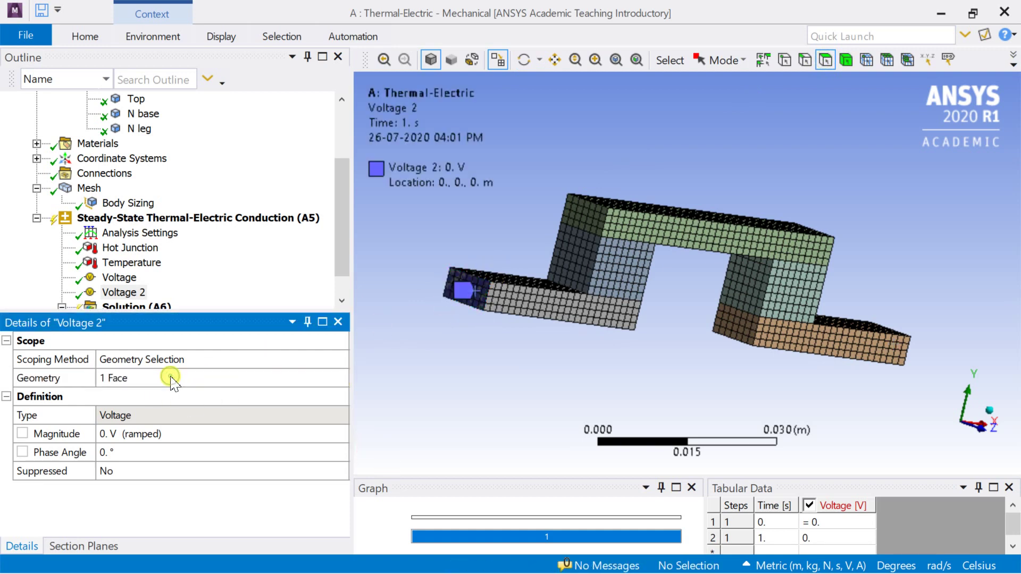
click(151, 434)
text(0.08)
key(Return)
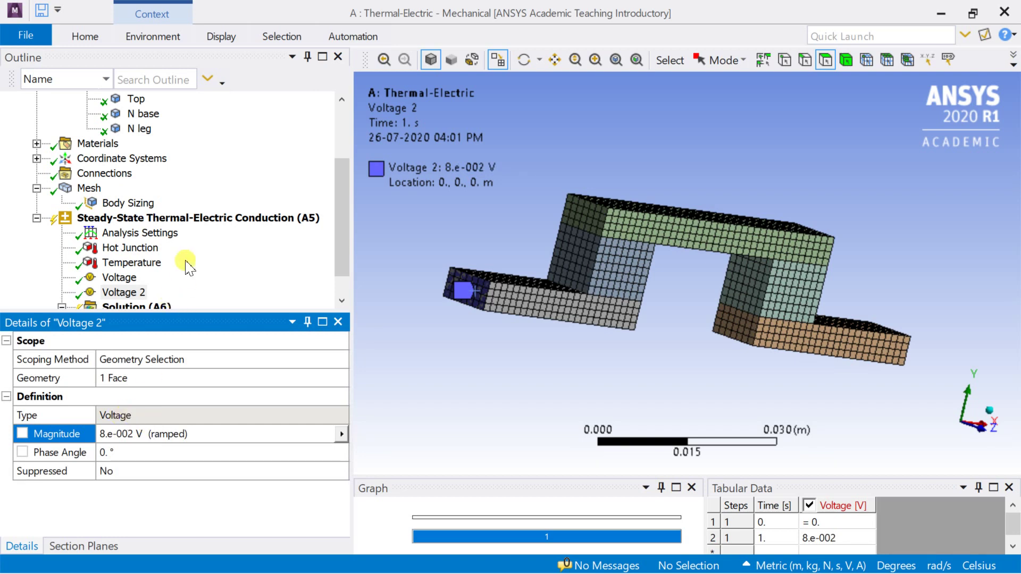
Rename the 0 V voltage load as low potential
click(126, 280)
right_click(128, 281)
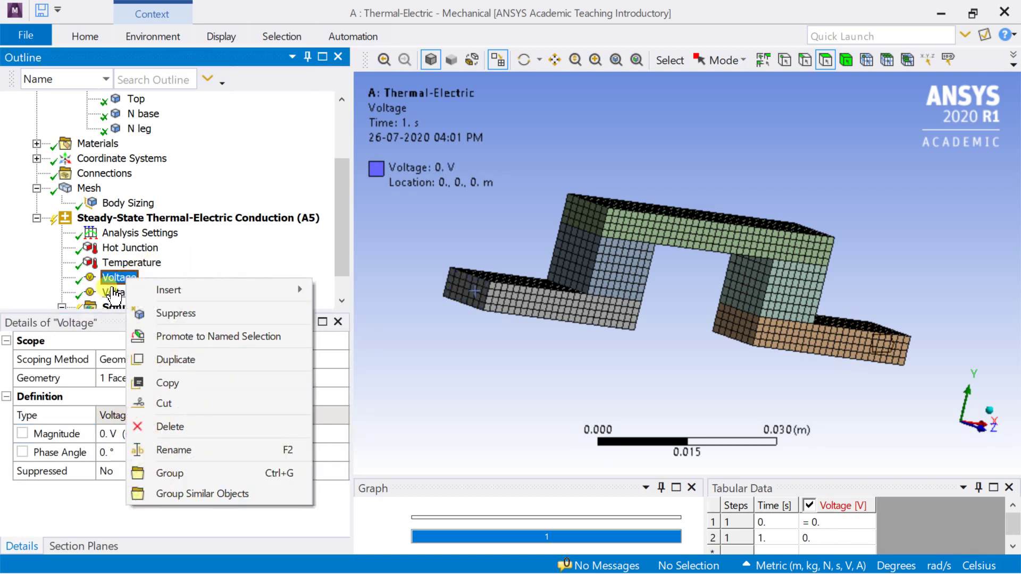
click(114, 291)
click(118, 281)
right_click(118, 284)
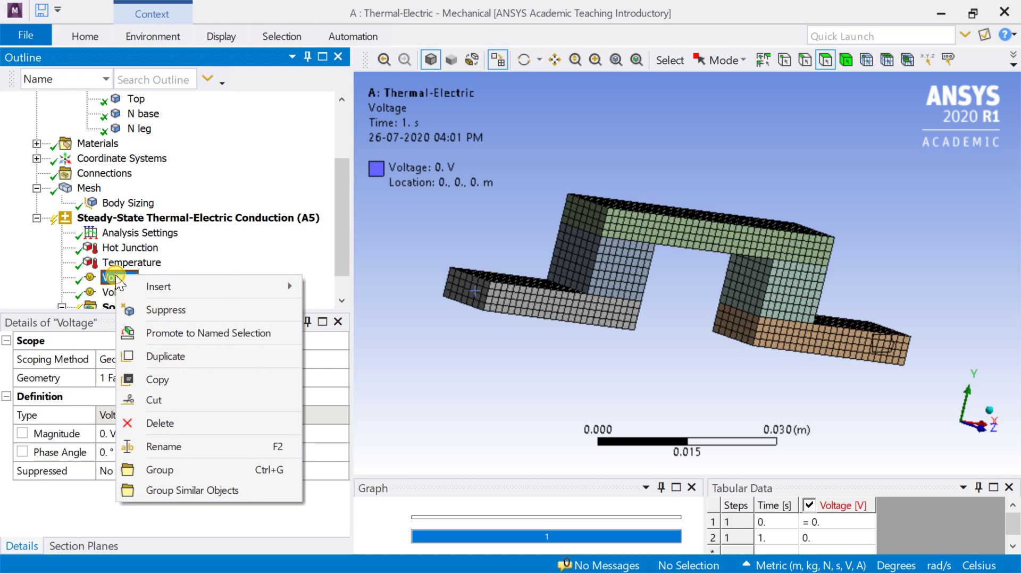
click(165, 450)
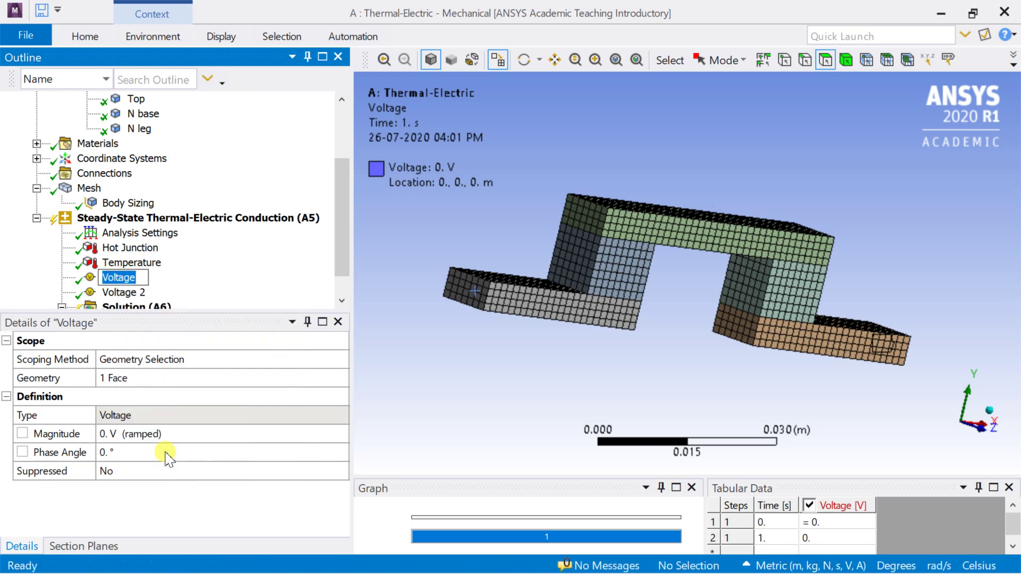
text(low potential)
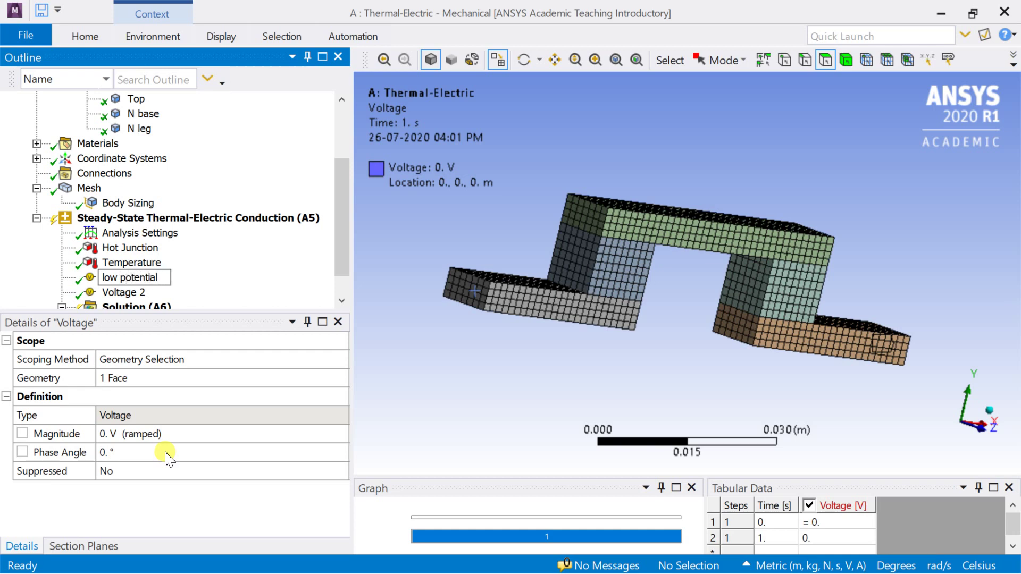
click(407, 258)
Rename the 0.08 V voltage load as High Potential
click(122, 293)
click(122, 292)
right_click(113, 293)
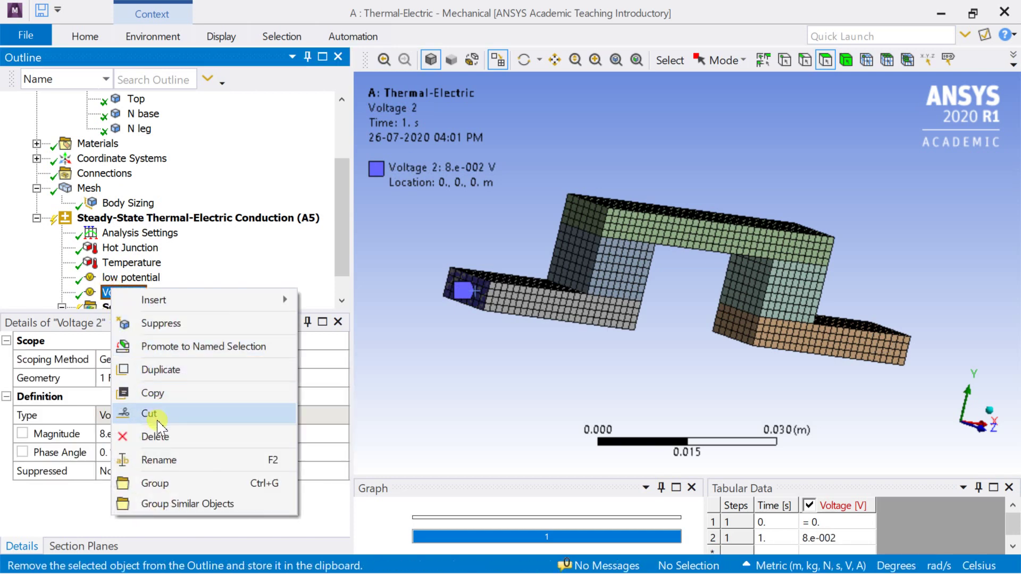
click(173, 460)
text(High Potential)
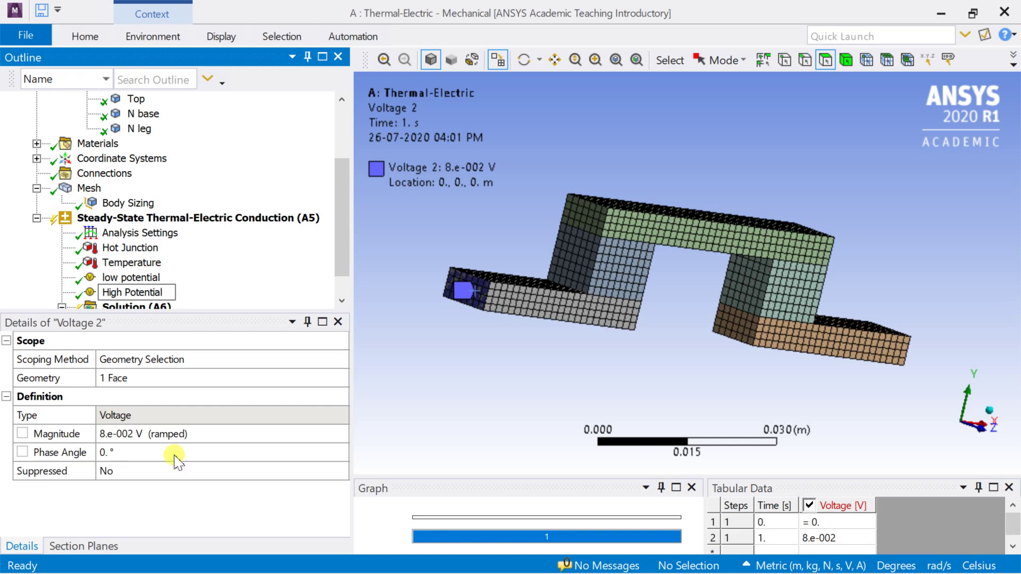
key(Return)
Rename the 22 °C temperature load on the base undersides as cold junction
click(149, 266)
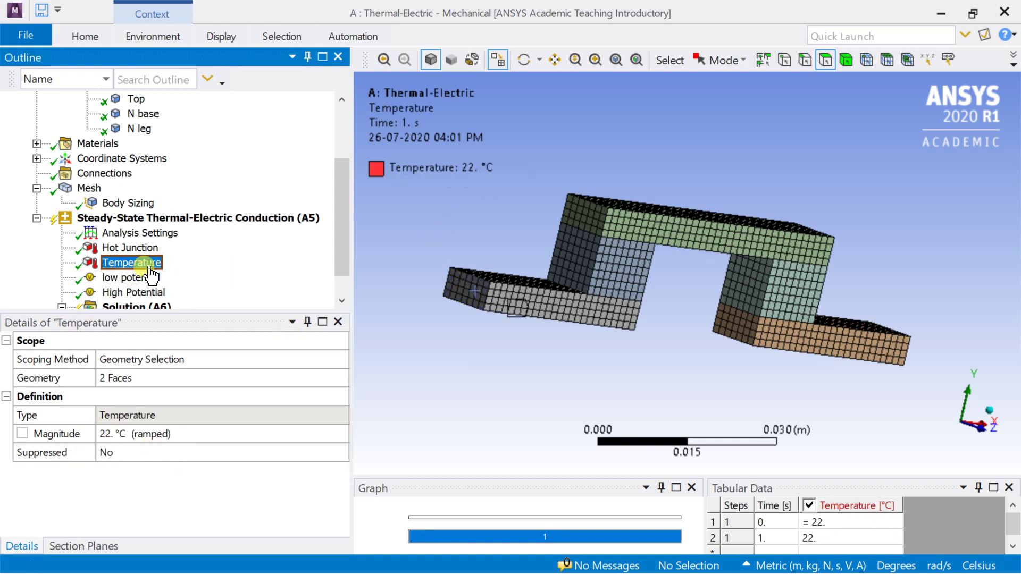
right_click(151, 268)
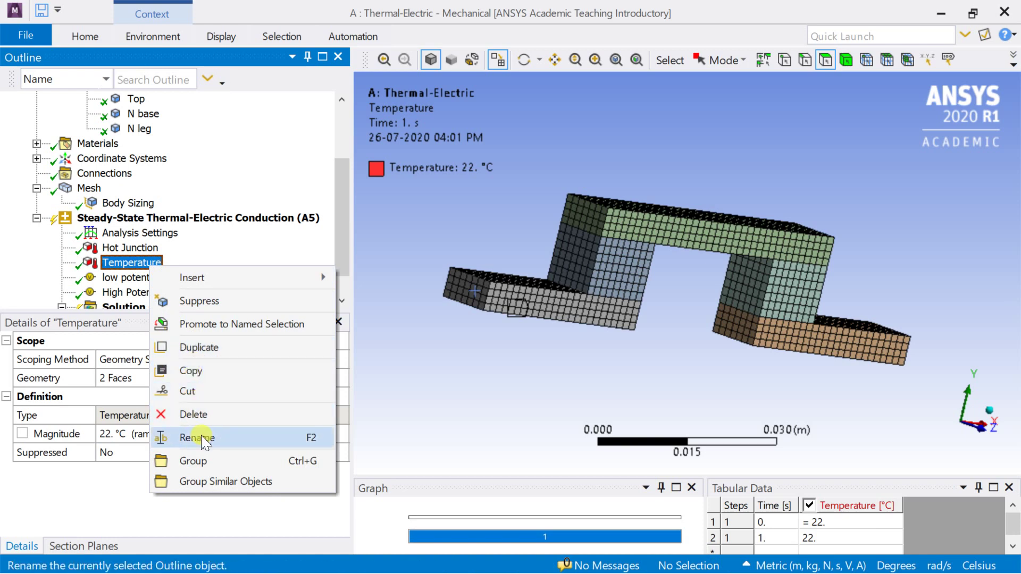
click(204, 439)
text(cold)
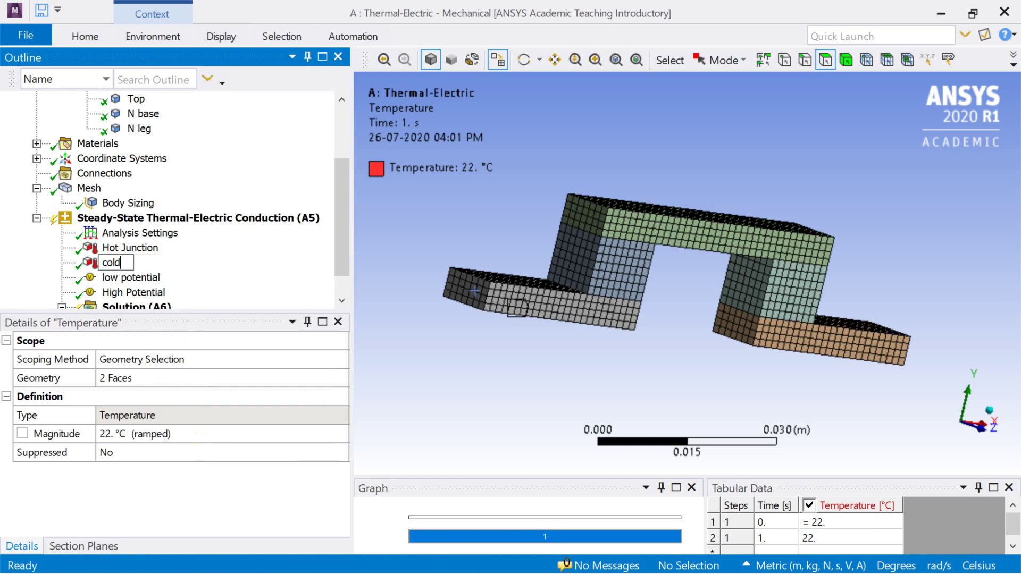
text( junction)
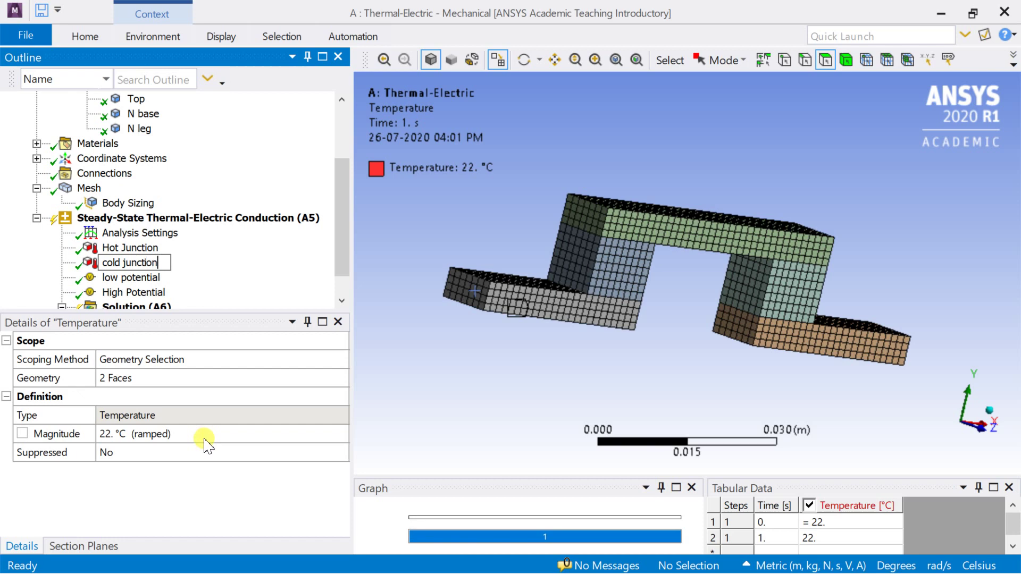
click(414, 228)
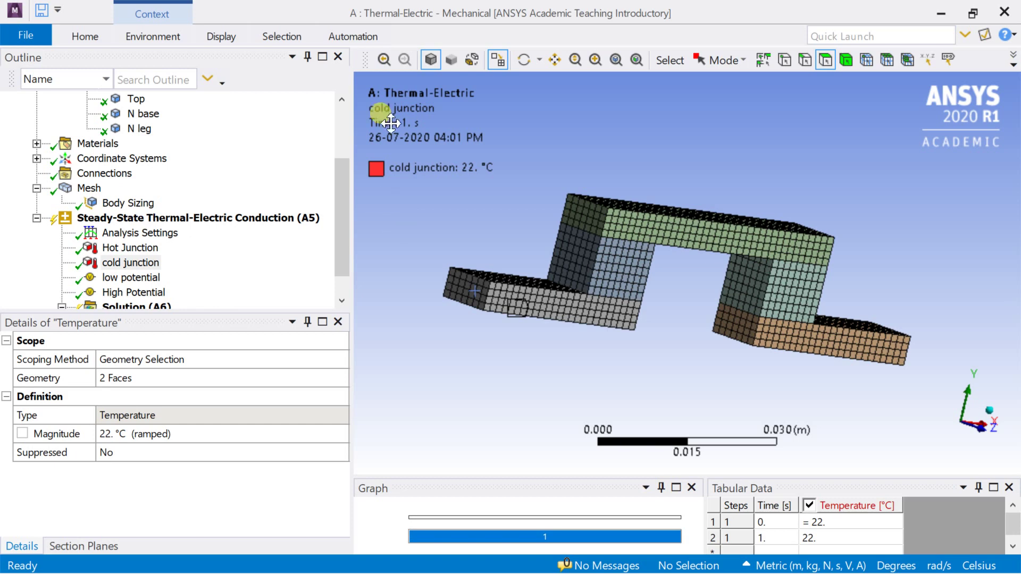
Insert a convection load in the analysis and select the side faces of all five bodies on one side of the module
right_click(102, 223)
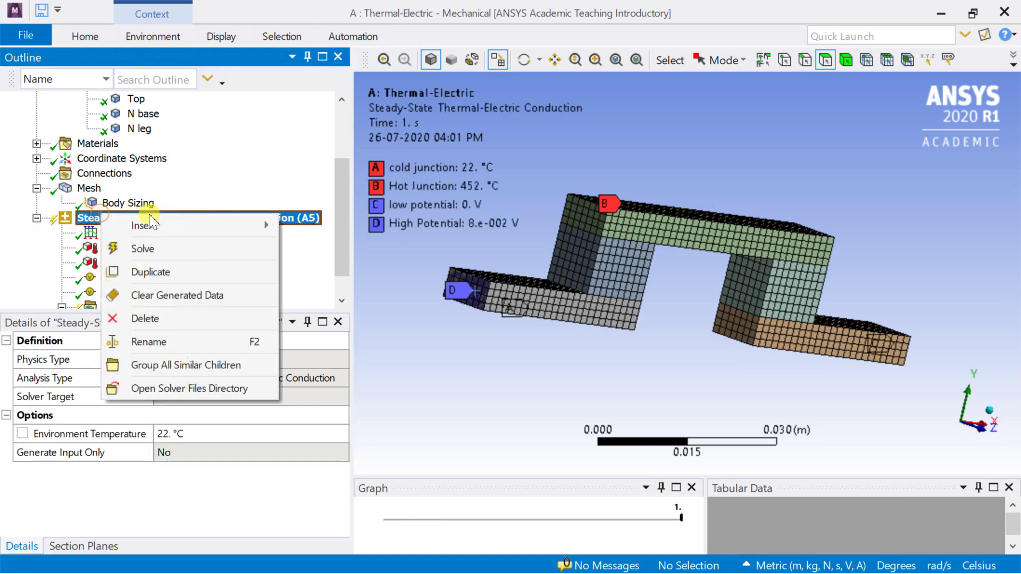
mouse_move(160, 226)
click(338, 254)
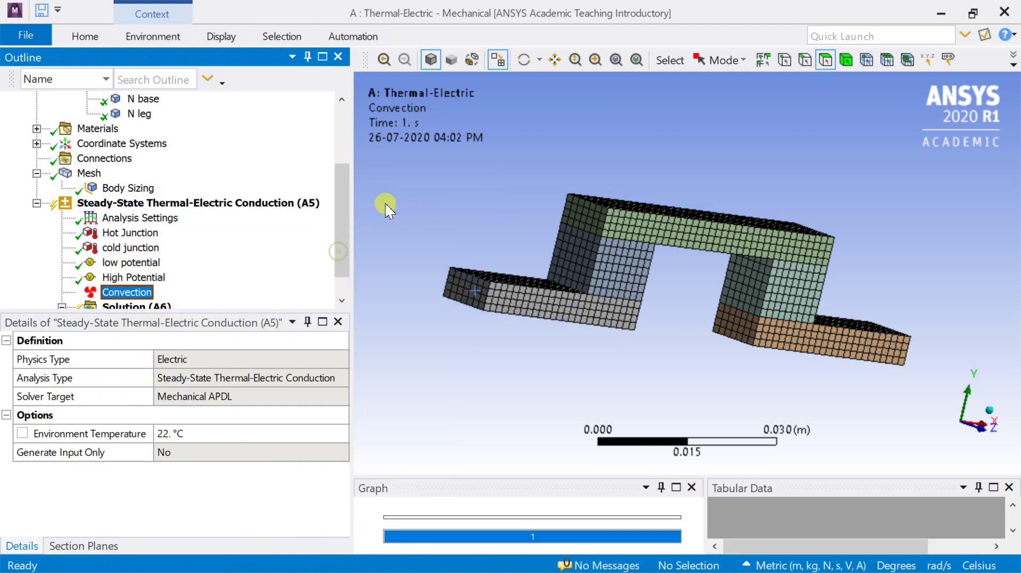
middle_drag(633, 242, 750, 169)
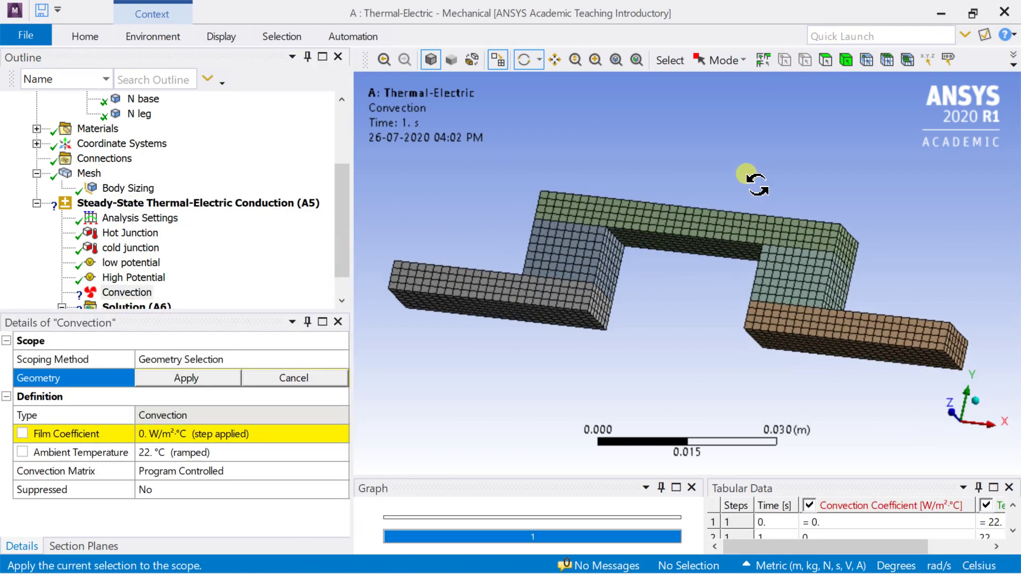
click(520, 292)
ctrl+click(563, 232)
ctrl+click(718, 228)
ctrl+click(787, 266)
ctrl+click(772, 320)
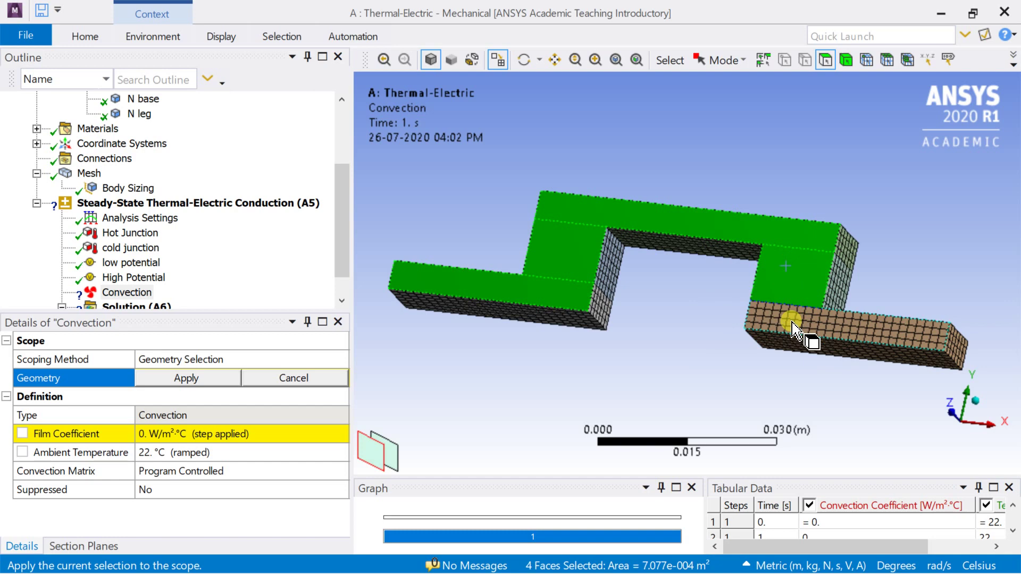
Add the top body's underside and the end faces of the top, legs and gray base that face the brown base to the convection selection
ctrl+click(818, 294)
ctrl+click(841, 252)
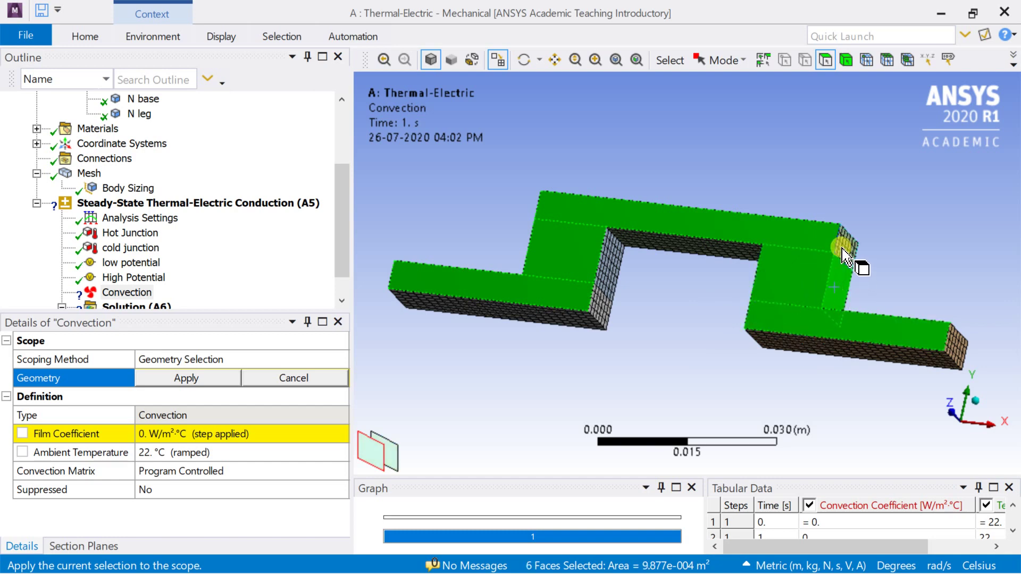
ctrl+click(613, 272)
ctrl+click(605, 311)
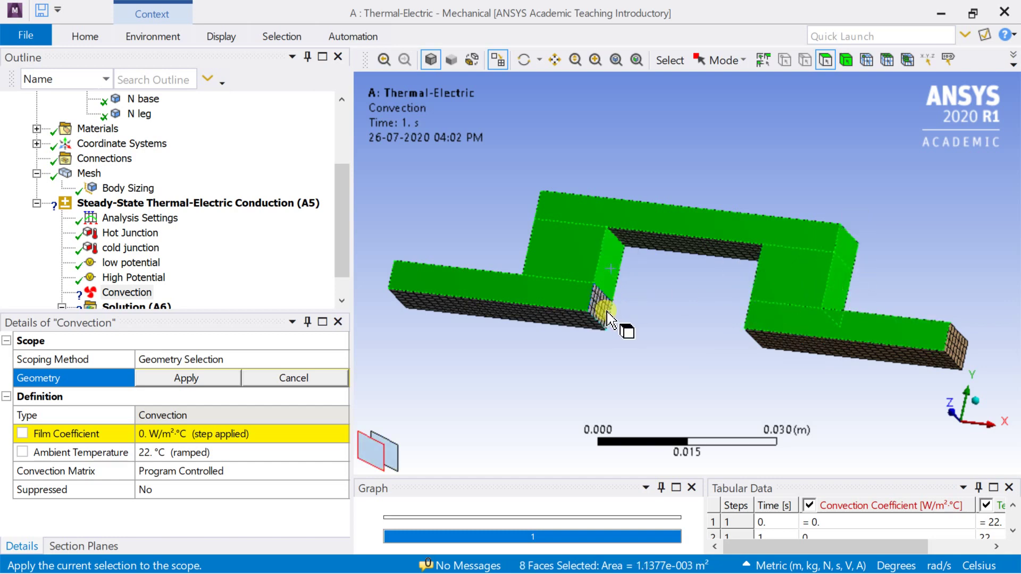
ctrl+click(665, 237)
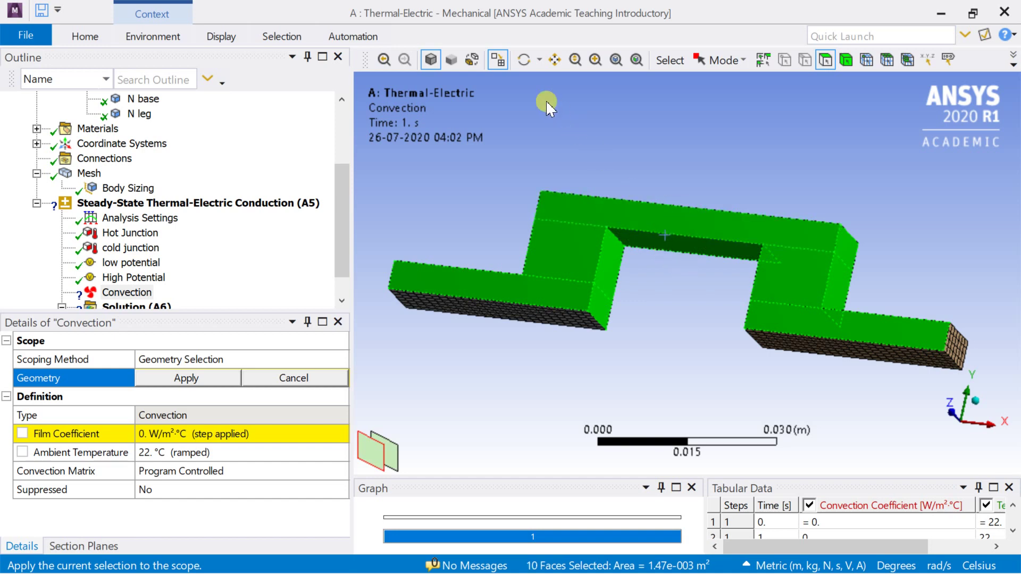
Add the oppositely facing end faces of the top body, both legs and the brown base to the convection selection
click(527, 62)
drag(564, 117, 689, 164)
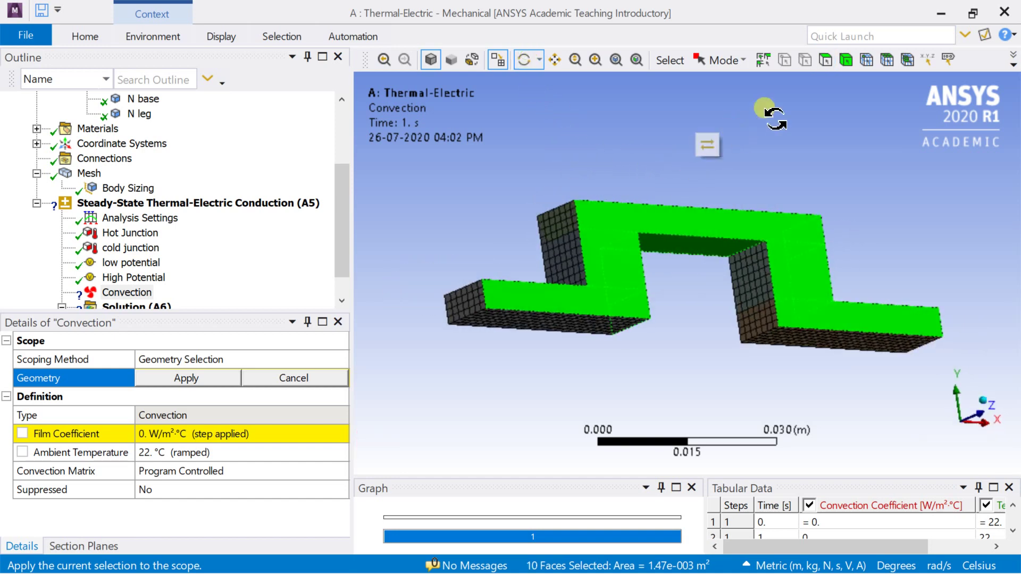
click(825, 59)
ctrl+click(749, 322)
ctrl+click(556, 217)
ctrl+click(571, 266)
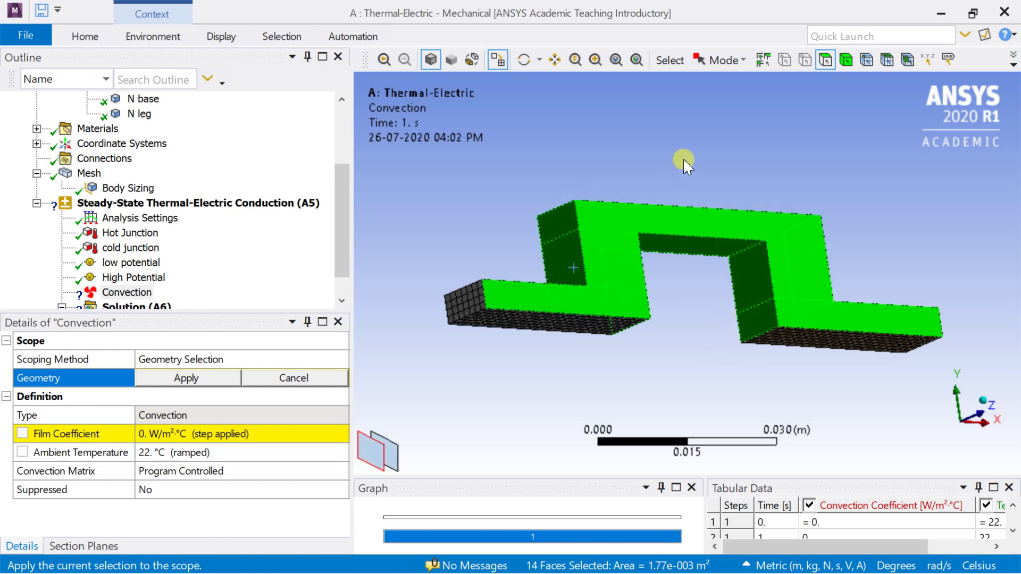
Add the remaining side faces of all five bodies and the upper faces of both bases, and apply the selection as the convection geometry
click(523, 59)
drag(598, 132, 796, 142)
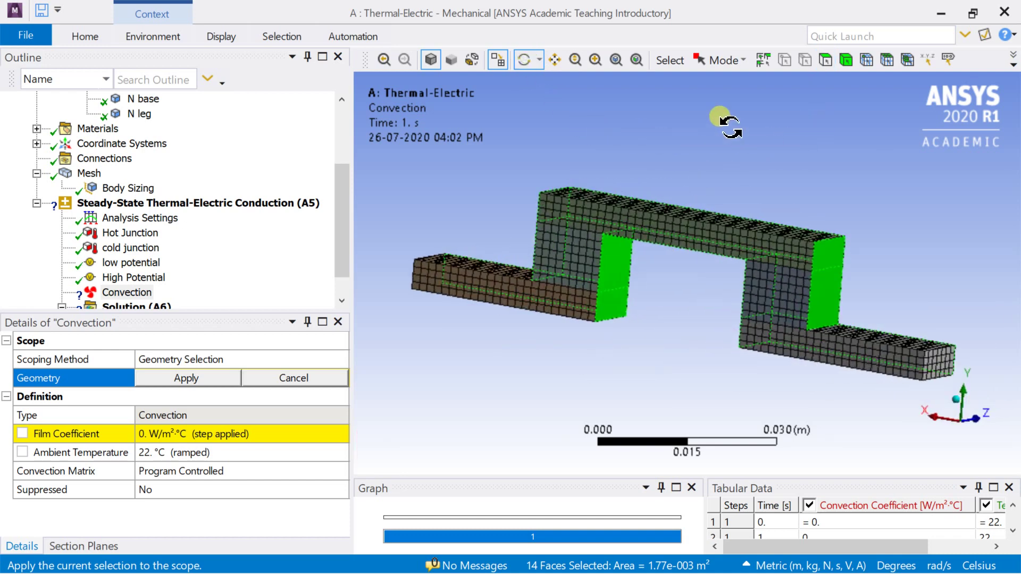
ctrl+click(885, 338)
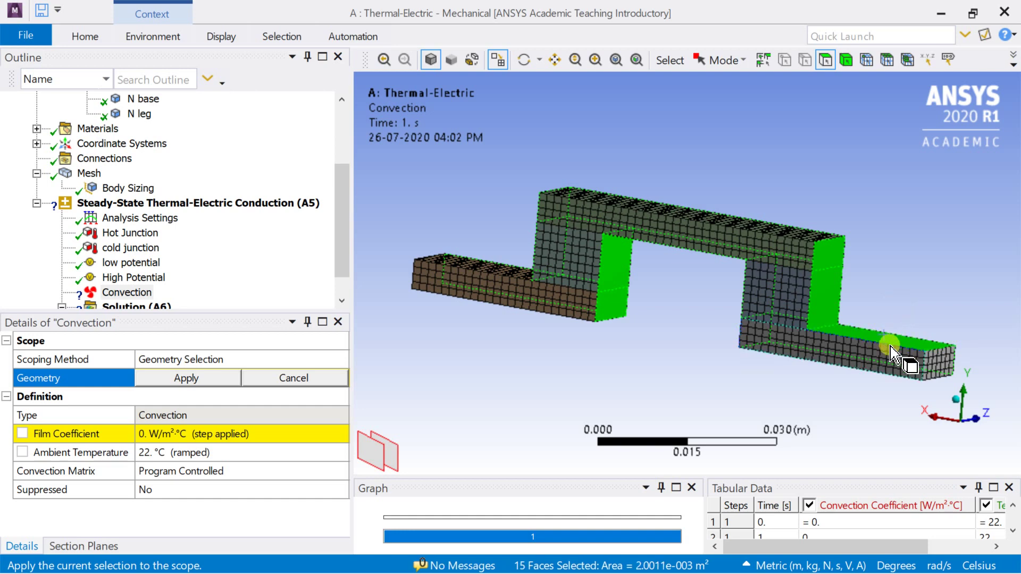
ctrl+click(861, 354)
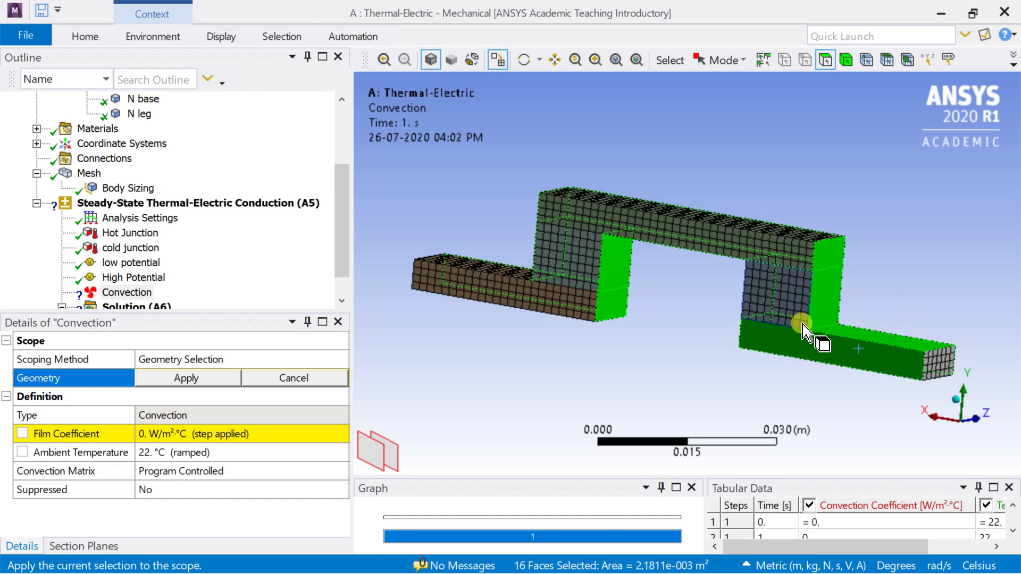
ctrl+click(787, 297)
ctrl+click(772, 246)
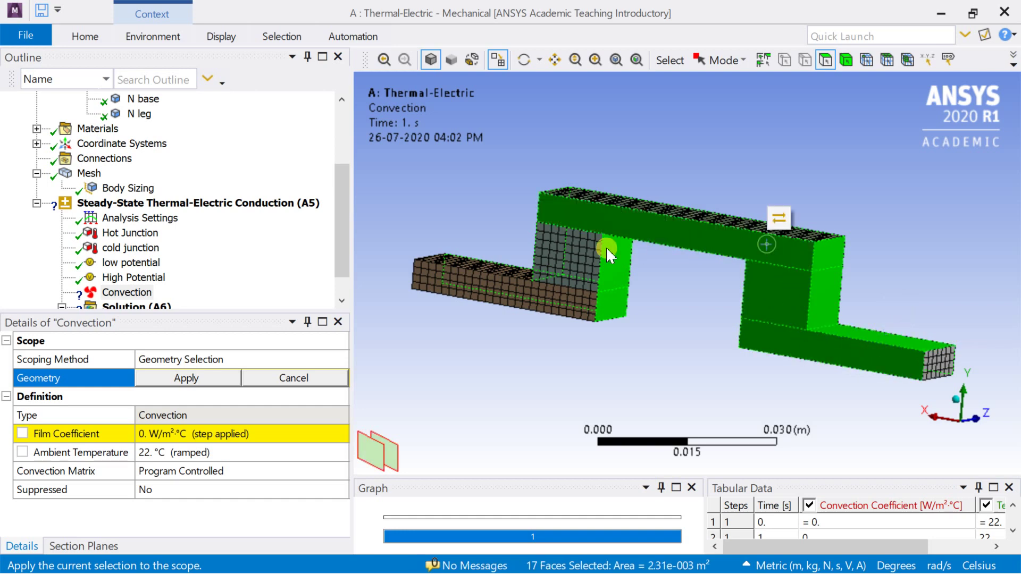
ctrl+click(572, 254)
ctrl+click(557, 305)
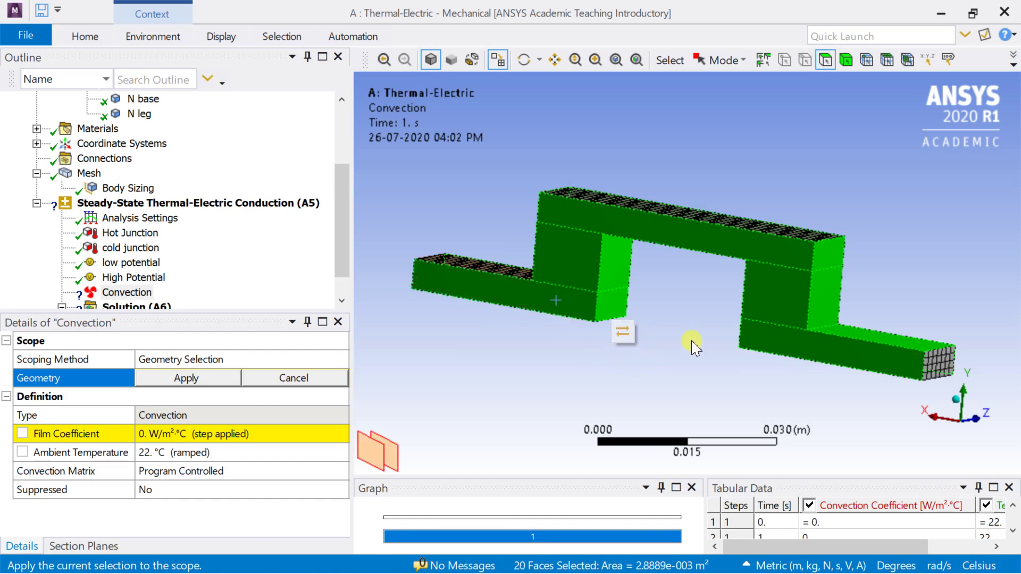
ctrl+click(487, 268)
click(210, 382)
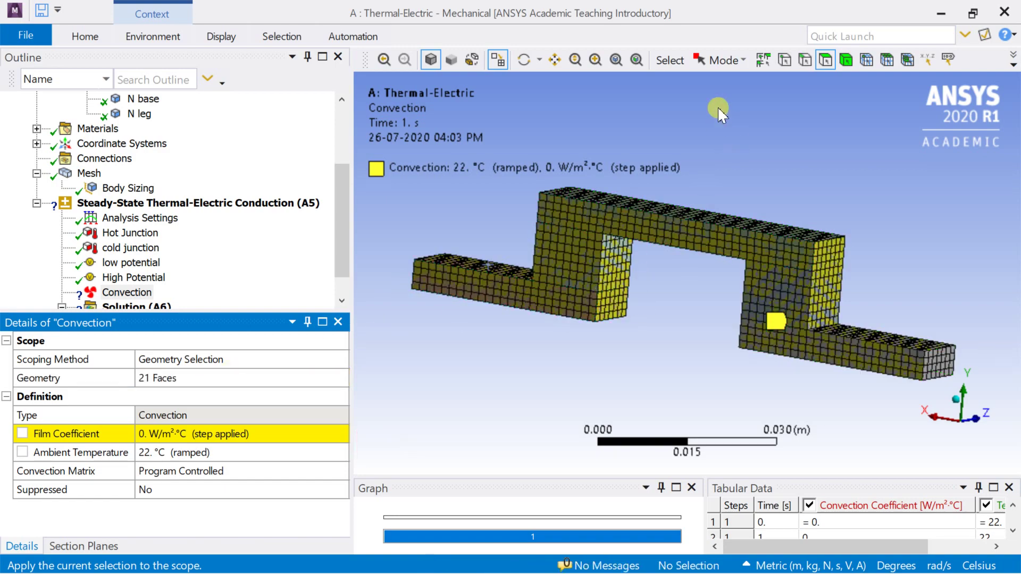
Set the convection load's film coefficient to 1e-6 W/m²·°C
click(523, 60)
drag(661, 149, 628, 250)
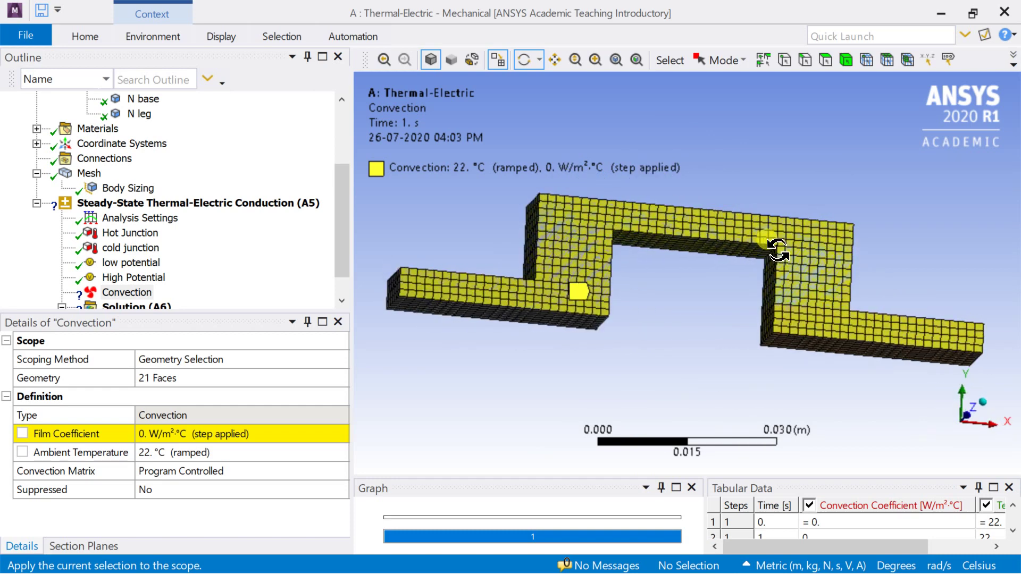
click(161, 434)
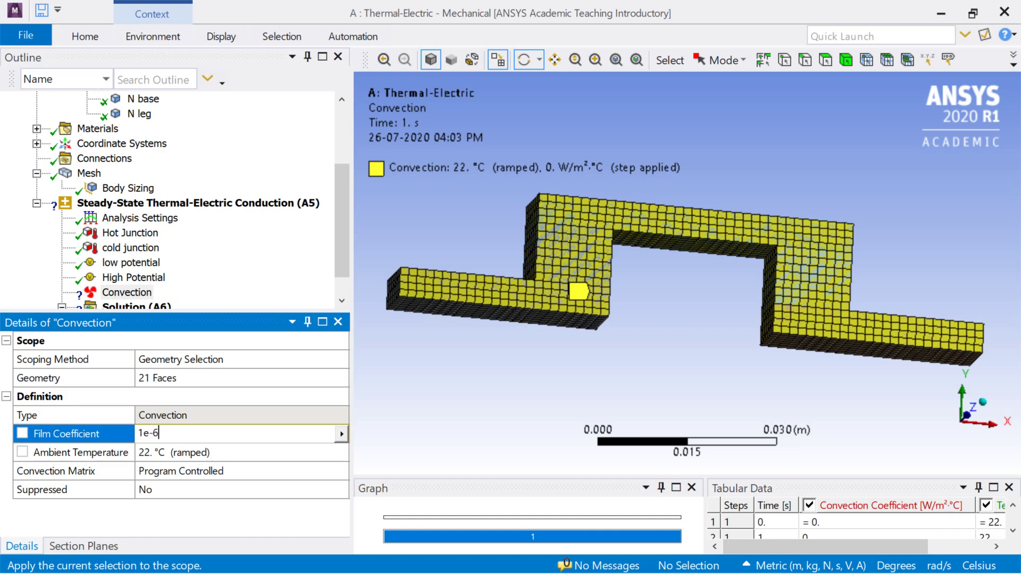
key(Return)
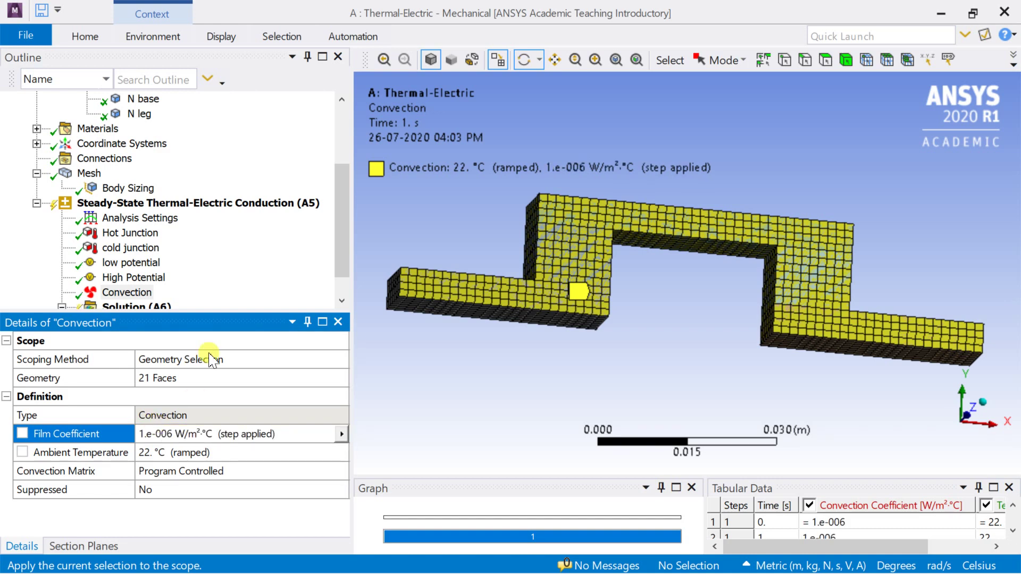
click(134, 278)
click(121, 294)
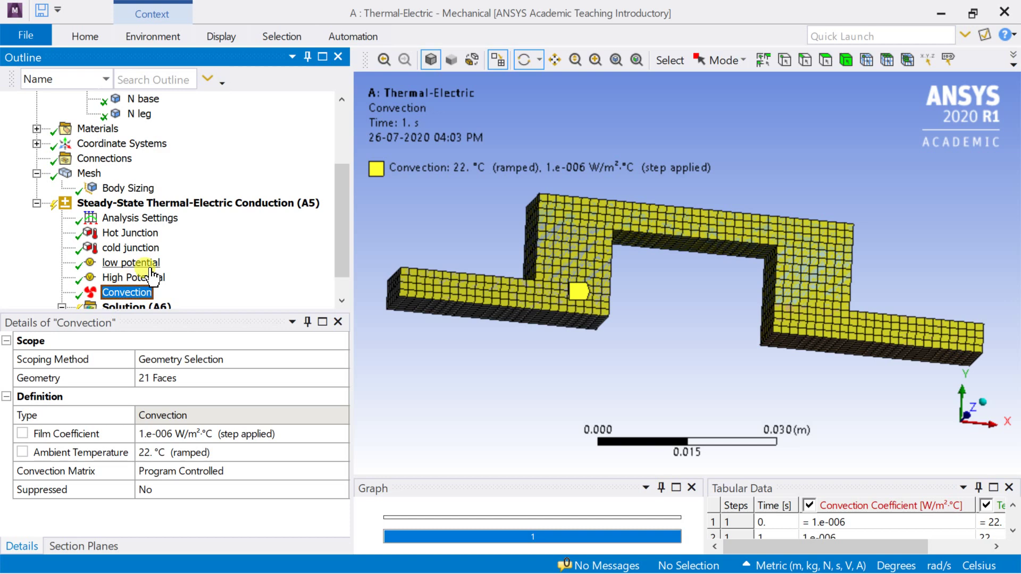
Insert a thermal Temperature result in the solution
scroll(157, 268, down, 1)
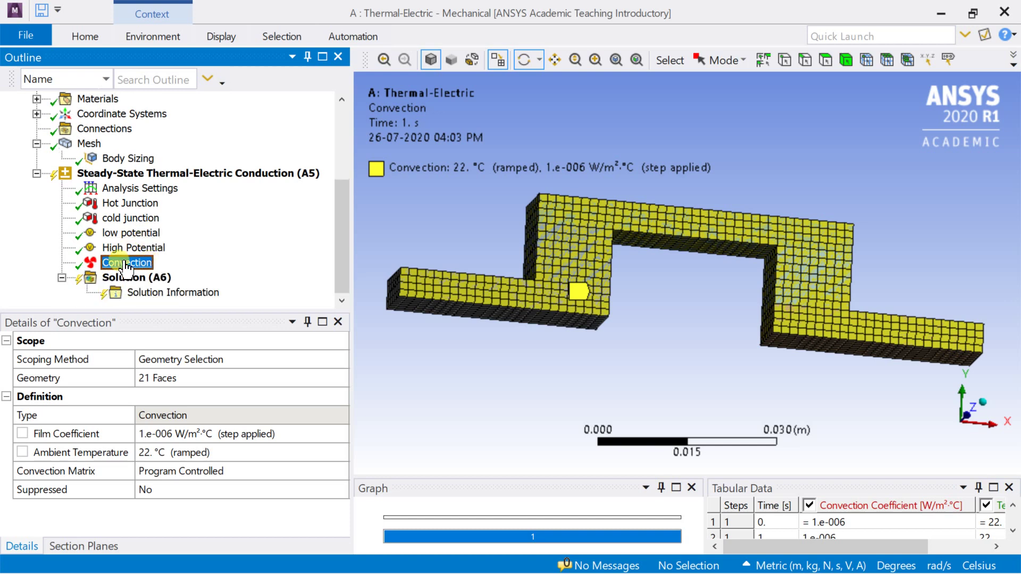
right_click(124, 275)
mouse_move(282, 283)
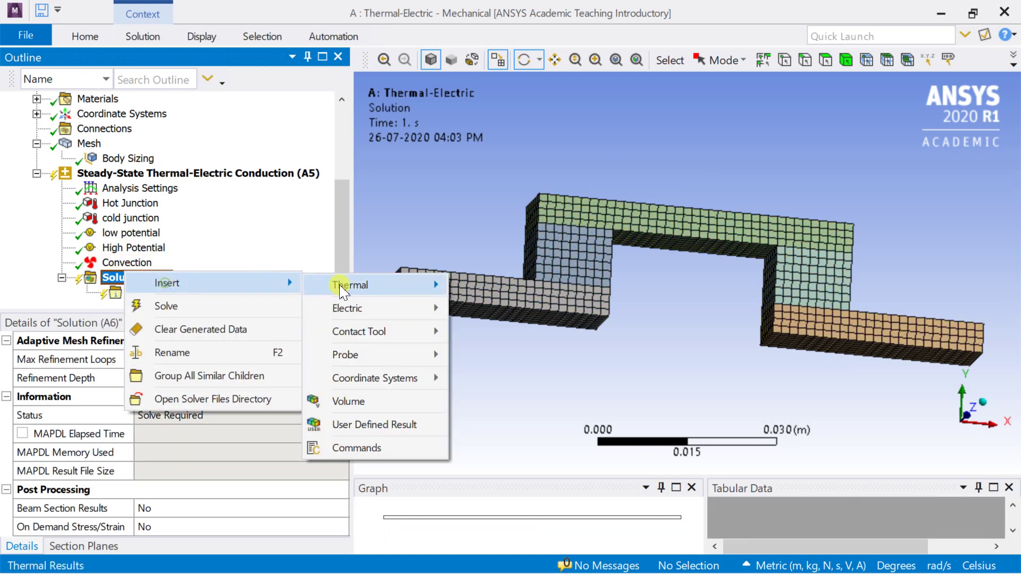
mouse_move(396, 289)
click(471, 288)
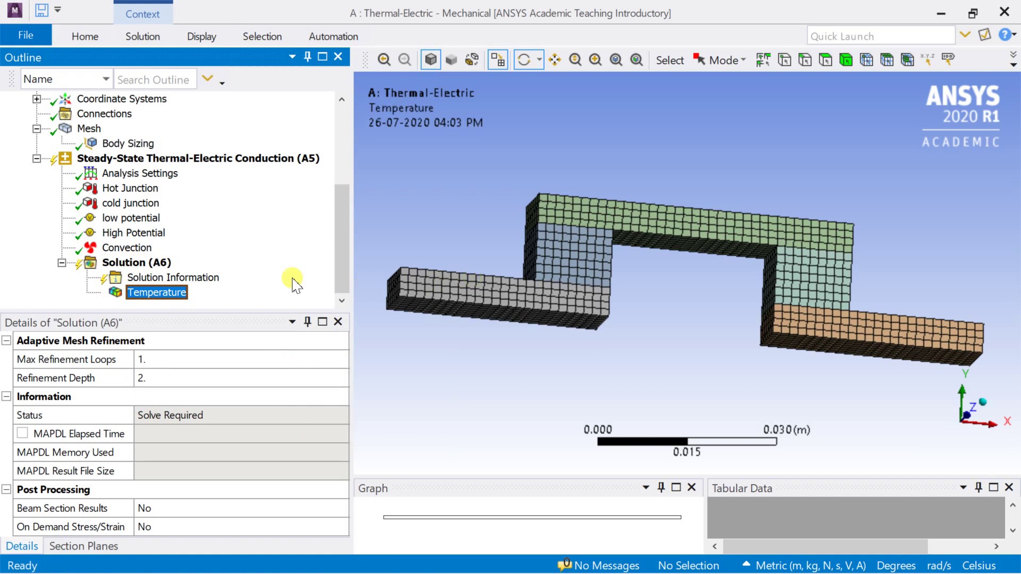
Insert an electric Total Current Density result in the solution
right_click(124, 264)
mouse_move(177, 278)
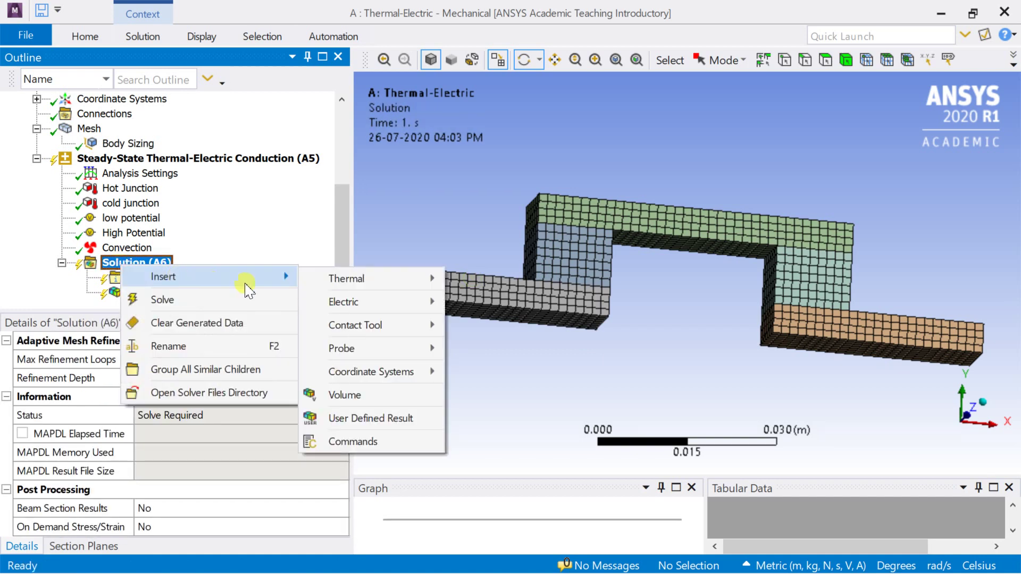
mouse_move(344, 302)
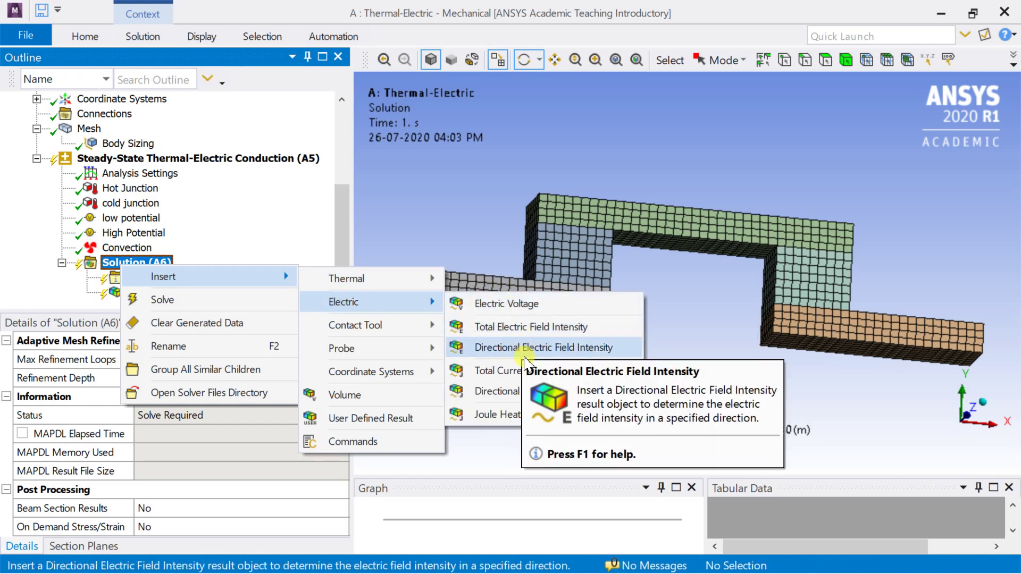
click(531, 370)
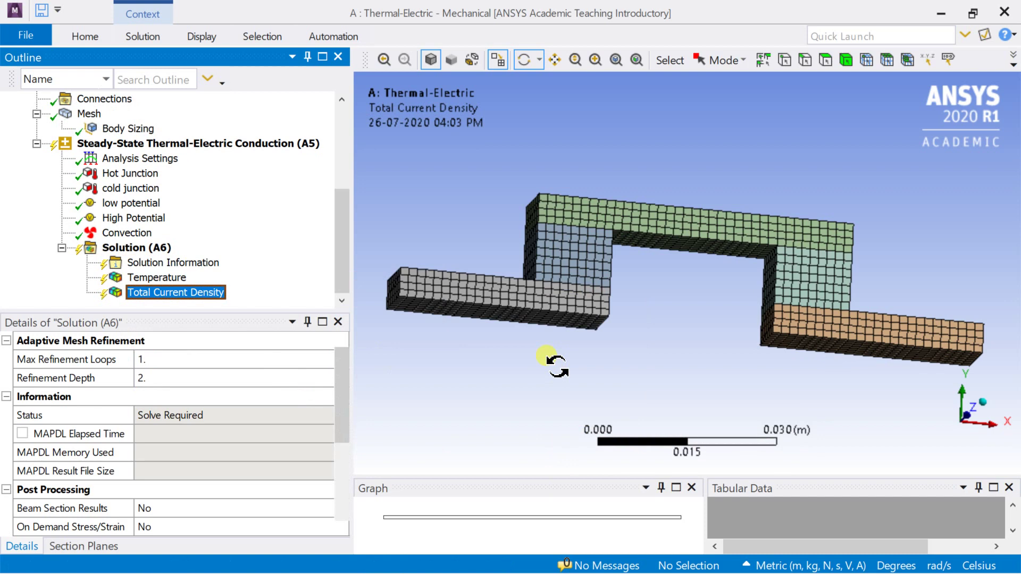
Insert a Current Reaction probe in the solution and assign it to the low potential boundary condition
right_click(158, 252)
mouse_move(201, 266)
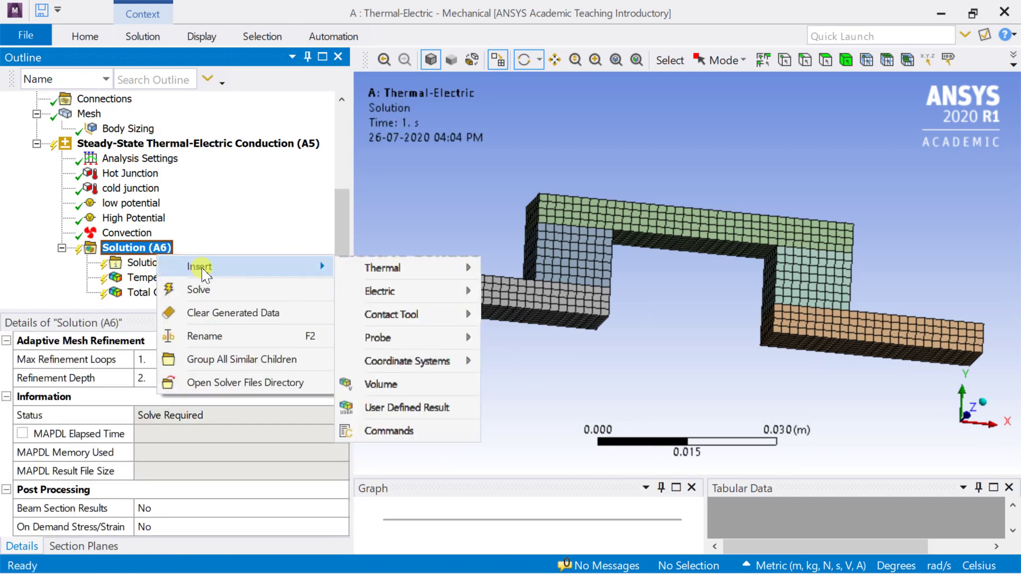
click(424, 339)
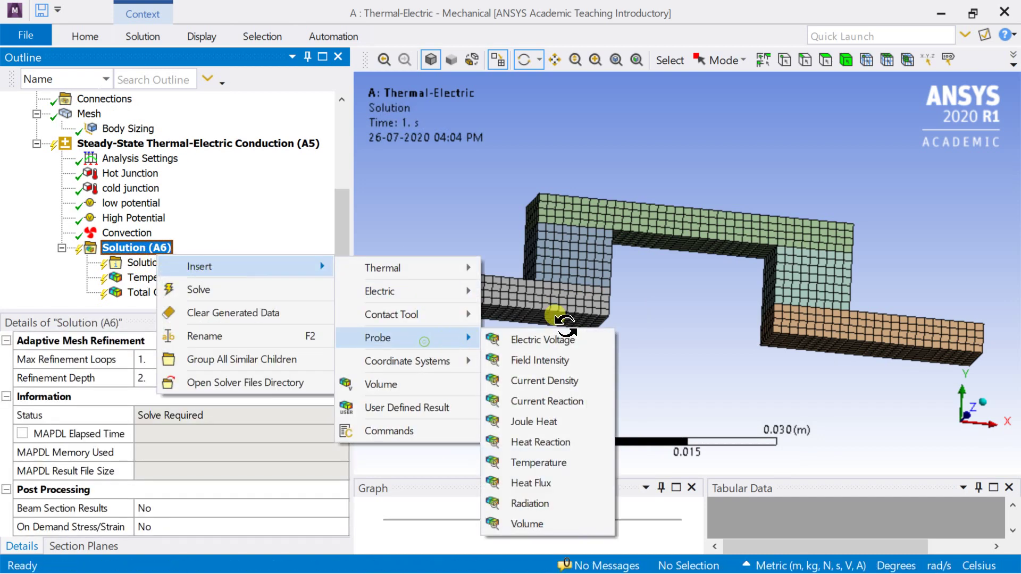
click(556, 399)
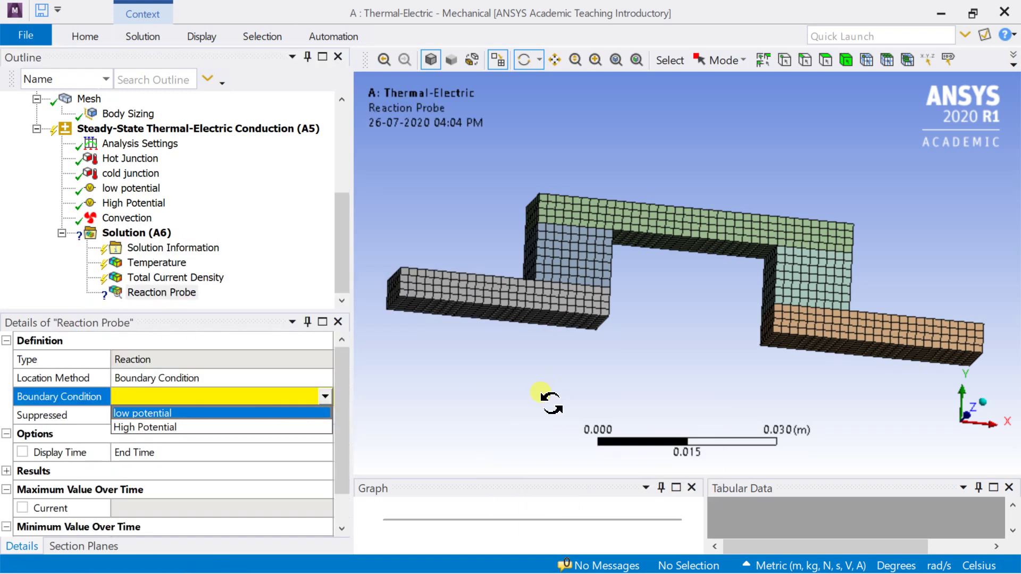
click(279, 414)
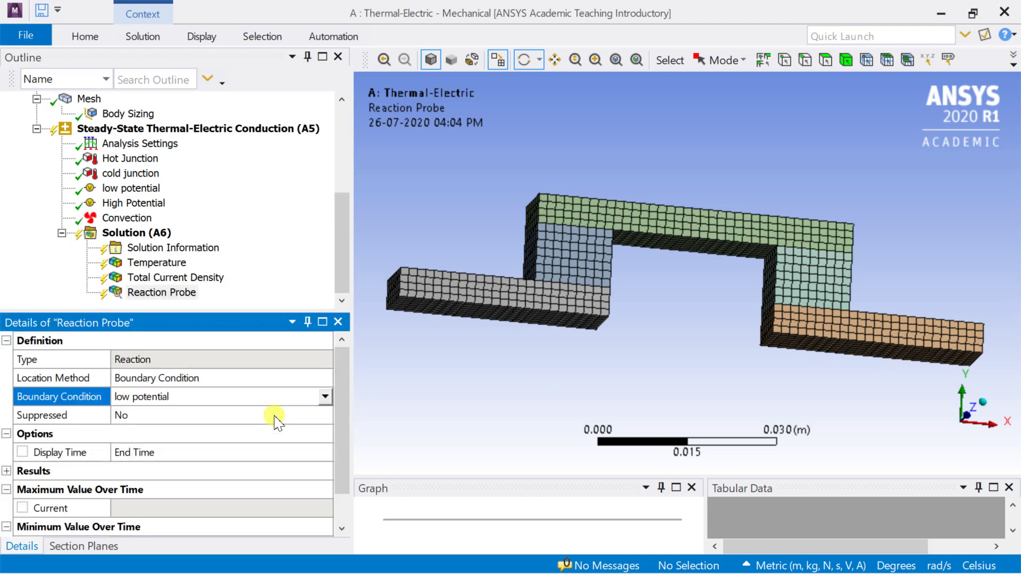
Rename the new reaction probe as "current"
right_click(167, 296)
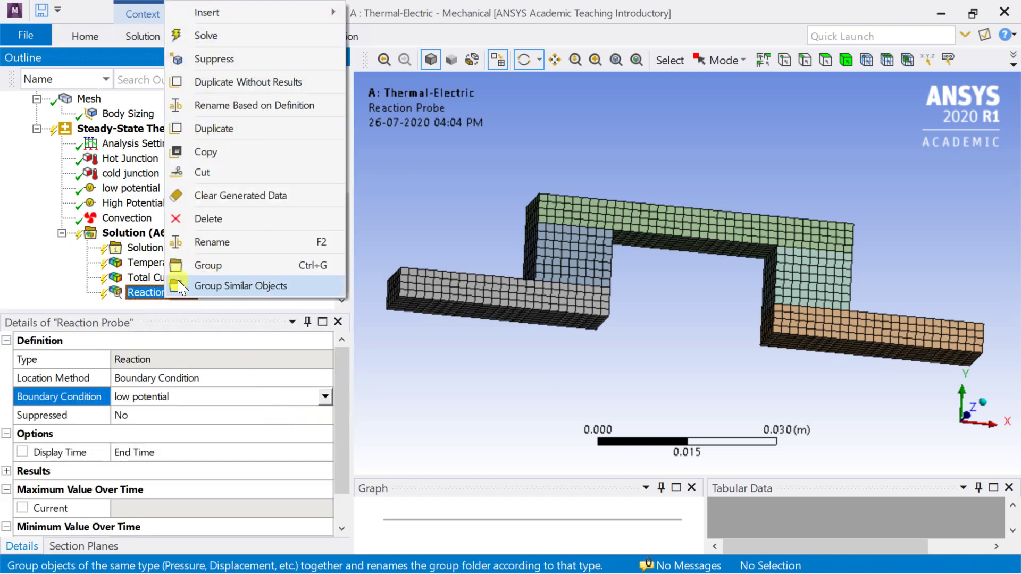
click(208, 243)
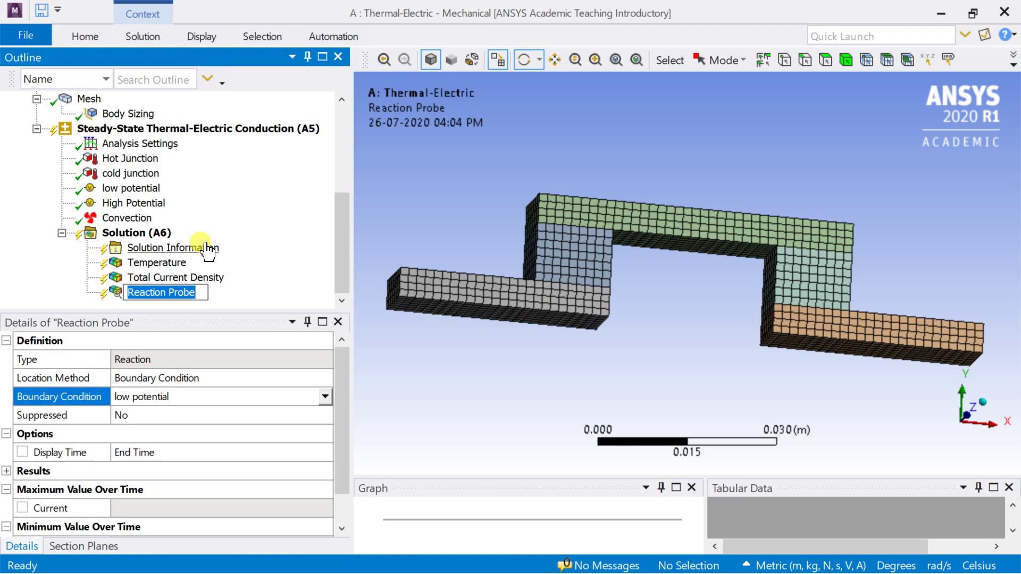
text(current)
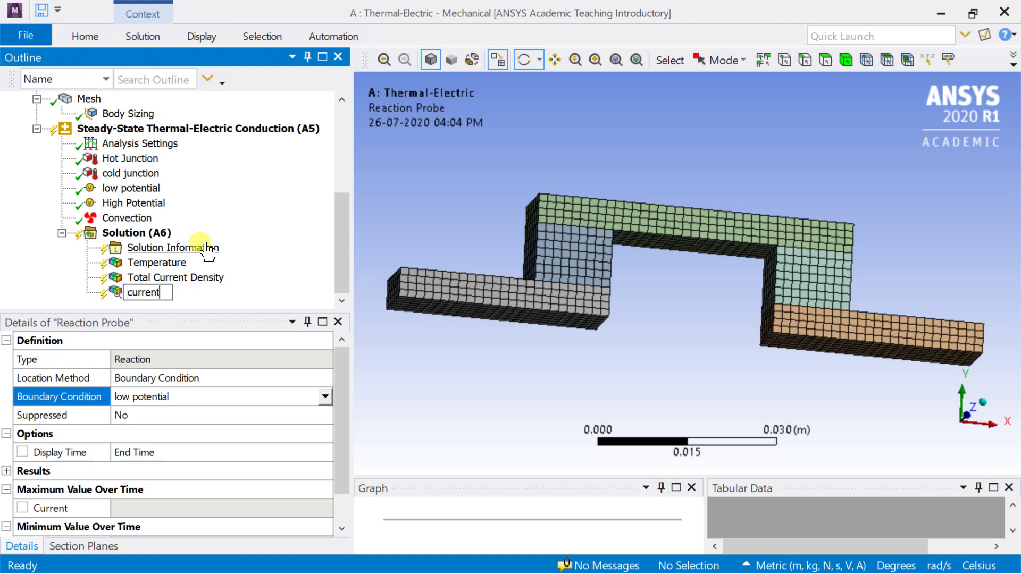
click(375, 175)
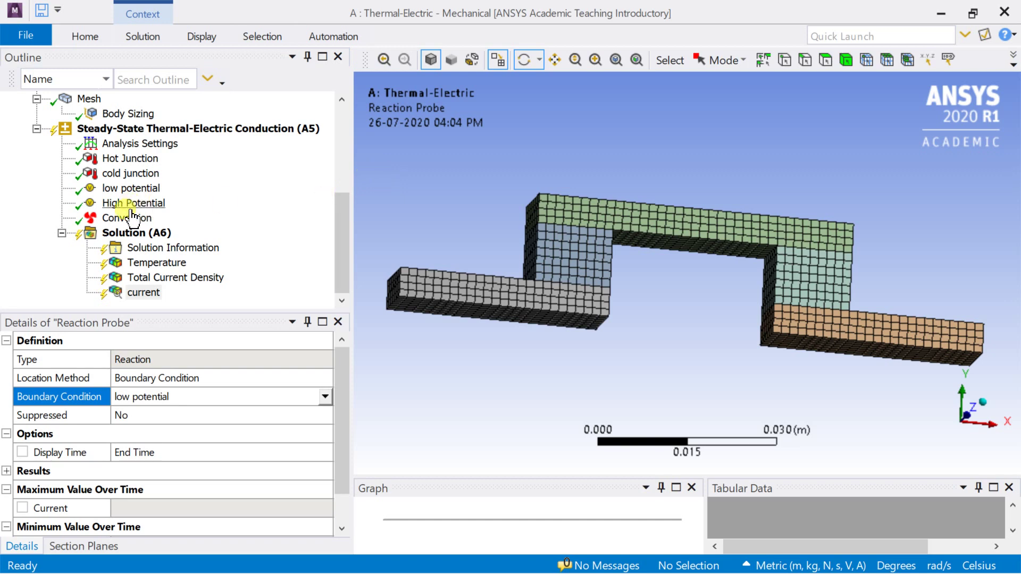
Insert a Heat Reaction probe in the solution and assign it to the Hot Junction boundary condition
click(123, 234)
right_click(126, 237)
mouse_move(170, 244)
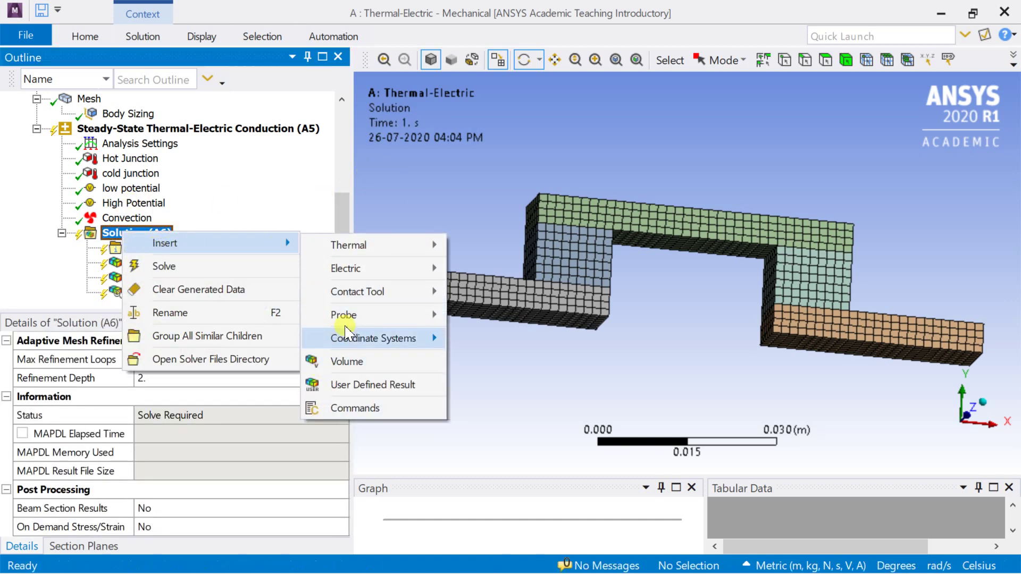
mouse_move(367, 318)
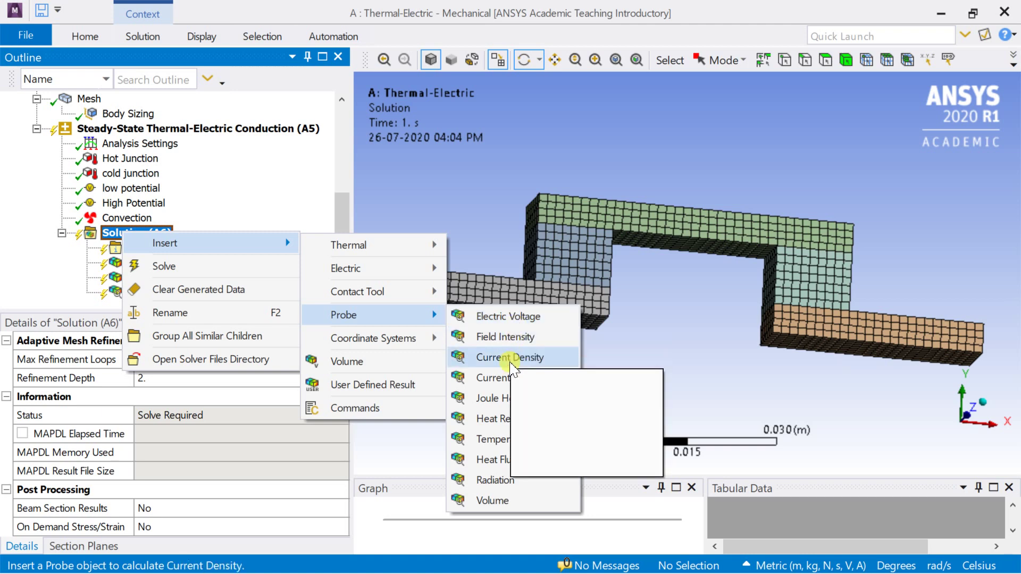
click(530, 419)
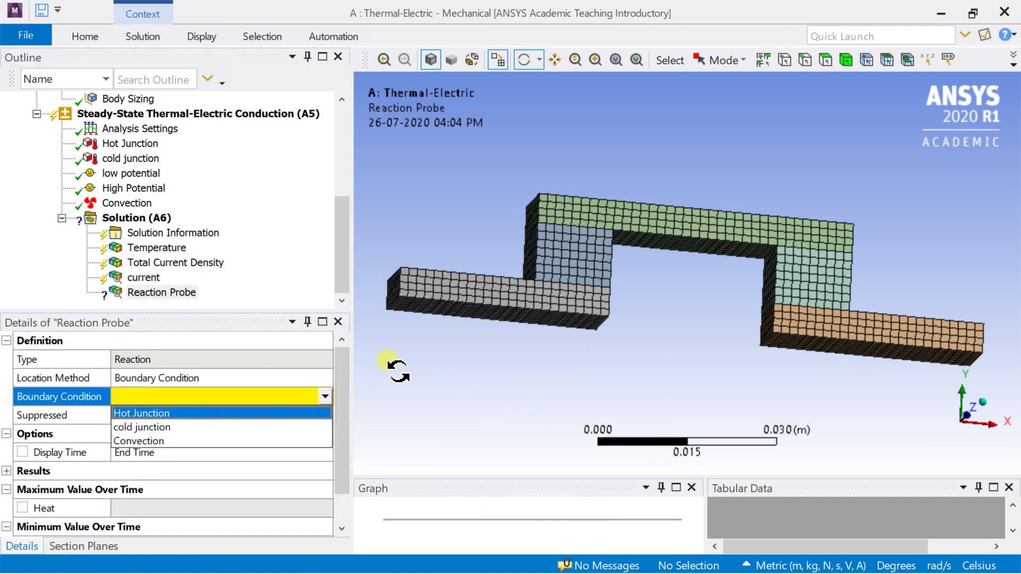
click(274, 414)
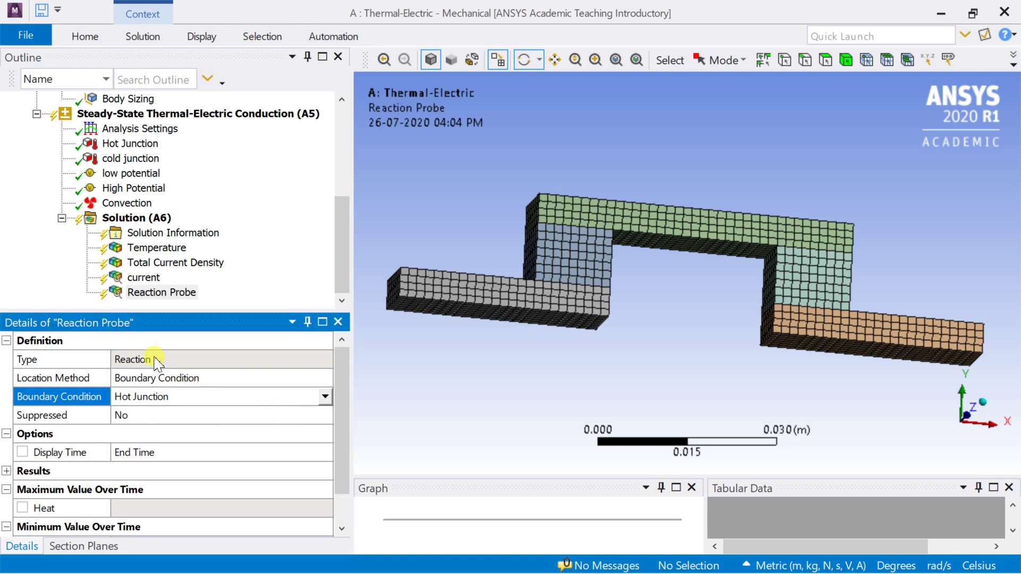
Rename the heat reaction probe as "Heat absorbed hot junction"
right_click(155, 303)
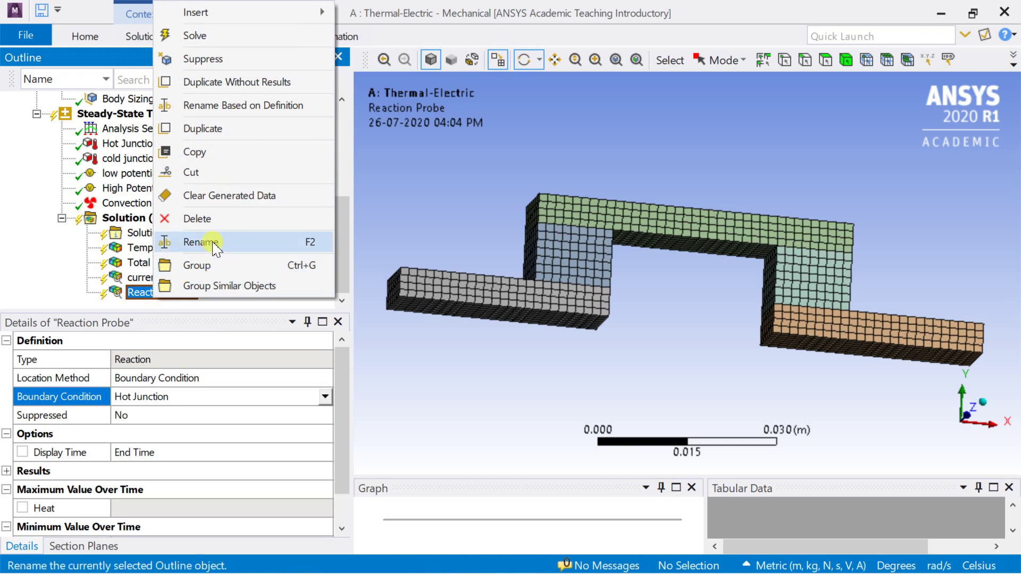
click(215, 243)
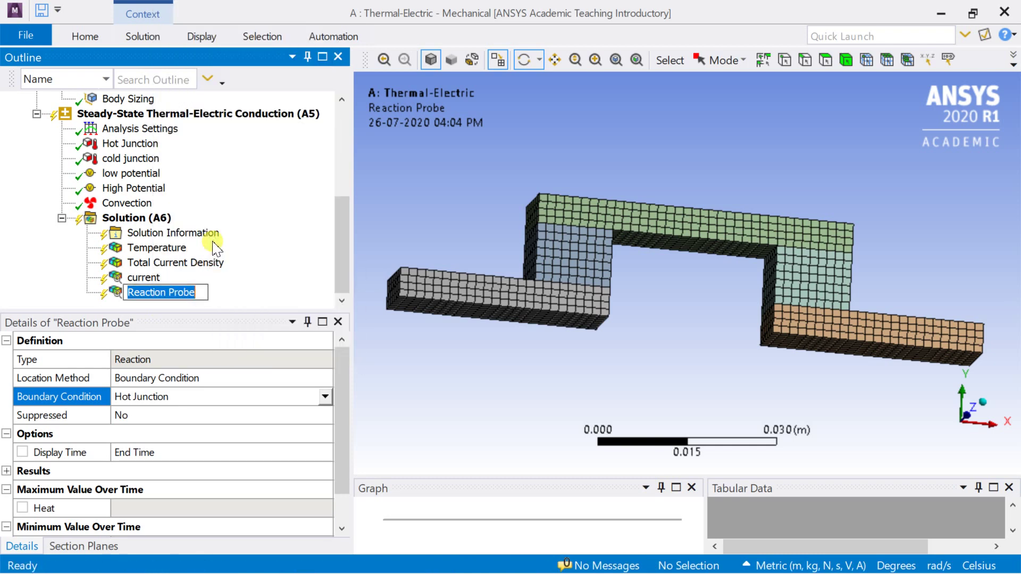
text(Heat absorbed hot jun)
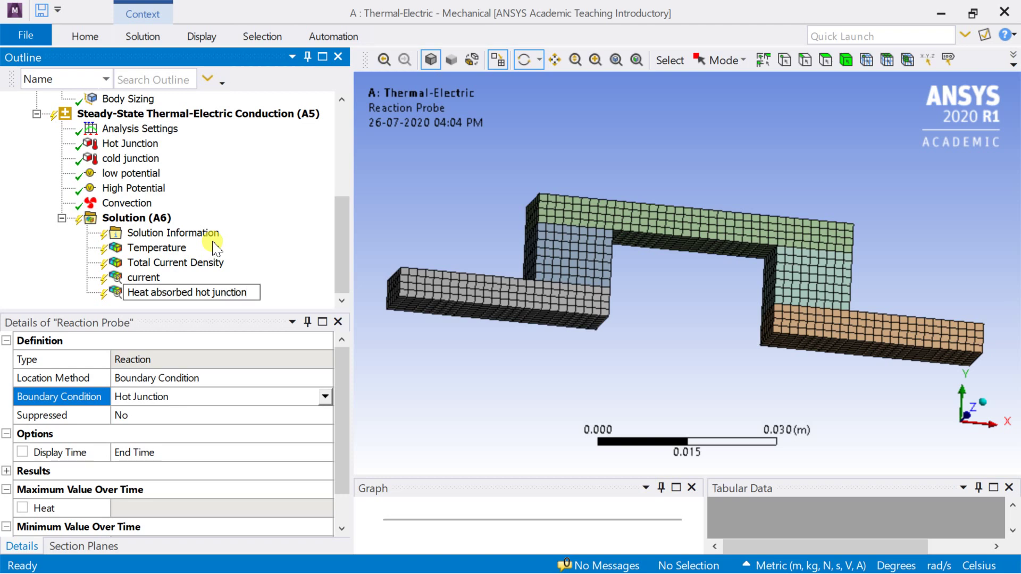
click(413, 195)
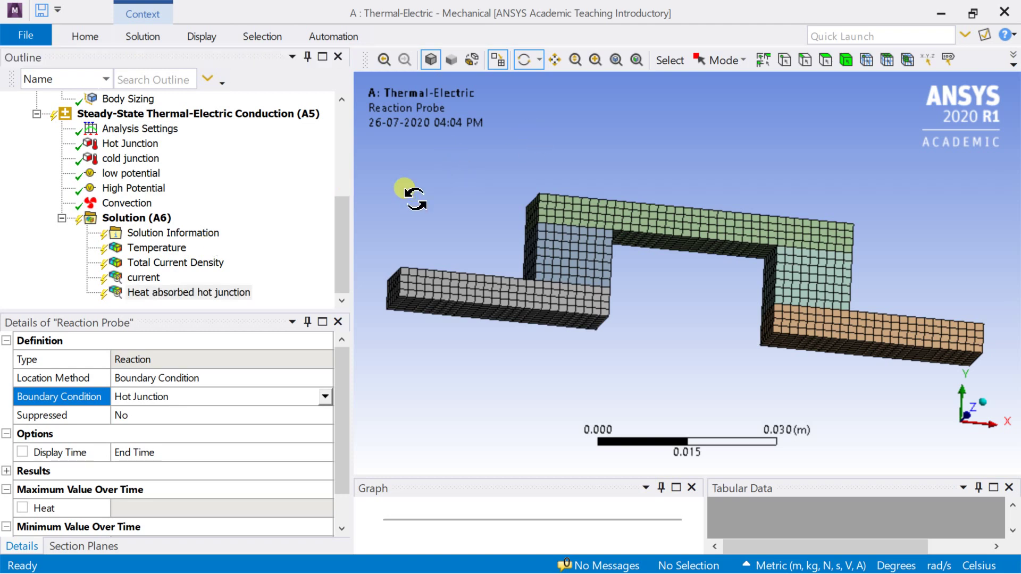
Solve the thermal-electric analysis to compute all inserted results and probes
click(122, 218)
right_click(118, 218)
click(137, 251)
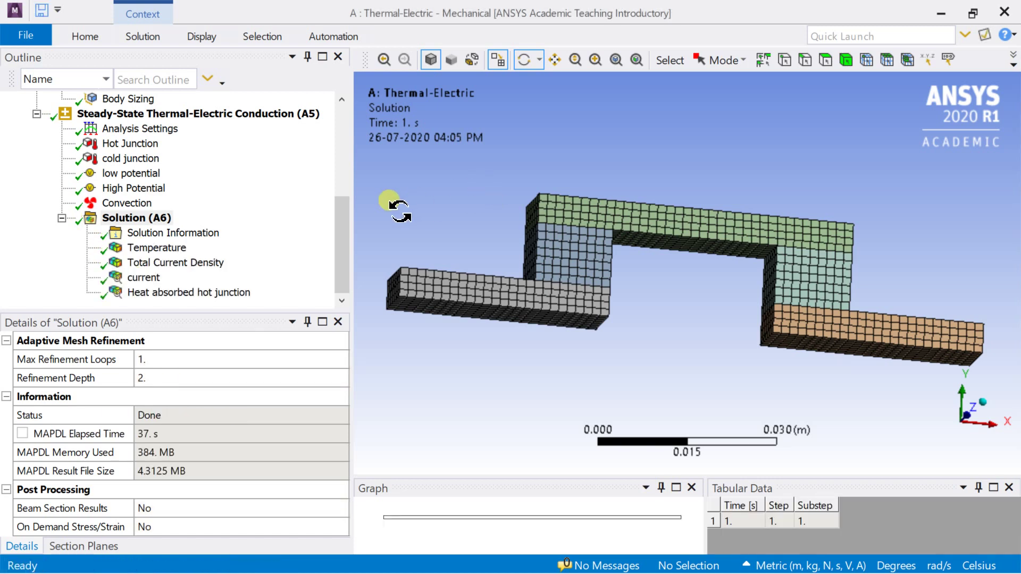
Review the solved total current density, temperature, current and hot-junction heat results with the module seen from the front
click(196, 262)
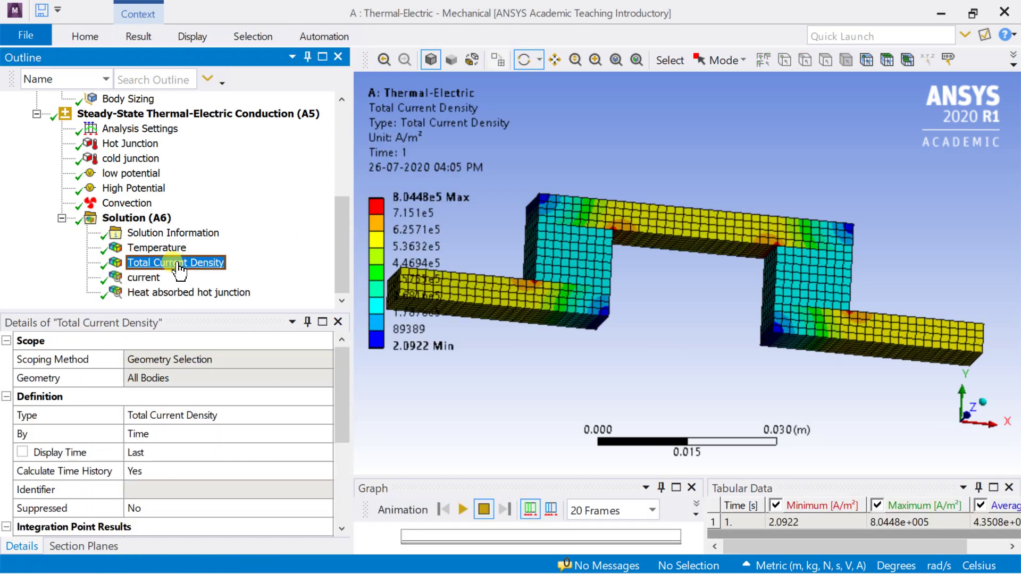
click(965, 418)
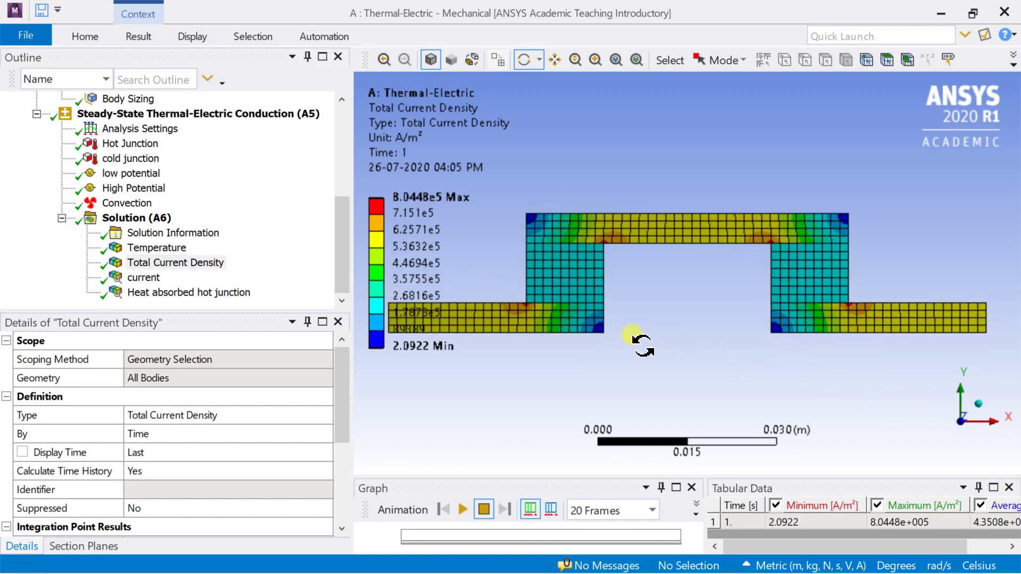
click(165, 253)
click(155, 263)
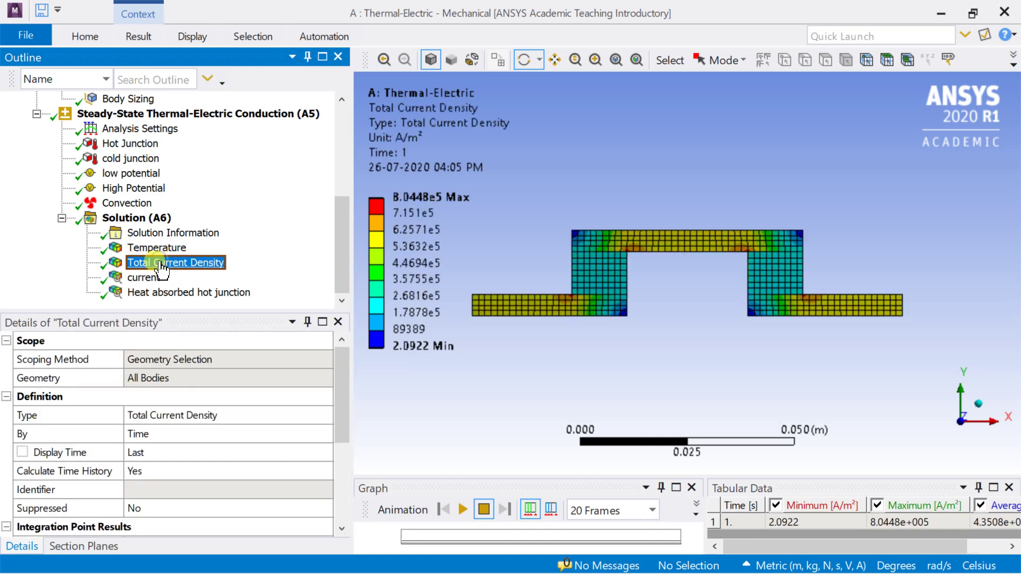
click(145, 277)
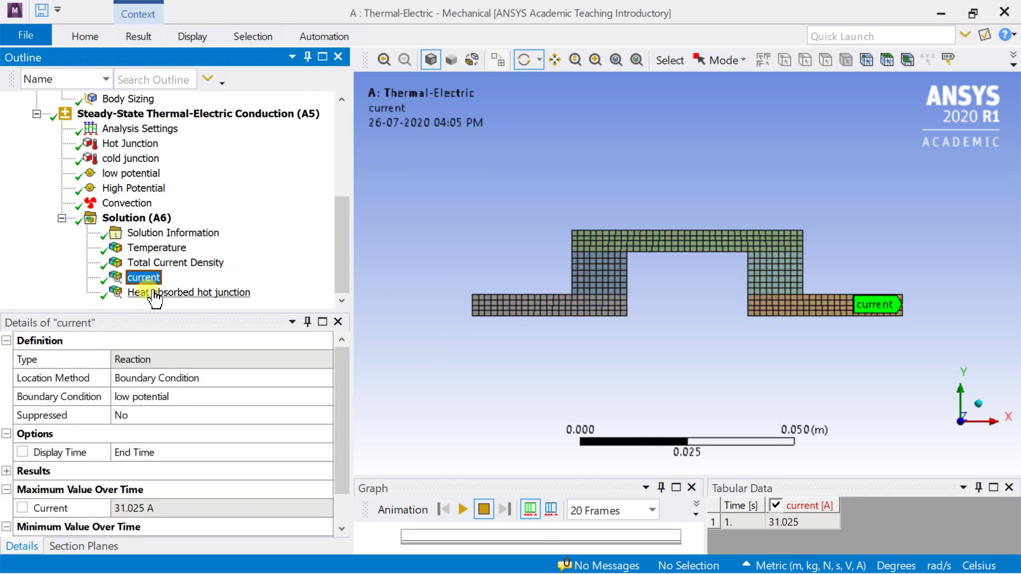
click(156, 293)
click(143, 278)
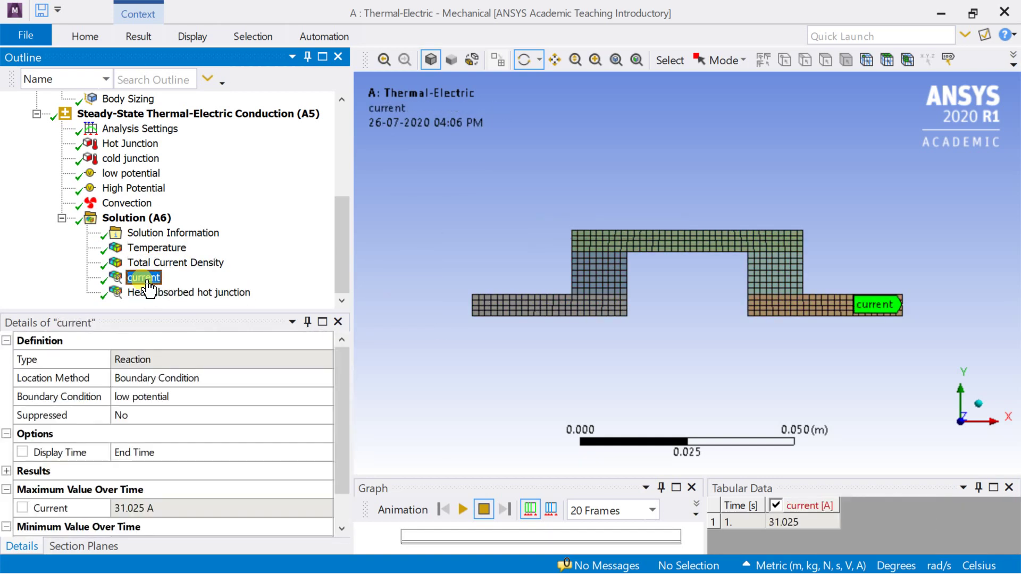
Display the Total Current Density result as vectors
click(145, 263)
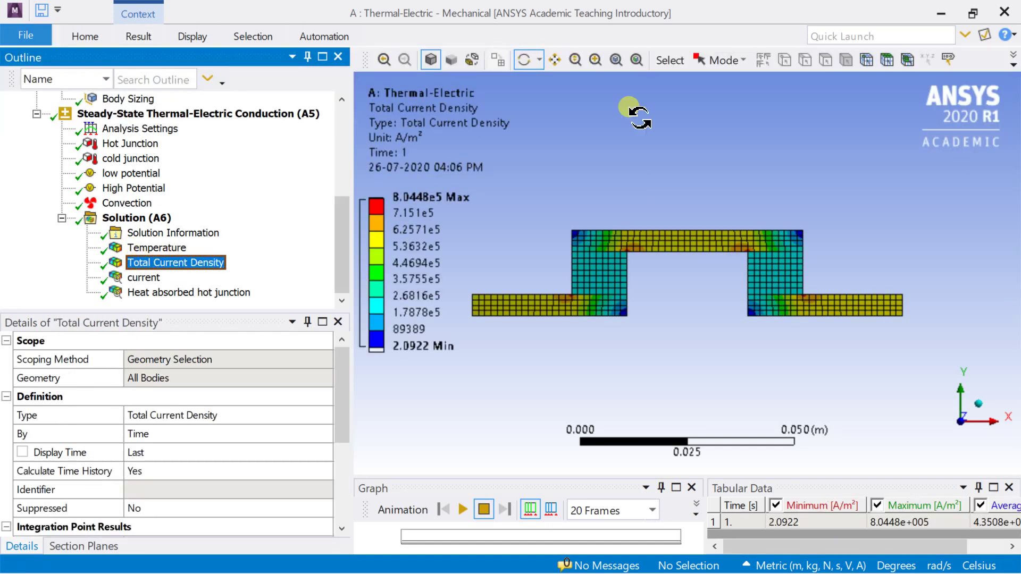
click(139, 37)
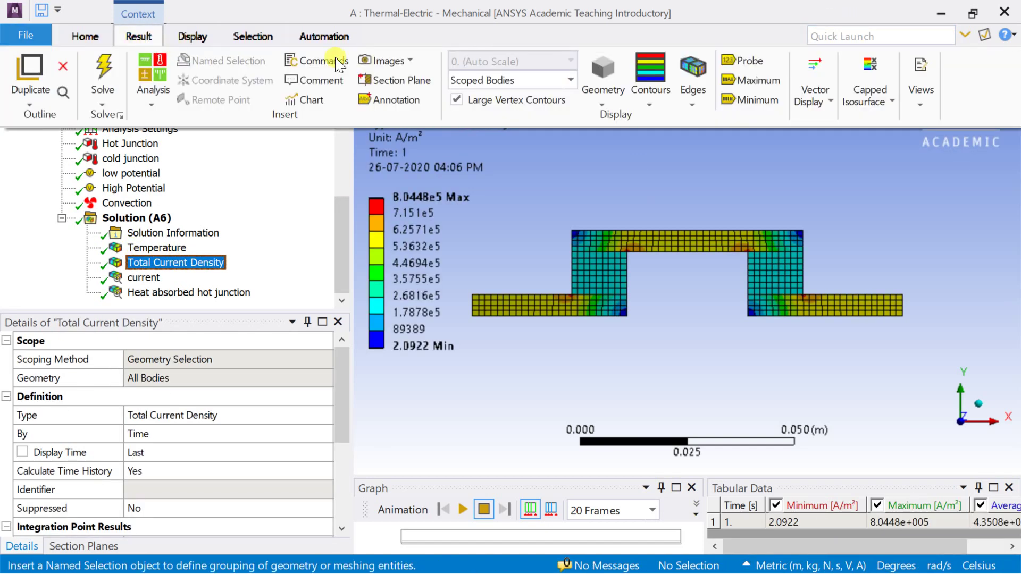
click(815, 73)
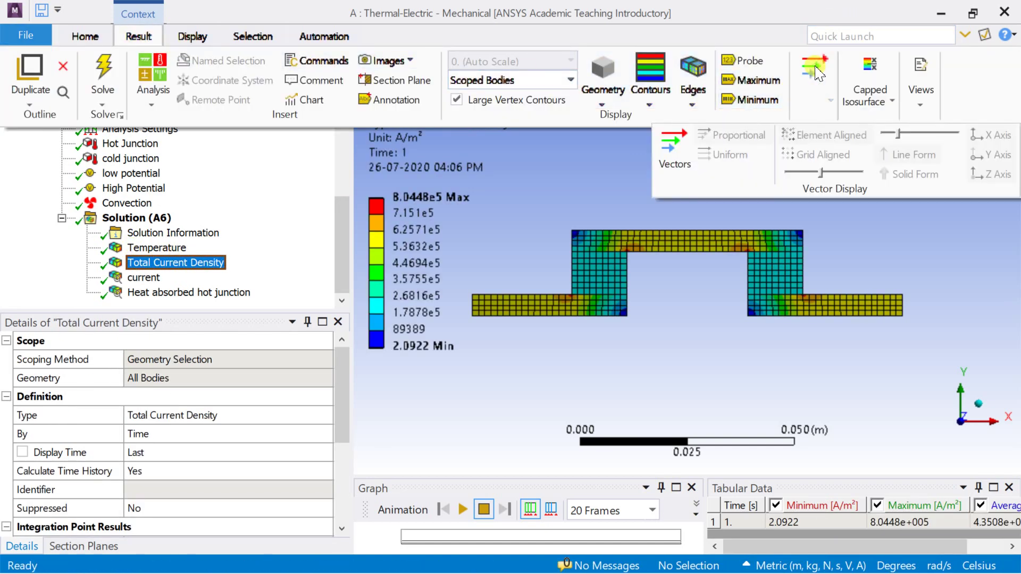
click(670, 151)
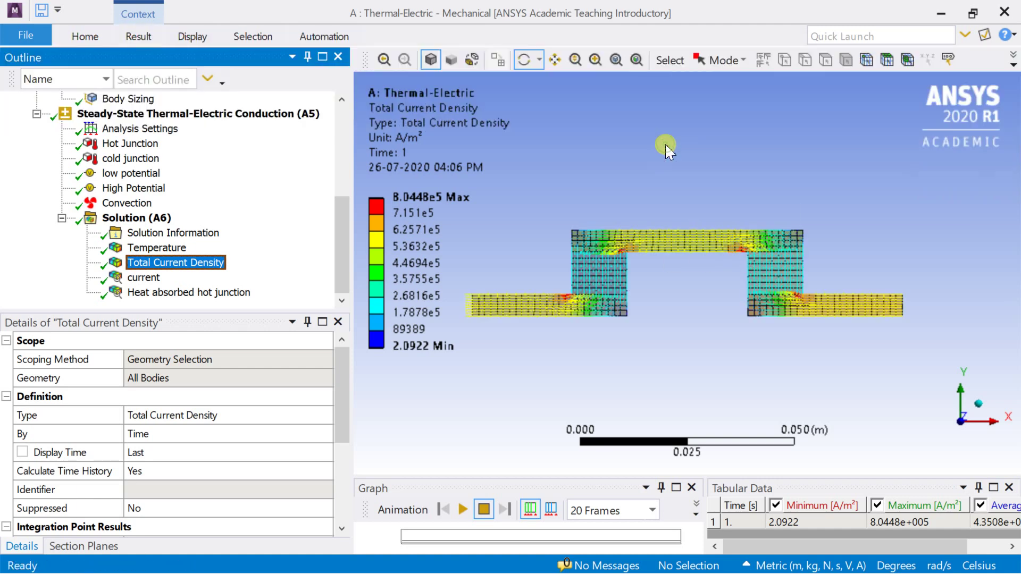
Examine the current density vectors along the bases, legs and top body of the module
scroll(824, 319, up, 3)
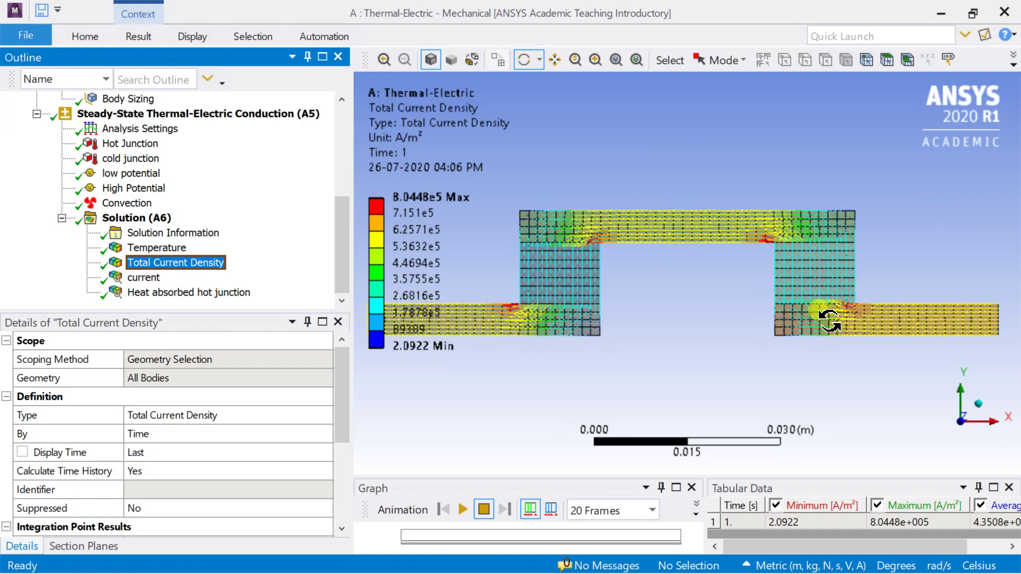
scroll(832, 319, up, 3)
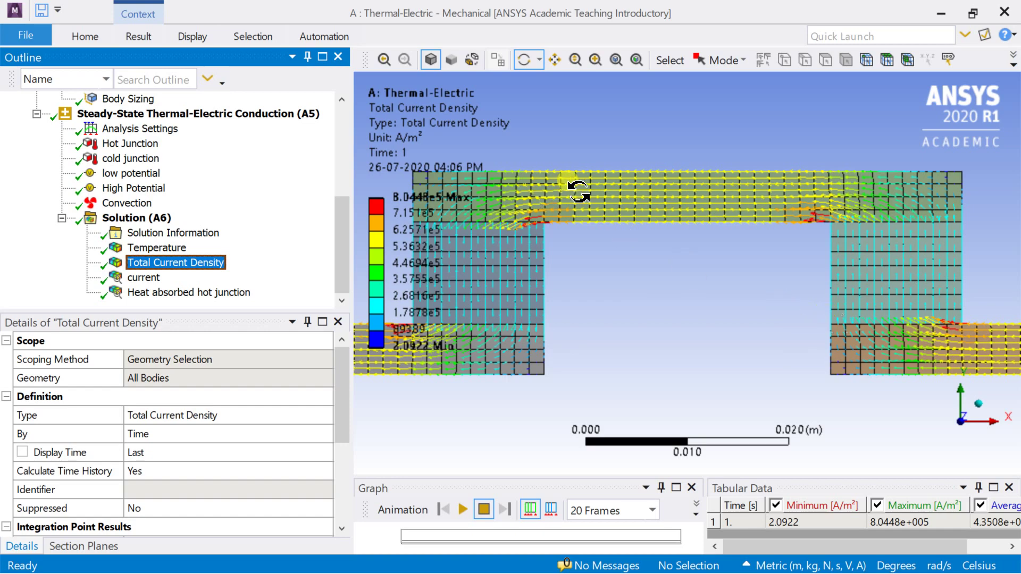
click(555, 59)
drag(558, 114, 830, 213)
scroll(527, 284, up, 2)
scroll(697, 285, up, 1)
scroll(697, 291, down, 1)
scroll(716, 242, down, 2)
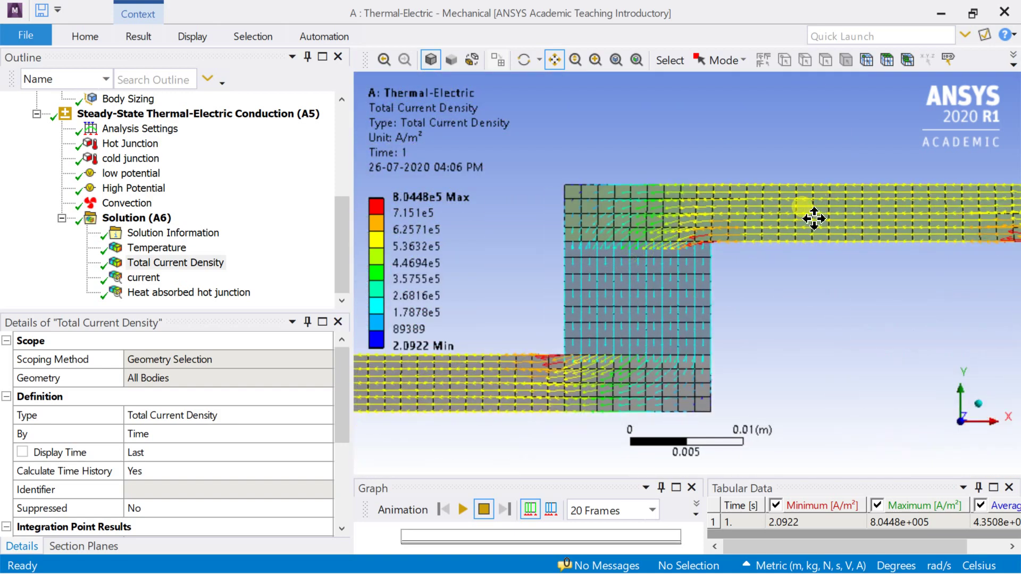
drag(629, 257, 764, 193)
scroll(737, 273, up, 2)
drag(737, 273, 684, 275)
scroll(634, 310, down, 1)
scroll(633, 306, down, 3)
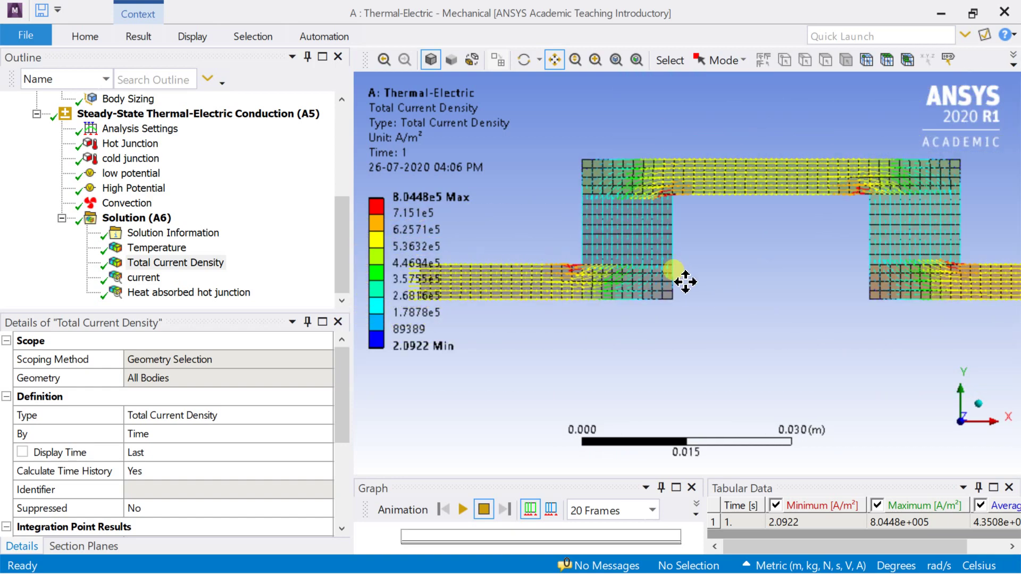
Play the animation of the current density vectors and inspect the flow around the leg with the grey base
click(464, 510)
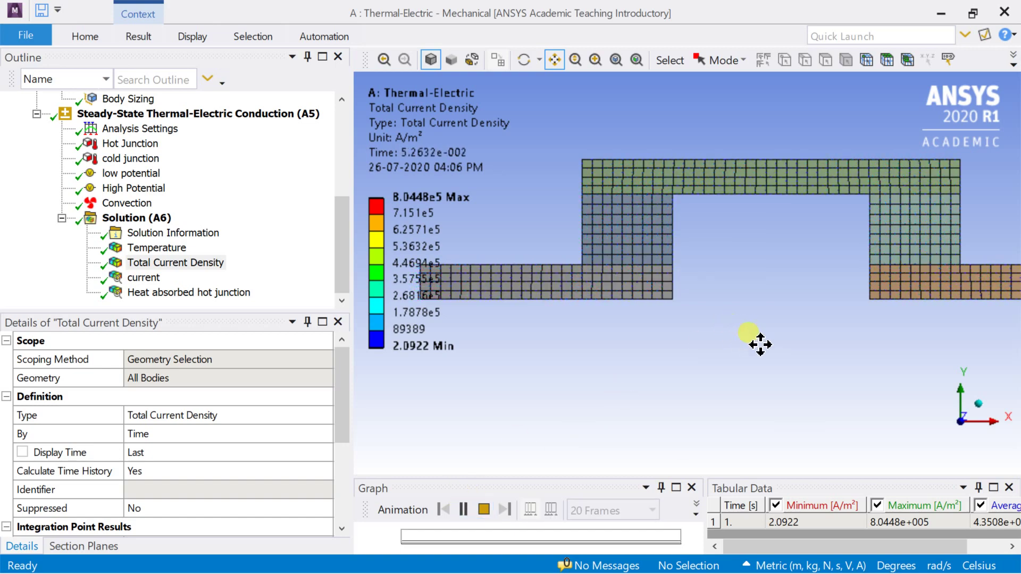
scroll(900, 296, down, 1)
scroll(911, 290, up, 3)
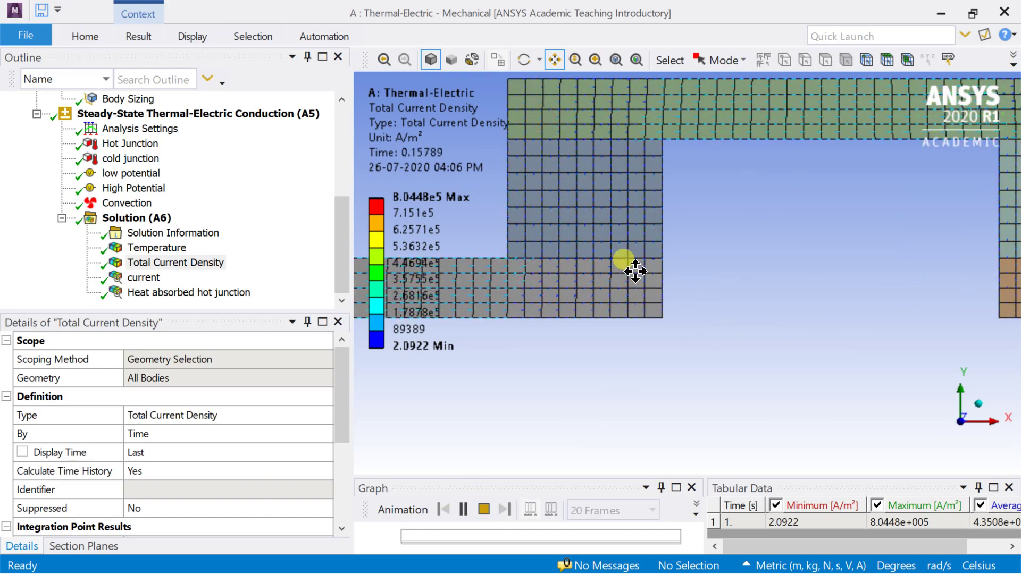
Inspect the animated current density vectors at the junction of the grey base and its leg, stop the animation, and view the whole module
drag(627, 266, 777, 303)
scroll(776, 319, up, 2)
scroll(780, 318, up, 2)
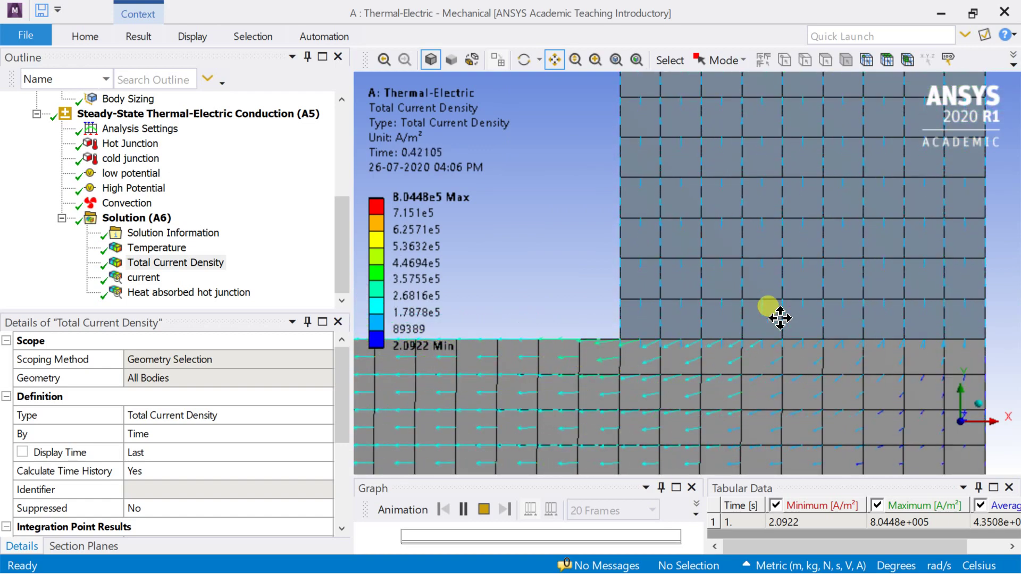
scroll(780, 318, down, 2)
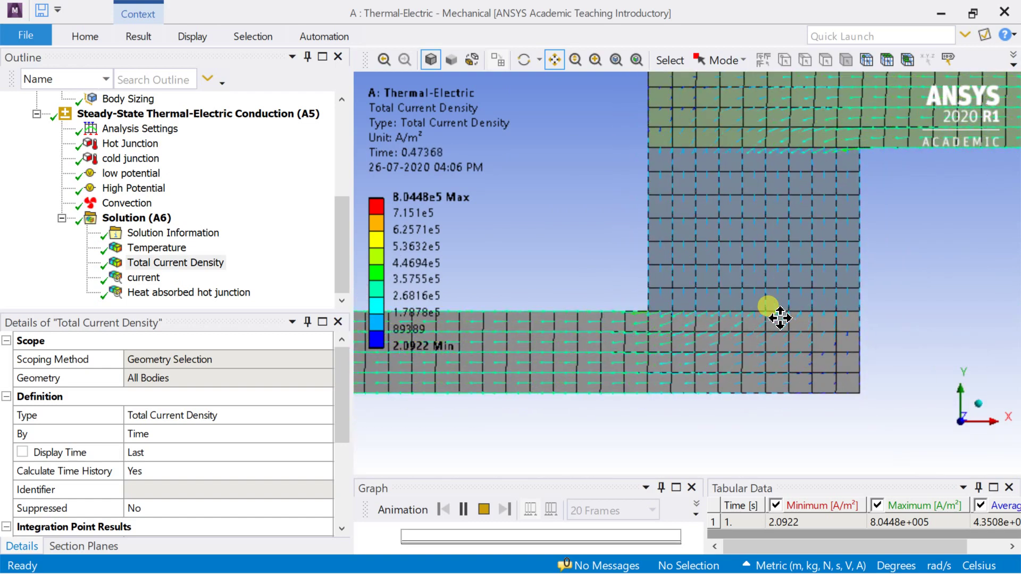
click(483, 514)
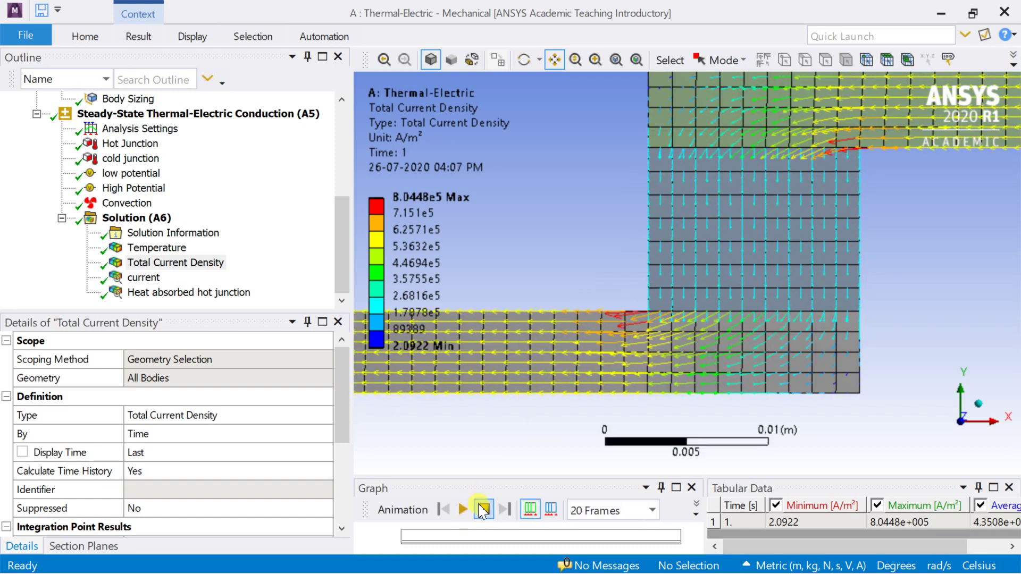
scroll(577, 346, down, 2)
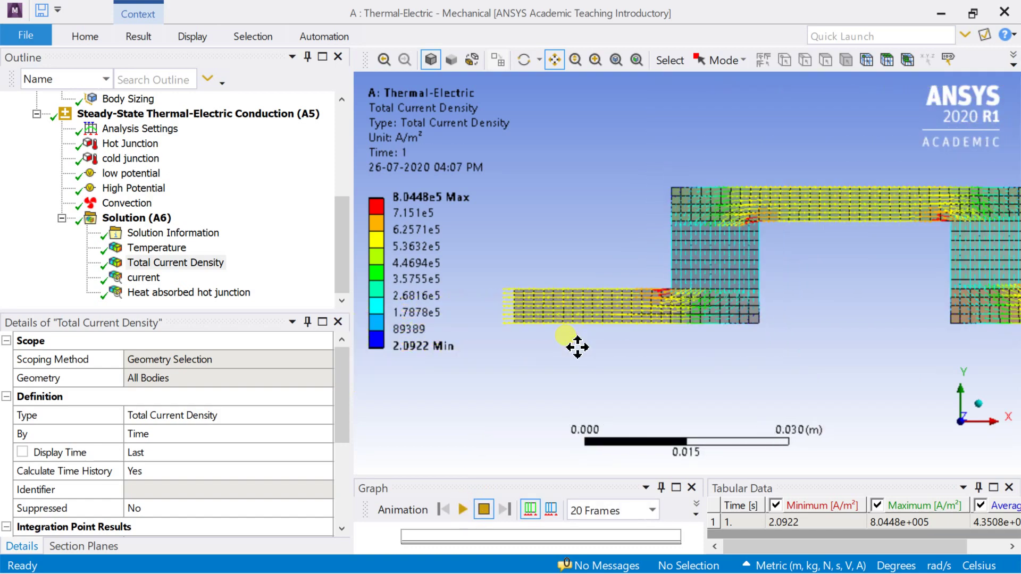
drag(786, 269, 696, 288)
scroll(690, 294, down, 1)
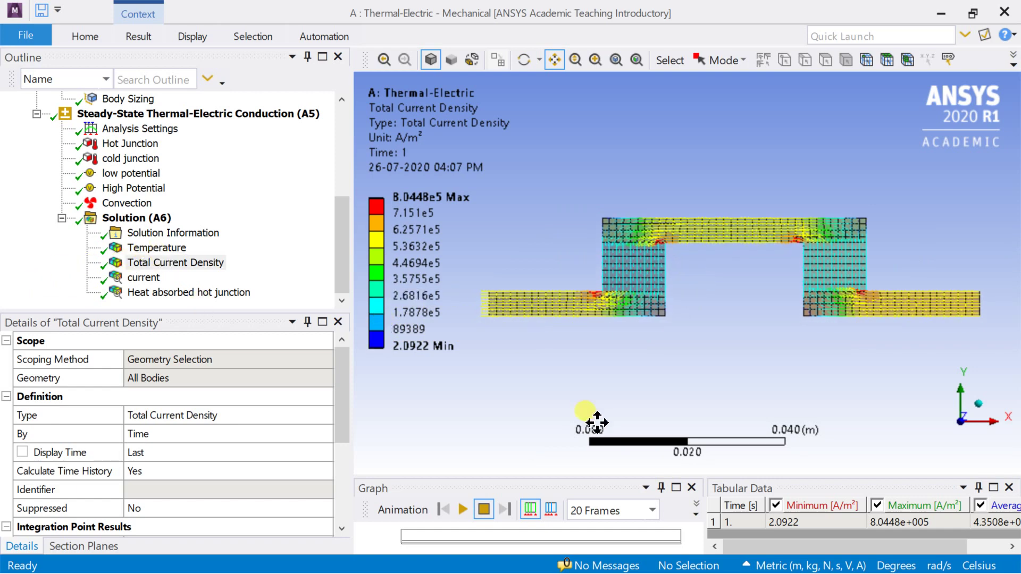
Enlarge the graph and tabular data area and read the values of the current and Heat absorbed hot junction results
drag(783, 477, 784, 420)
click(157, 277)
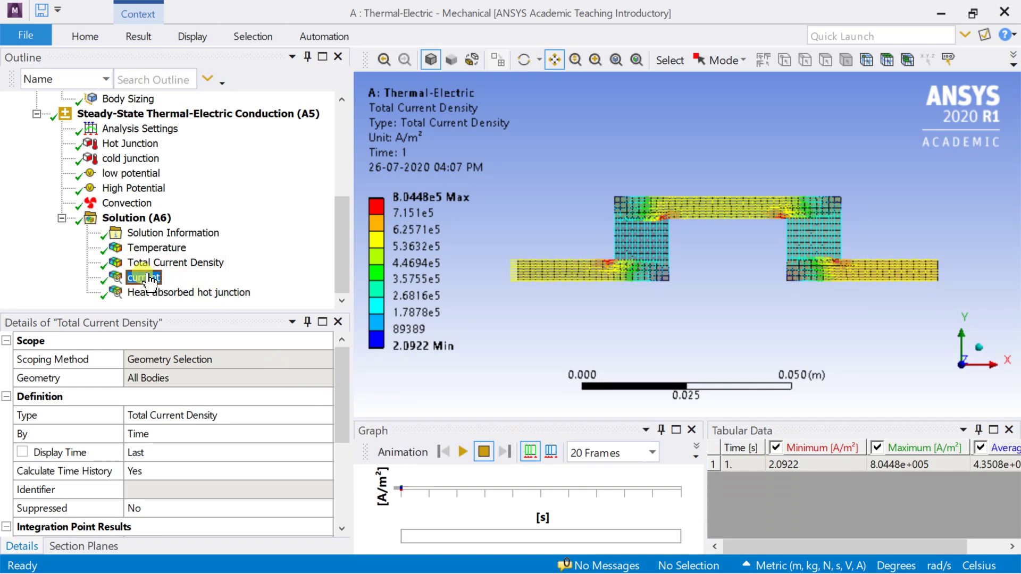
click(786, 465)
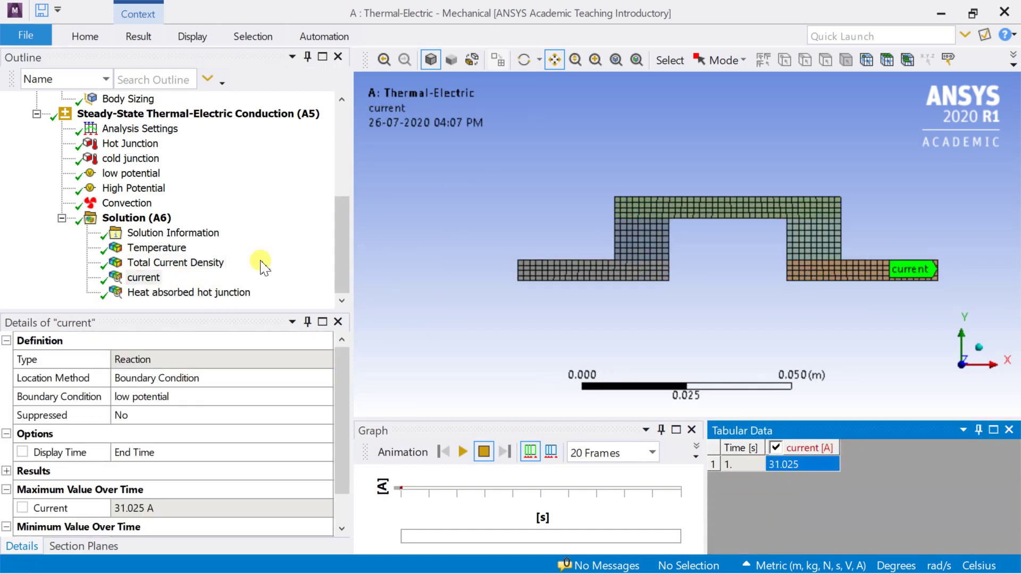
click(175, 292)
click(807, 468)
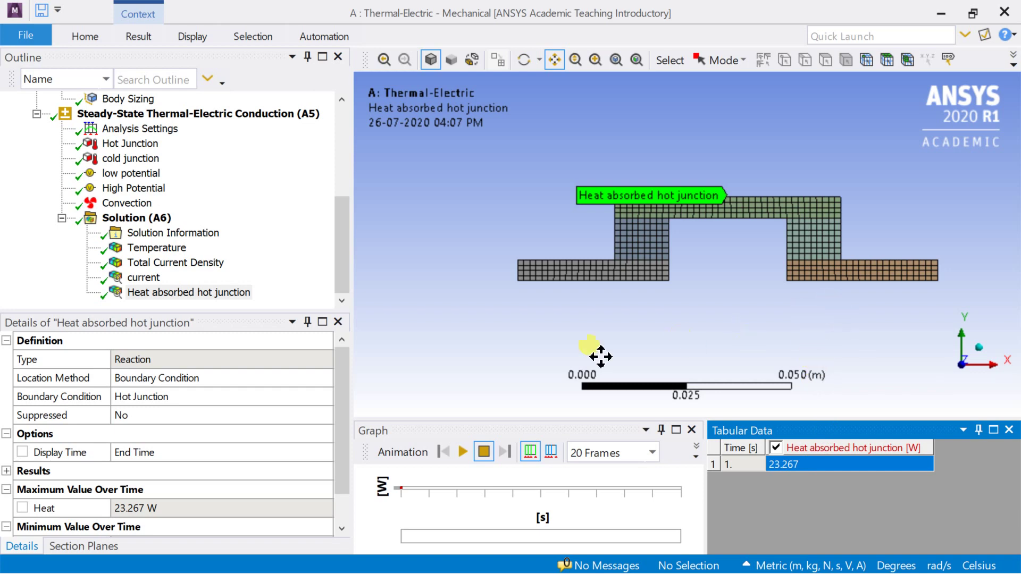
scroll(183, 452, down, 1)
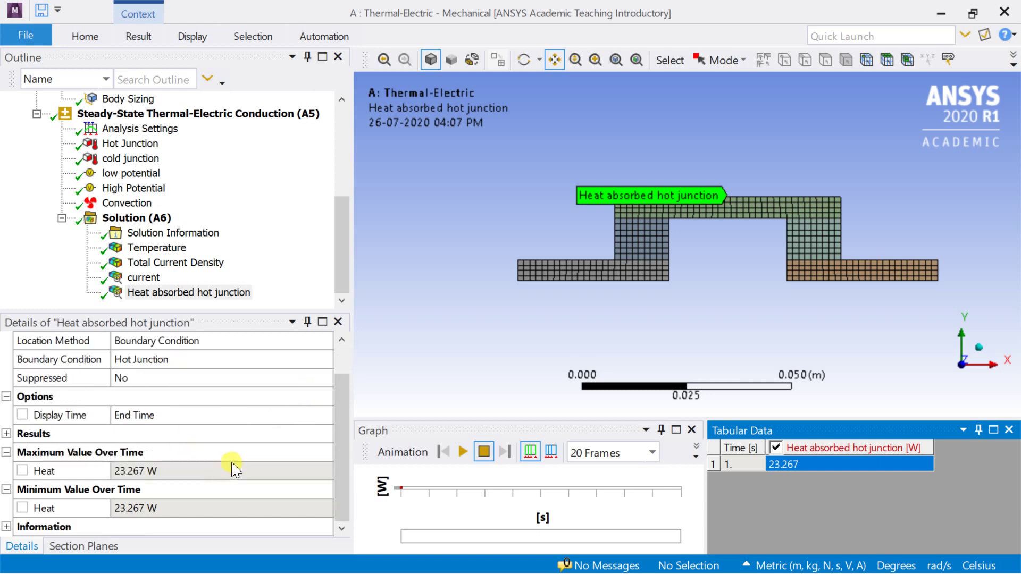
Save the project with the solved thermal-electric analysis
scroll(242, 258, up, 3)
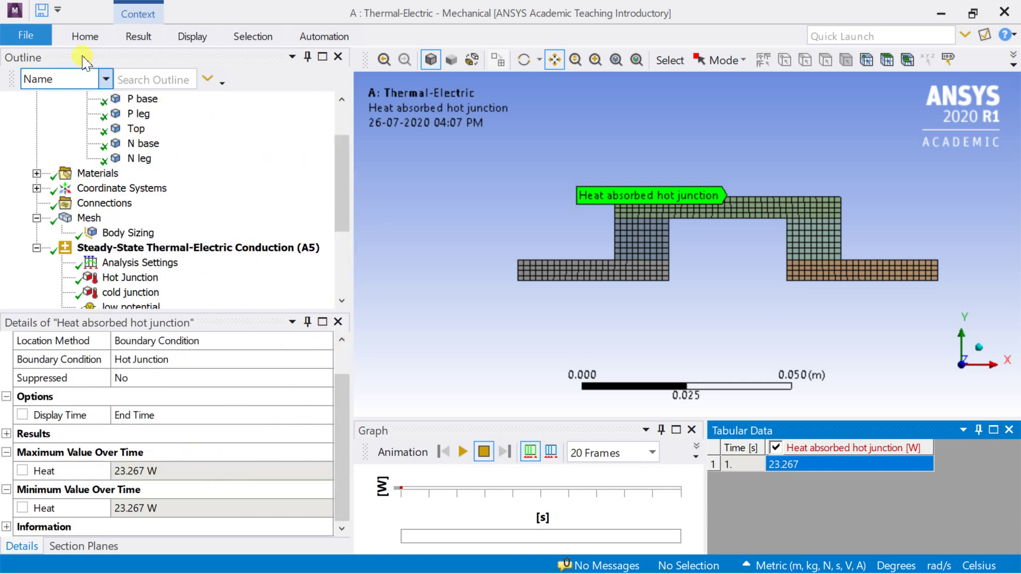
click(42, 10)
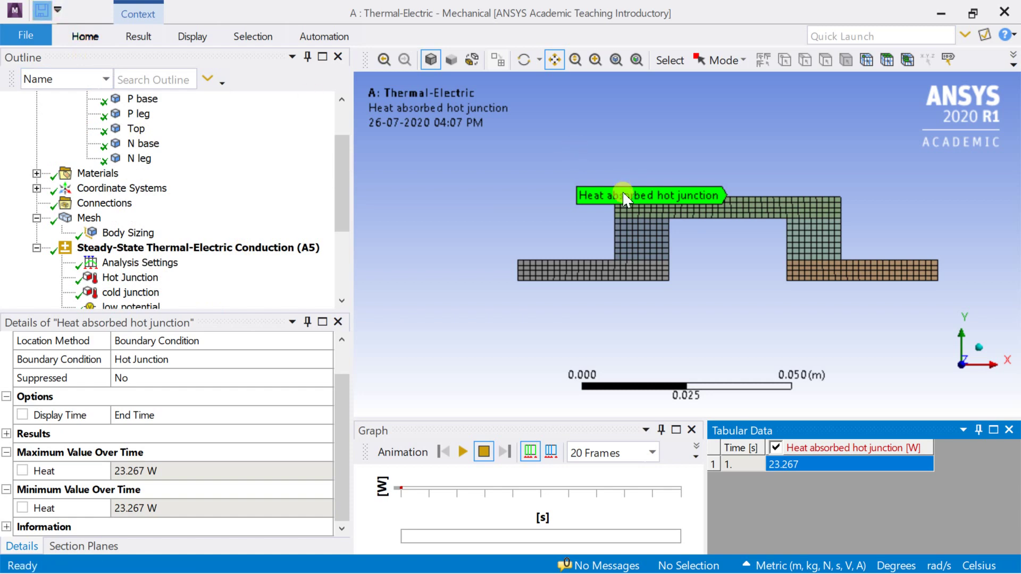